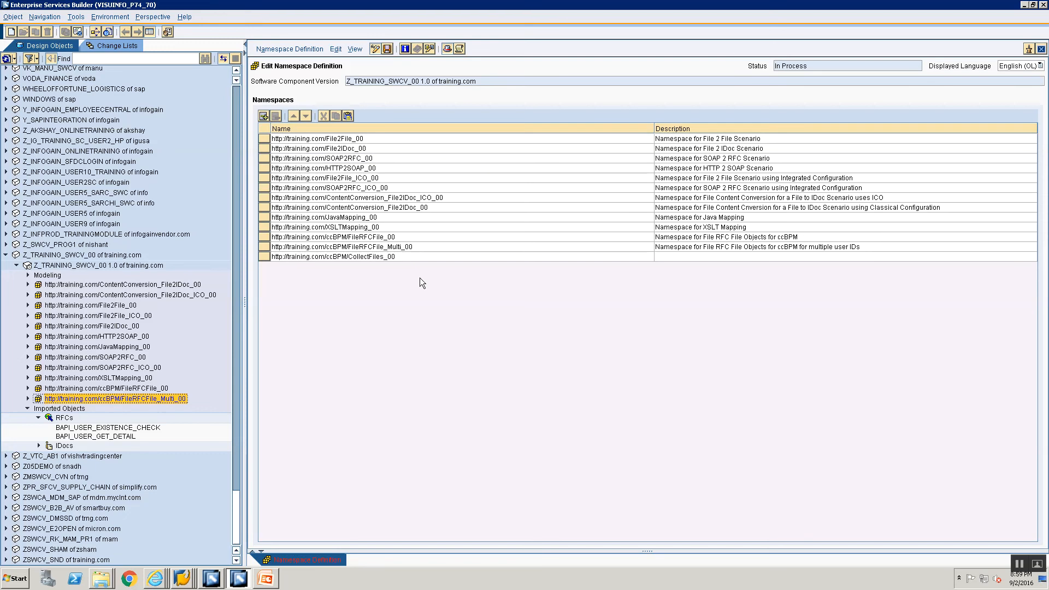
Describe the ccBPM/CollectFiles_00 namespace as "Namespace for Collecting Sources Files using ccBPM", then save and close the namespace definition.
click(669, 256)
text(Namespace for)
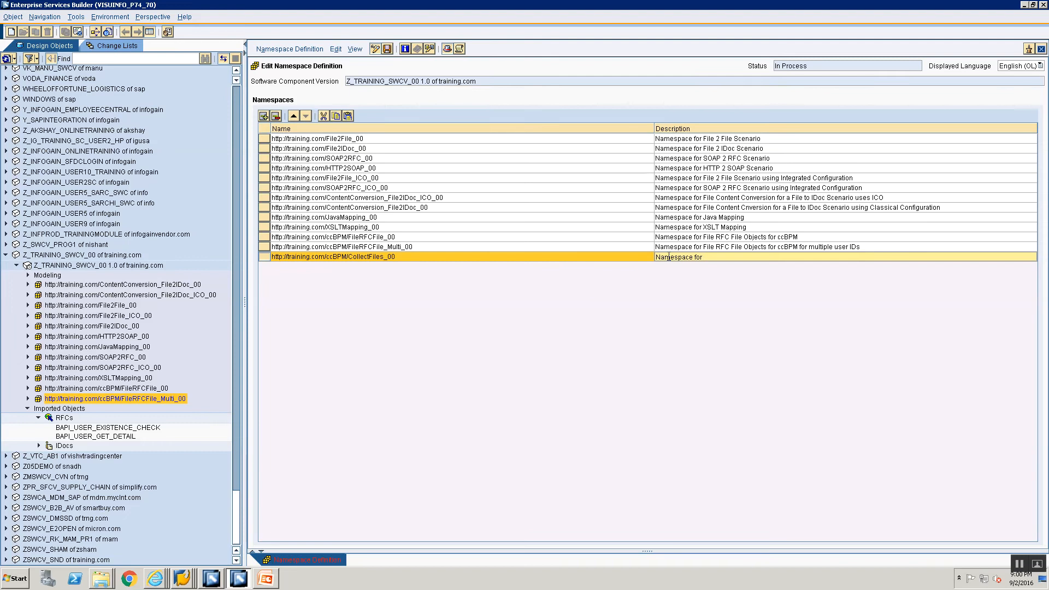
text( Collecting Sources Files using ccBP)
text(M)
key(ctrl+s)
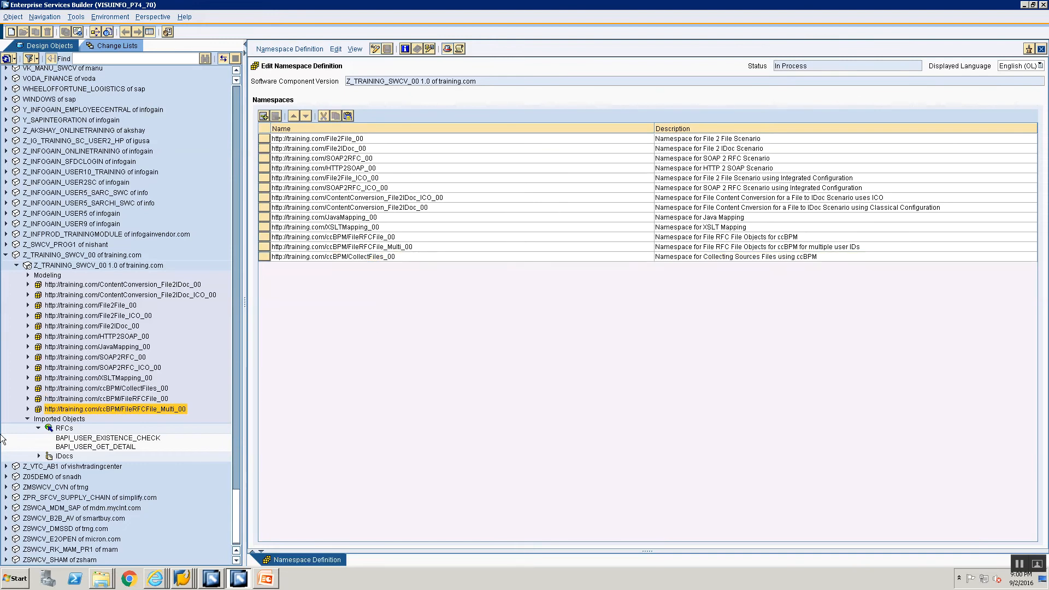
click(27, 420)
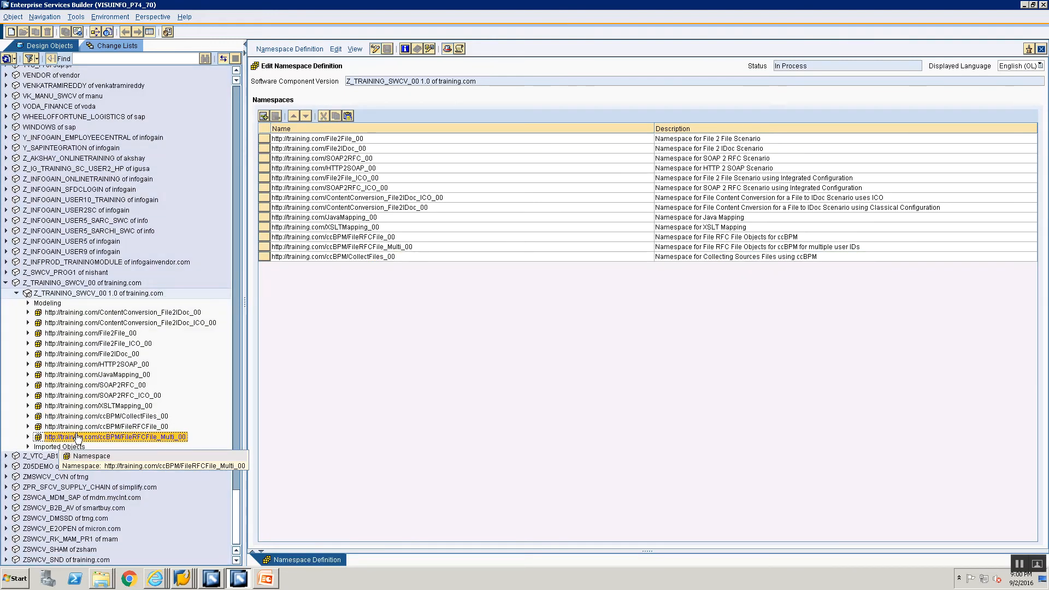
click(1041, 49)
click(76, 418)
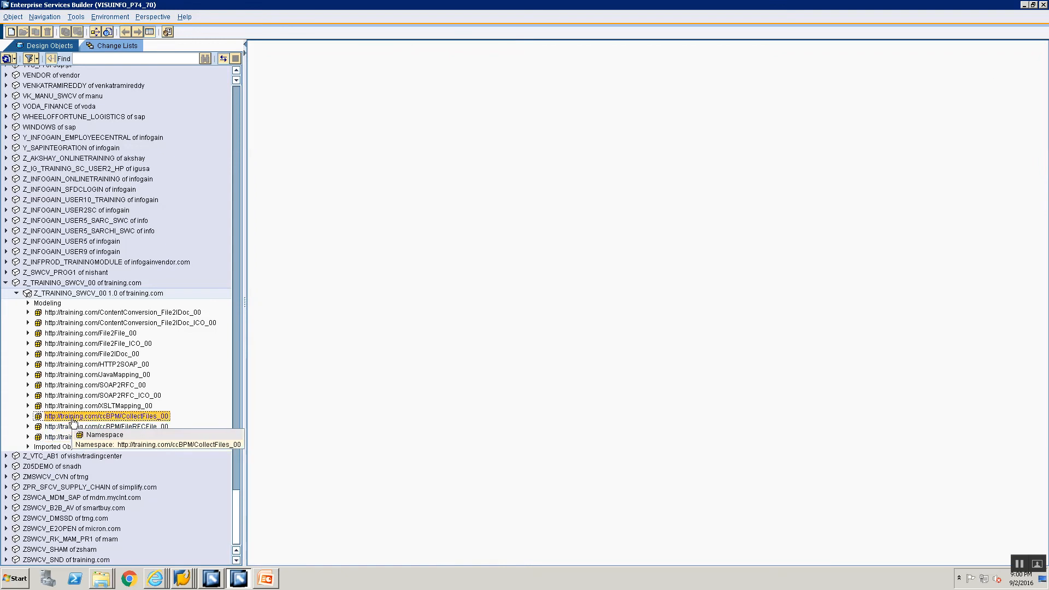
right_click(76, 419)
click(84, 424)
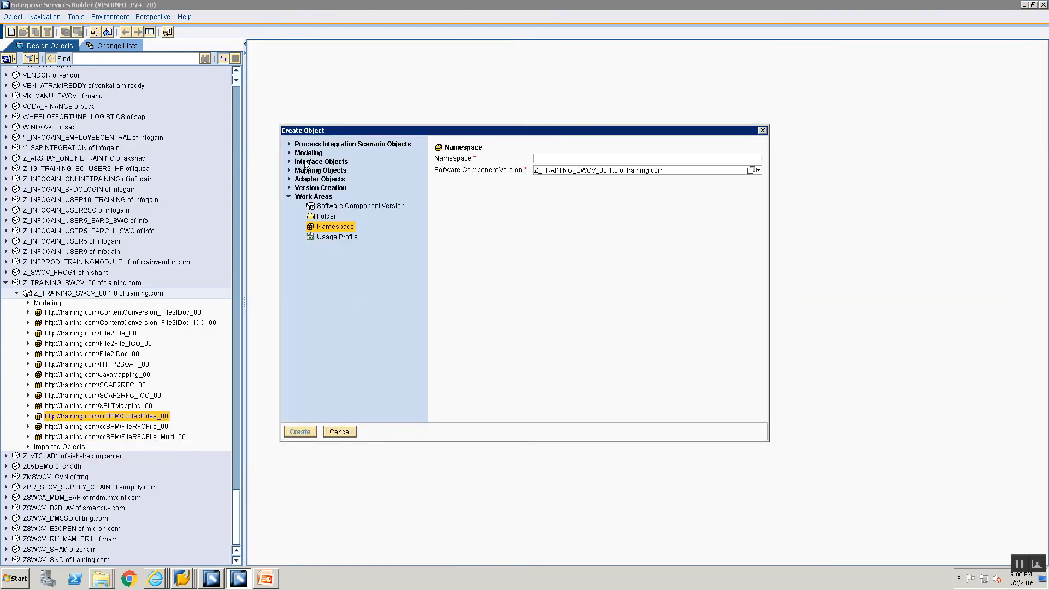
click(289, 163)
click(332, 201)
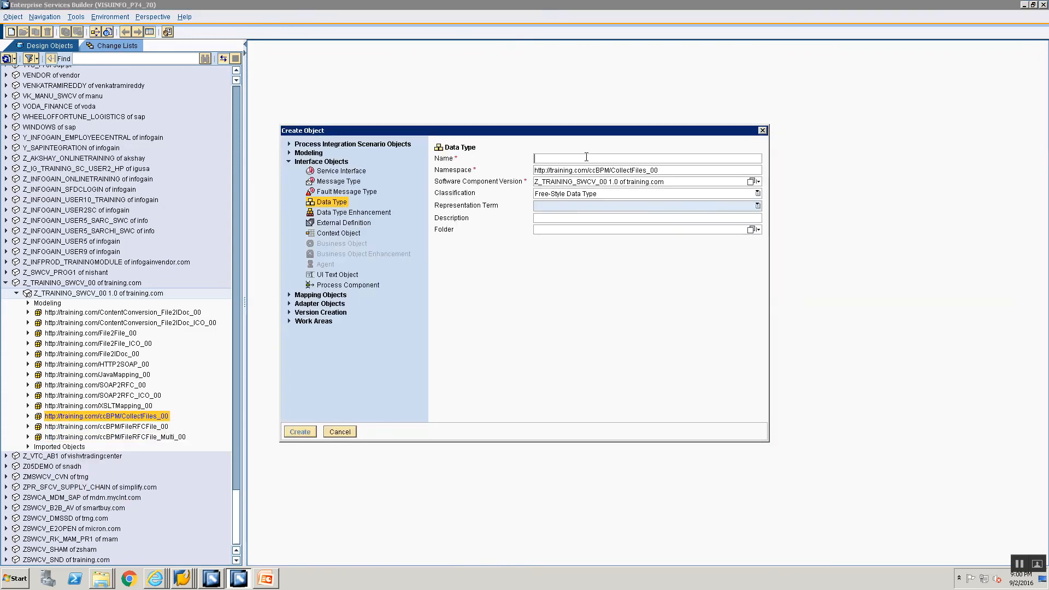
text(DT_Src1_00)
key(Return)
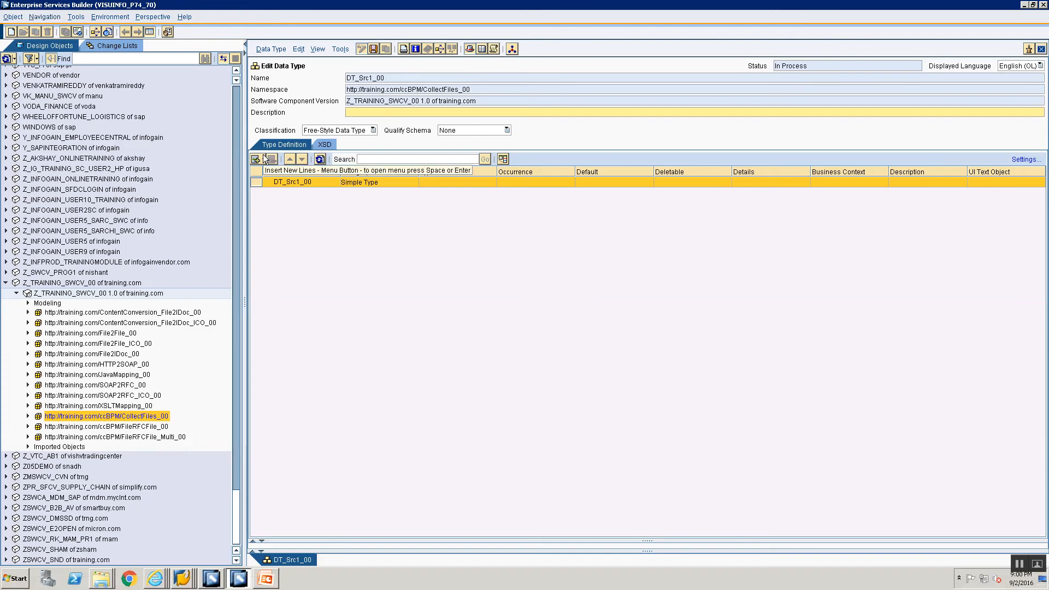
Insert a subelement named EmpID with type xsd:string under DT_Src1_00.
click(262, 159)
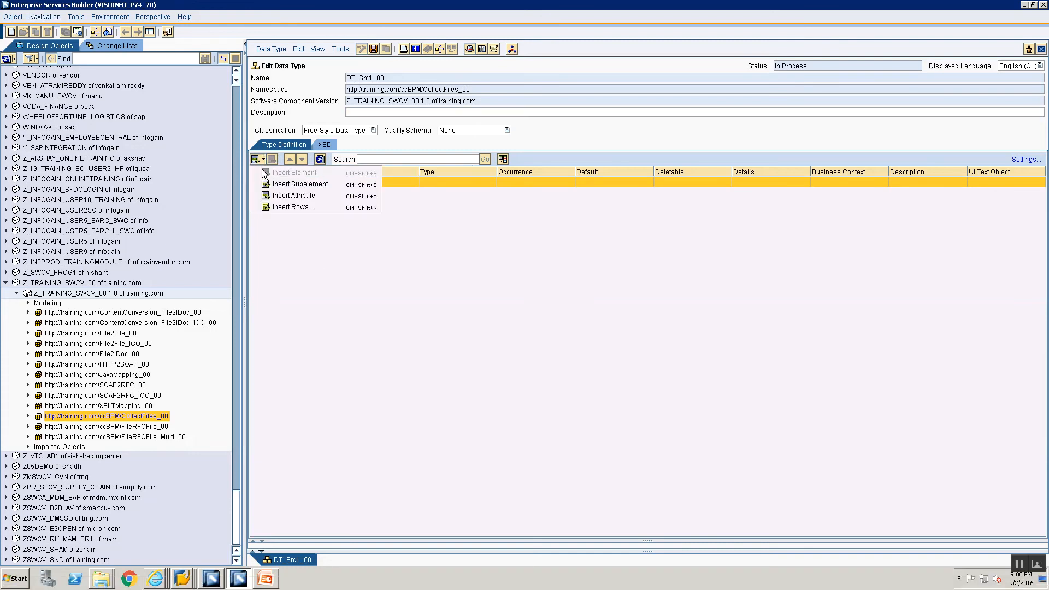
click(300, 184)
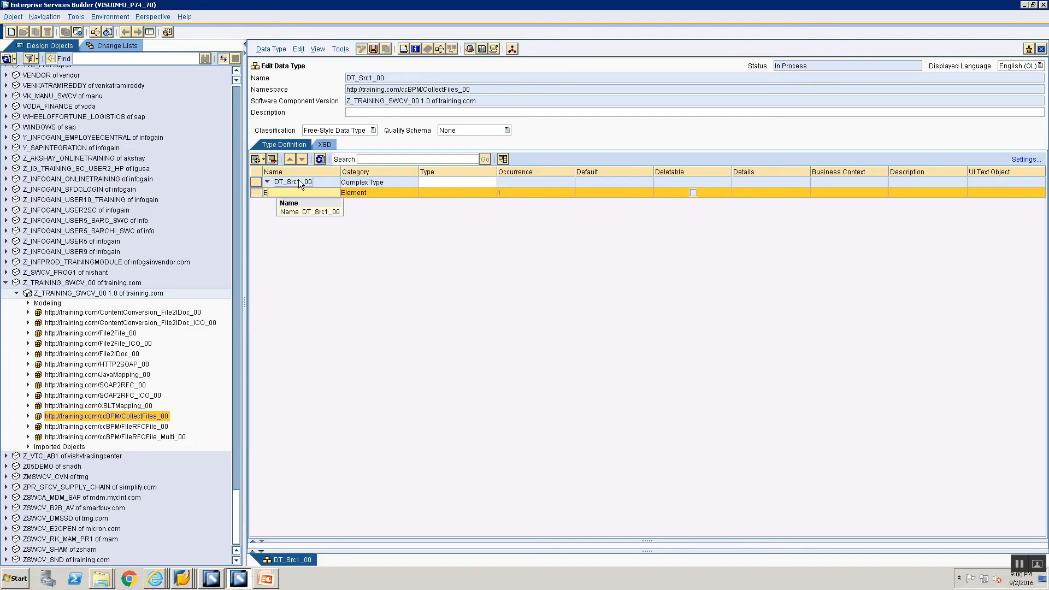
click(443, 193)
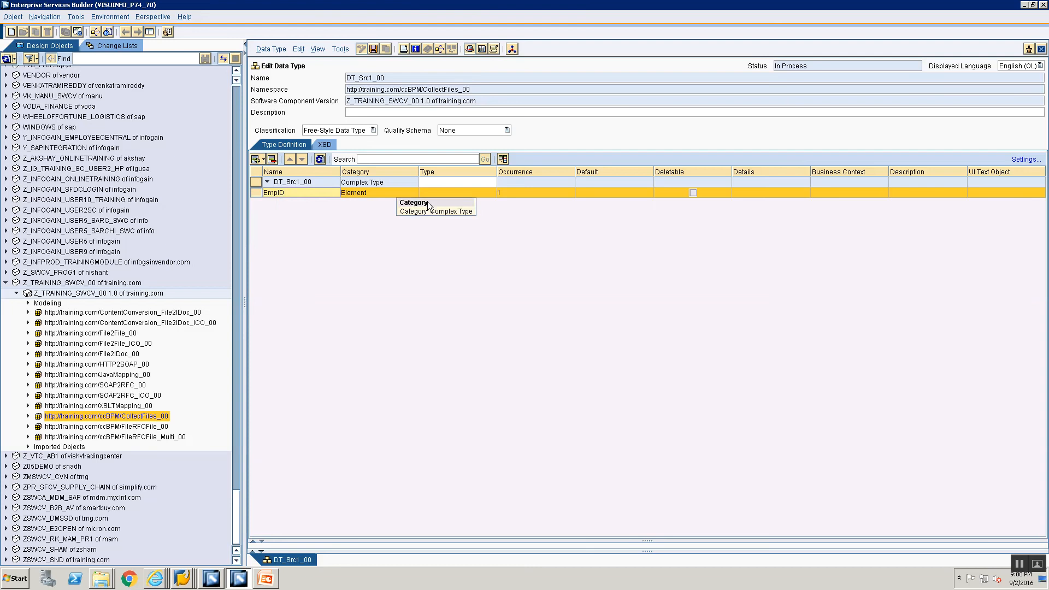
right_click(493, 195)
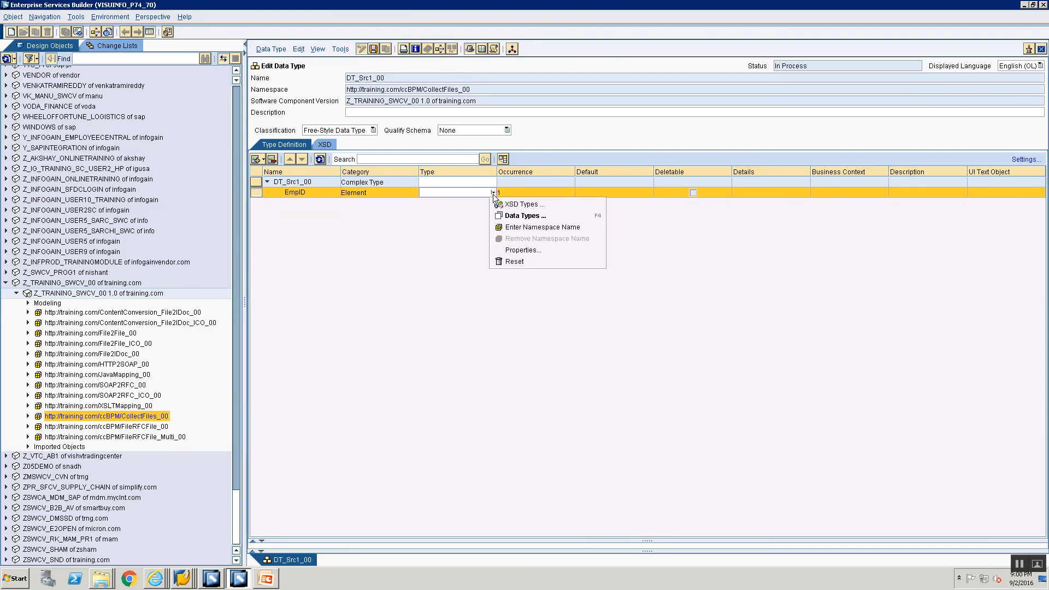
click(493, 193)
click(483, 204)
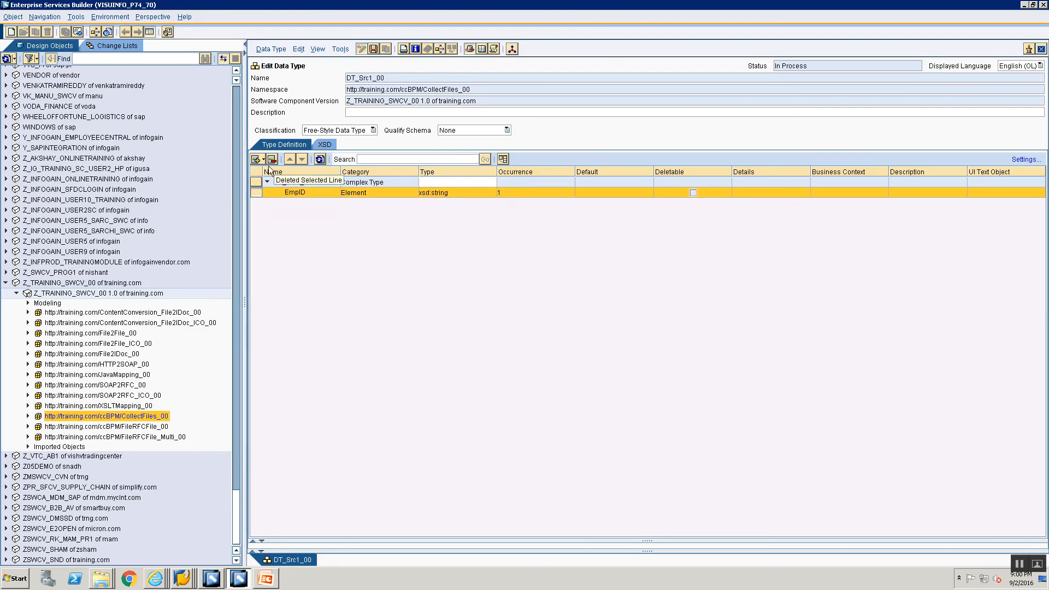
Insert an element named FirstName with type xsd:string after EmpID in DT_Src1_00.
click(263, 159)
click(293, 172)
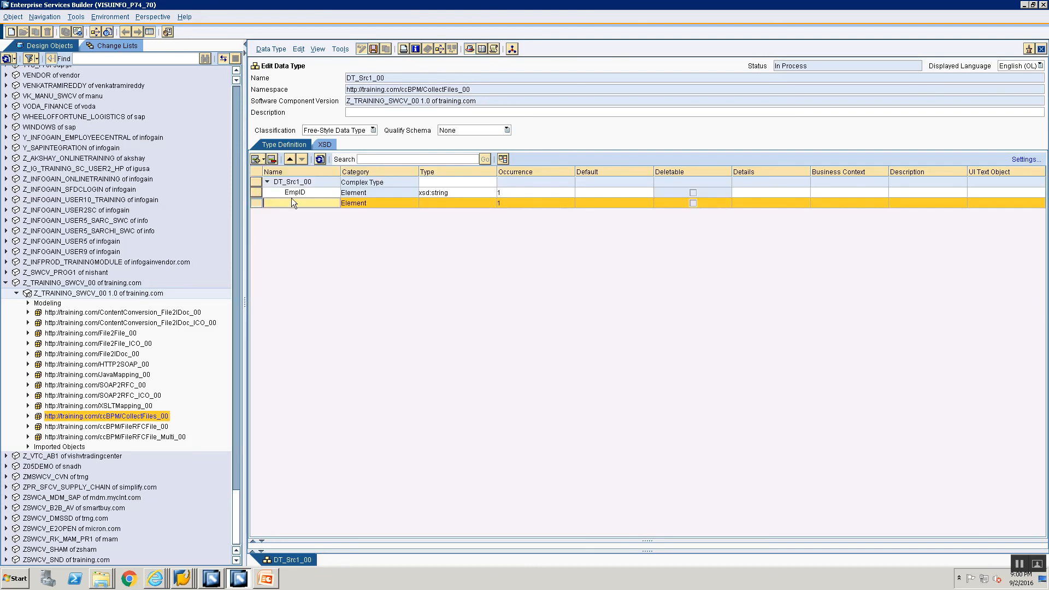
text(FirstName)
click(493, 204)
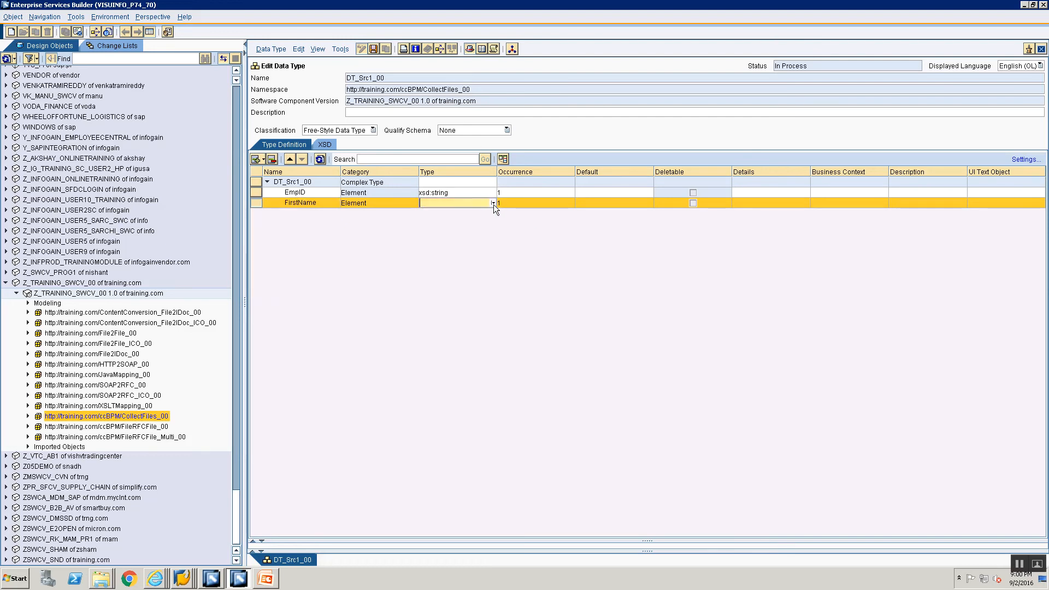
click(494, 206)
click(505, 214)
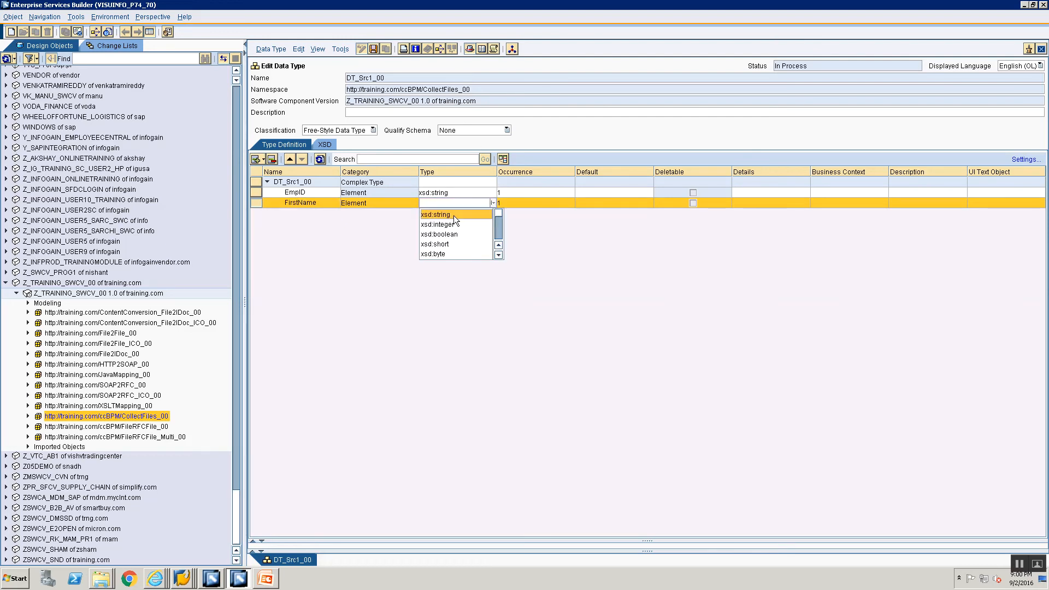
click(451, 215)
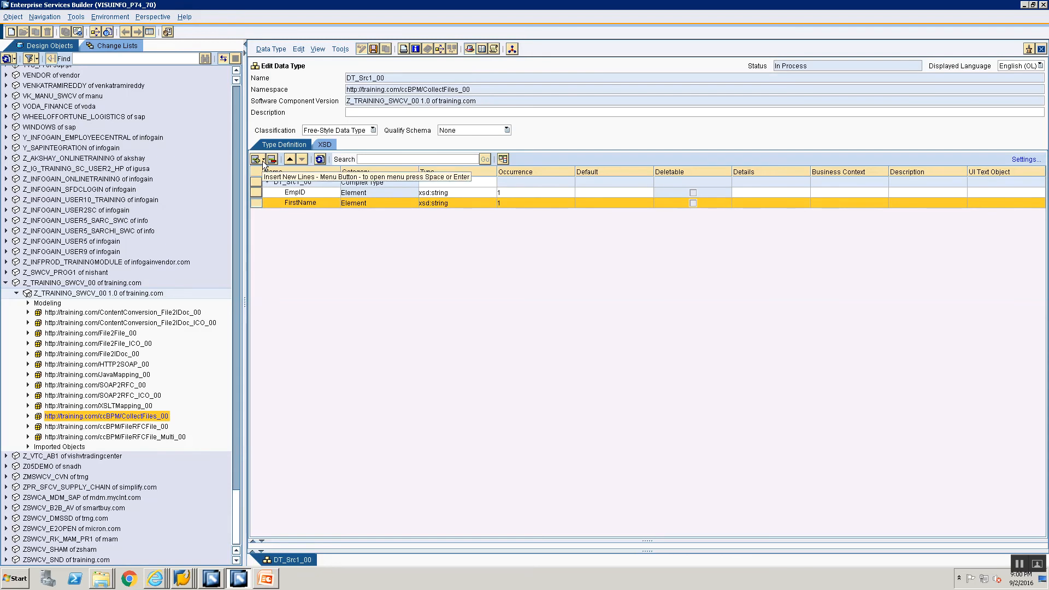
Insert an element named LastName with type xsd:string after FirstName and save DT_Src1_00.
click(263, 160)
click(267, 170)
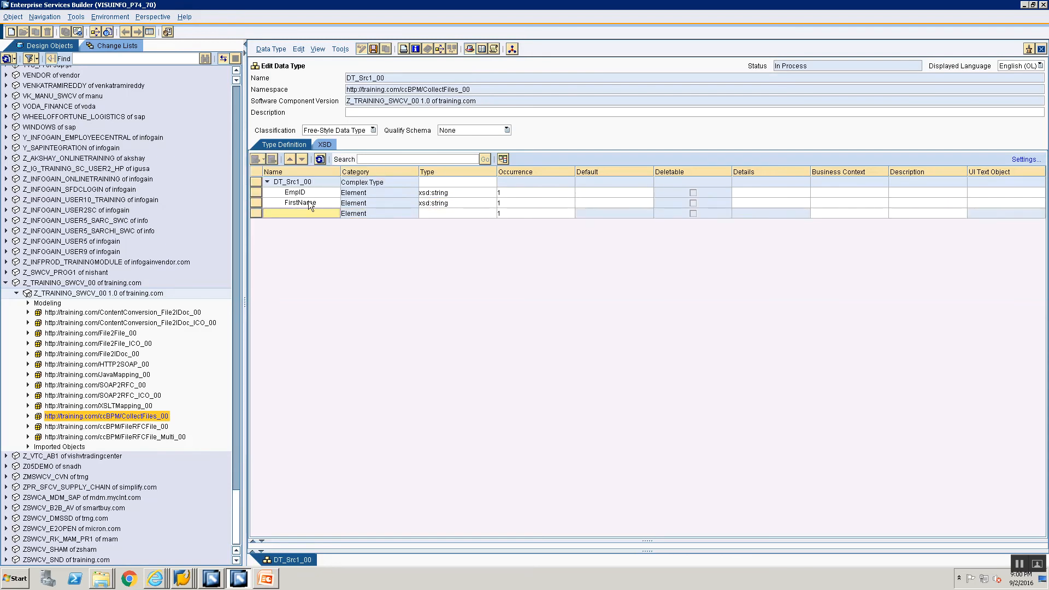
text(LastyName)
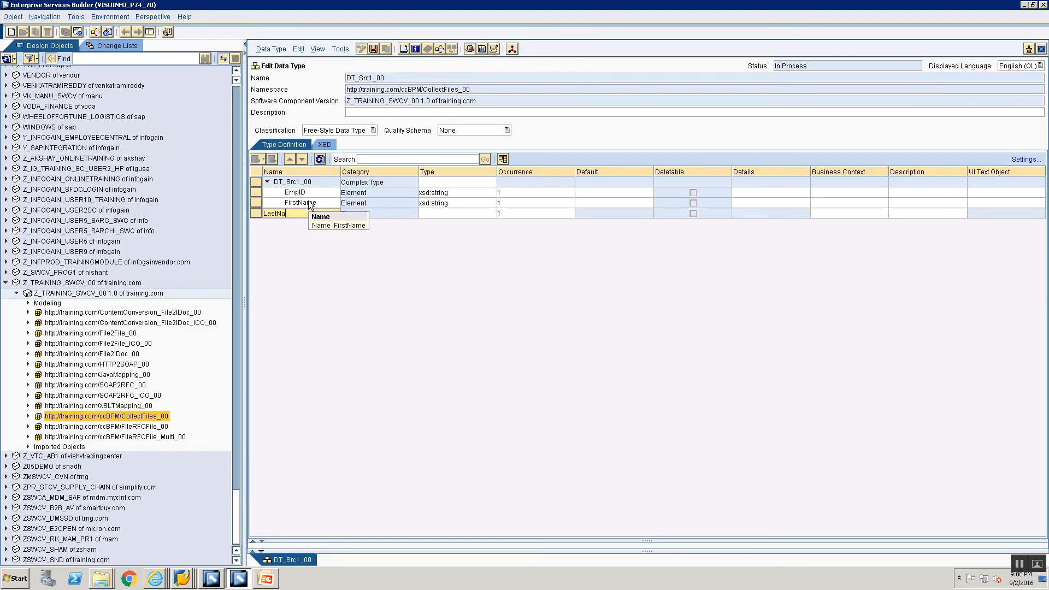
click(457, 216)
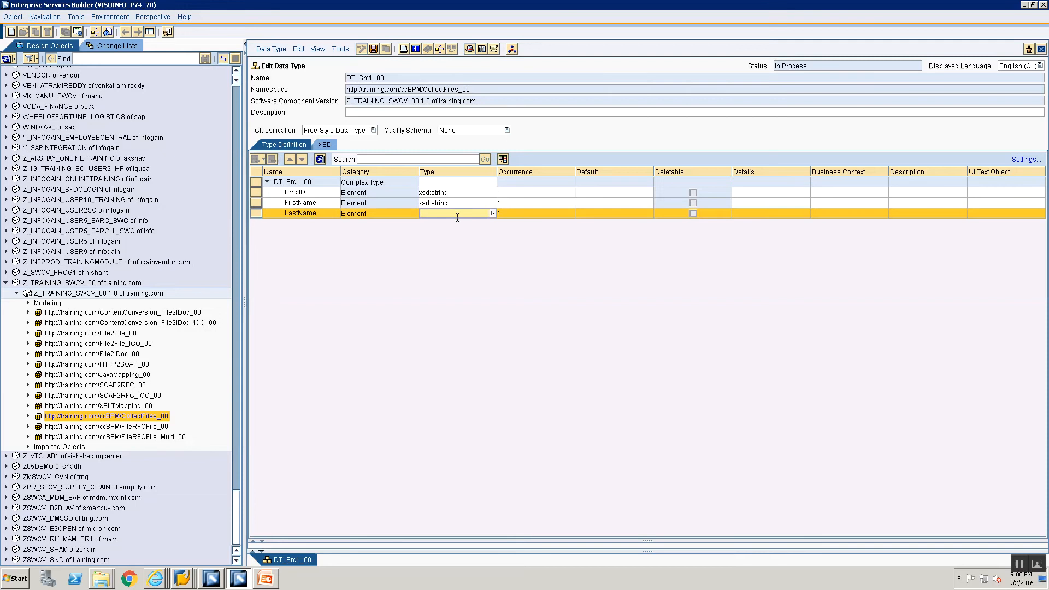
click(493, 213)
click(493, 222)
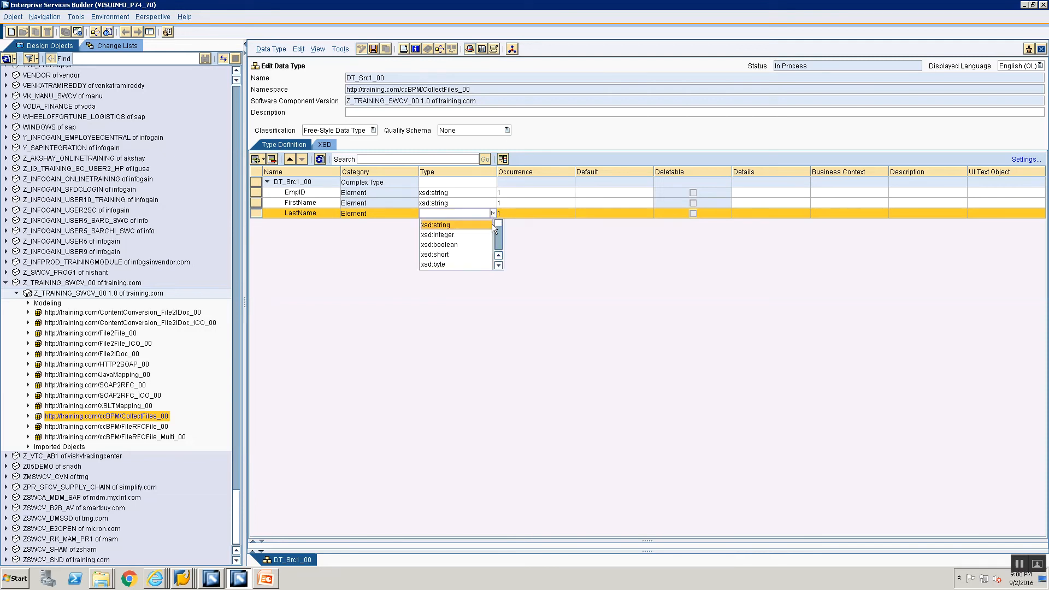
click(453, 224)
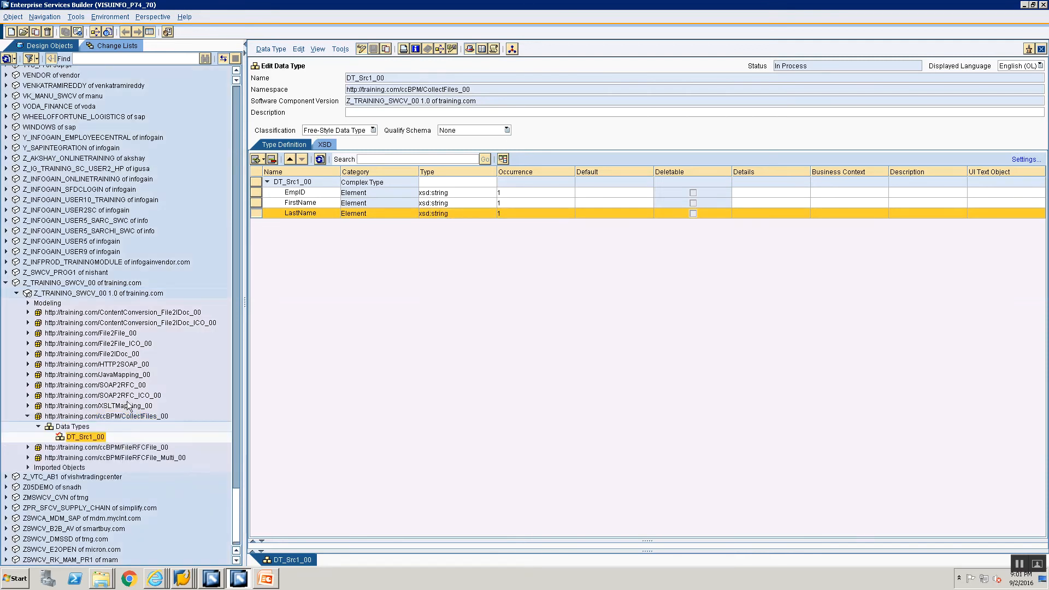
Create a second free-style data type named DT_Src2_00 in the ccBPM/CollectFiles_00 namespace.
click(62, 428)
double_click(62, 428)
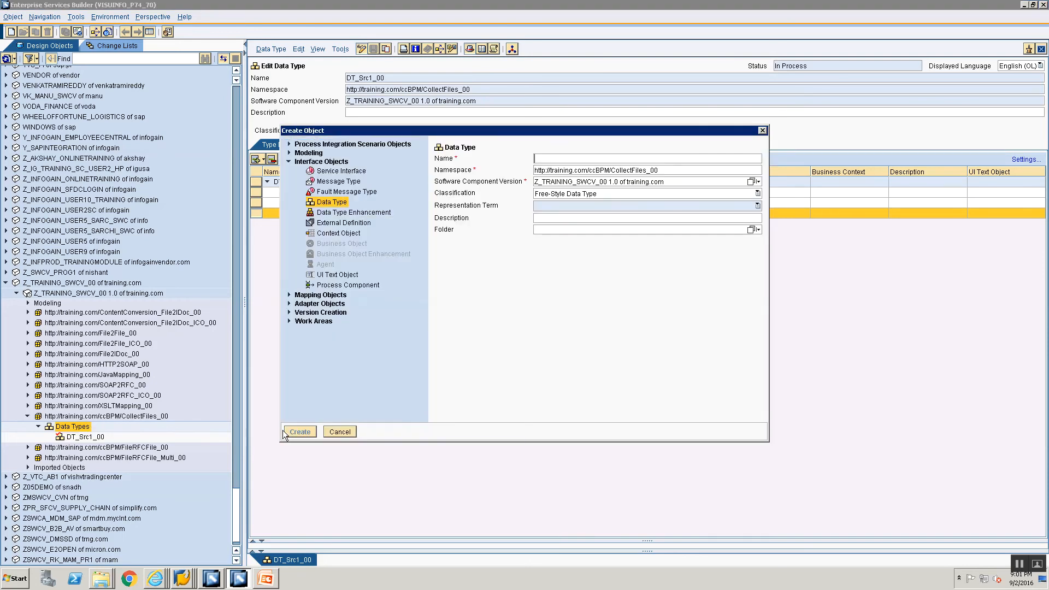
text(DT_Tgt)
key(BackSpace)
key(BackSpace)
key(BackSpace)
text(Sr)
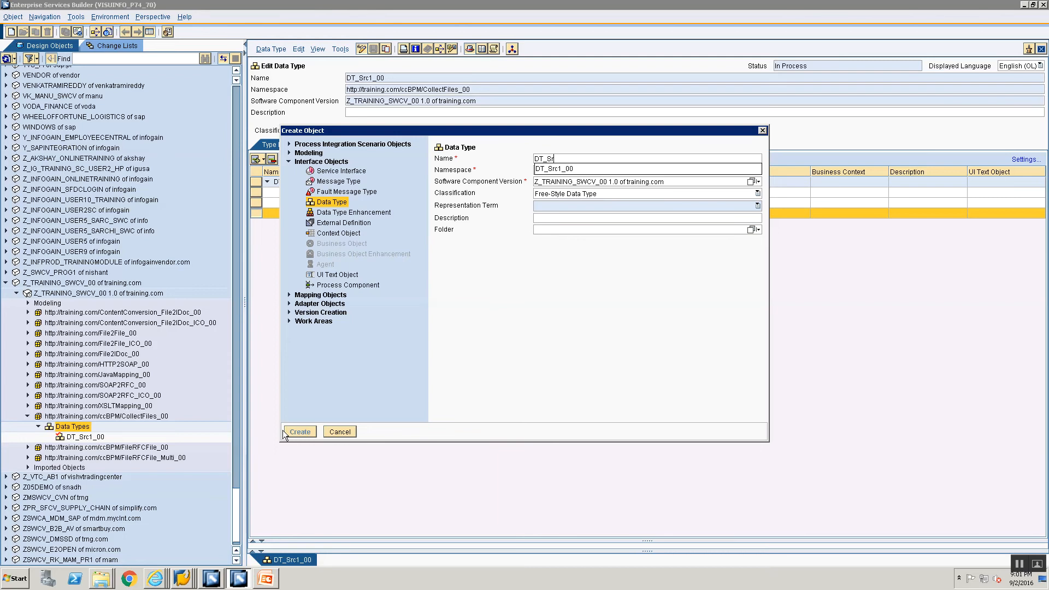
text(c2_00)
click(286, 433)
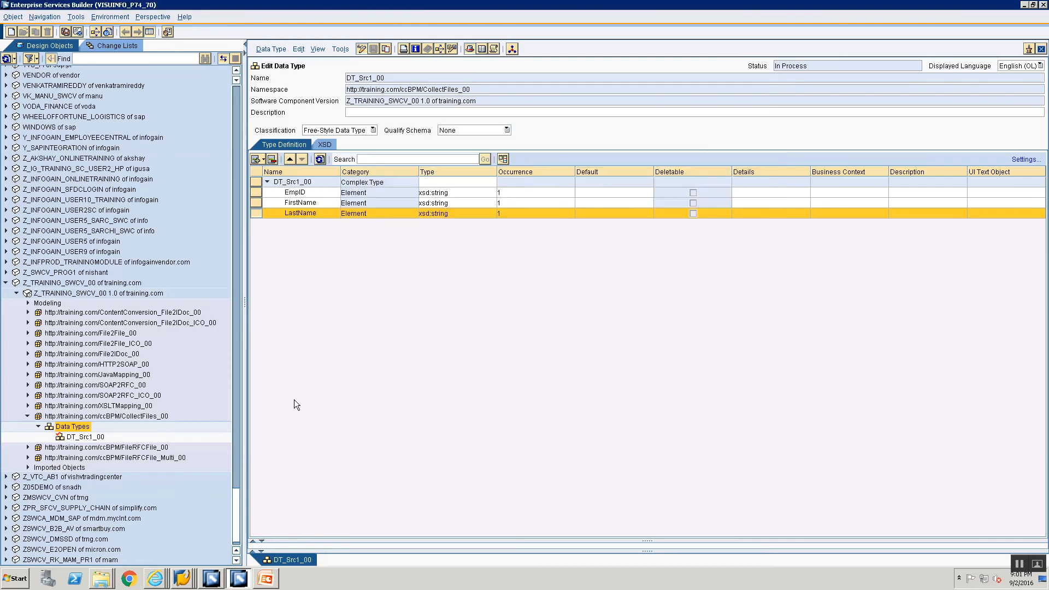
Insert a subelement named EmployeeNumber with type xsd:string under DT_Src2_00.
click(264, 159)
click(289, 185)
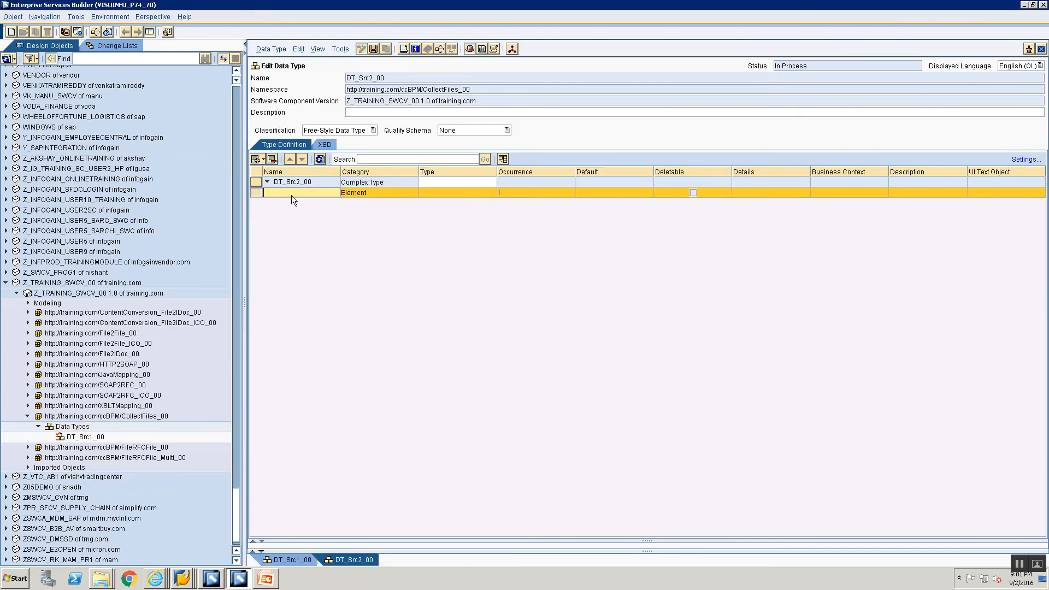
text(EmployeeNuy)
key(BackSpace)
text(mber)
click(454, 193)
click(490, 192)
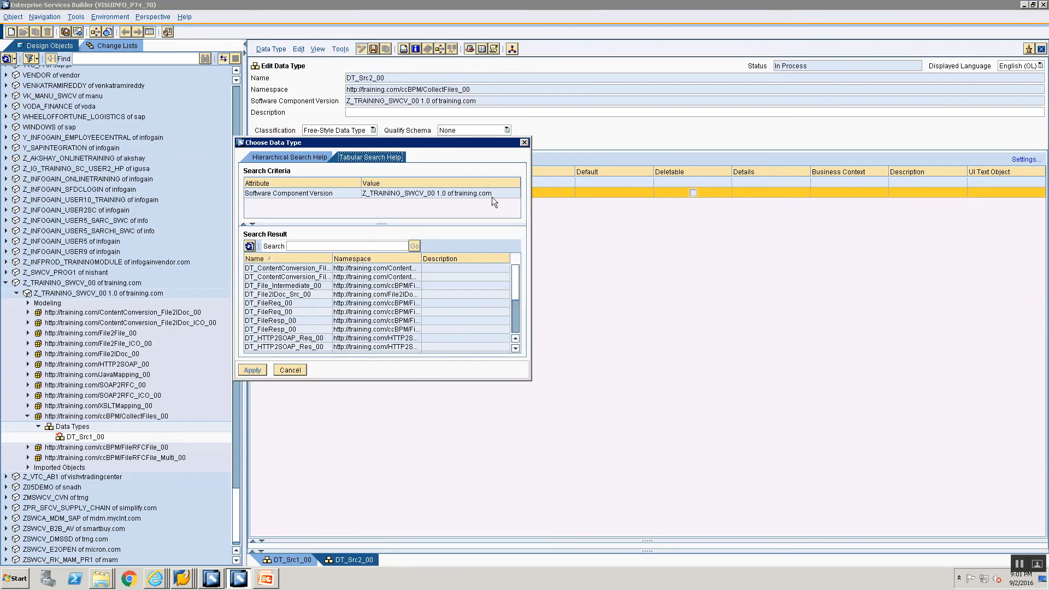
click(290, 370)
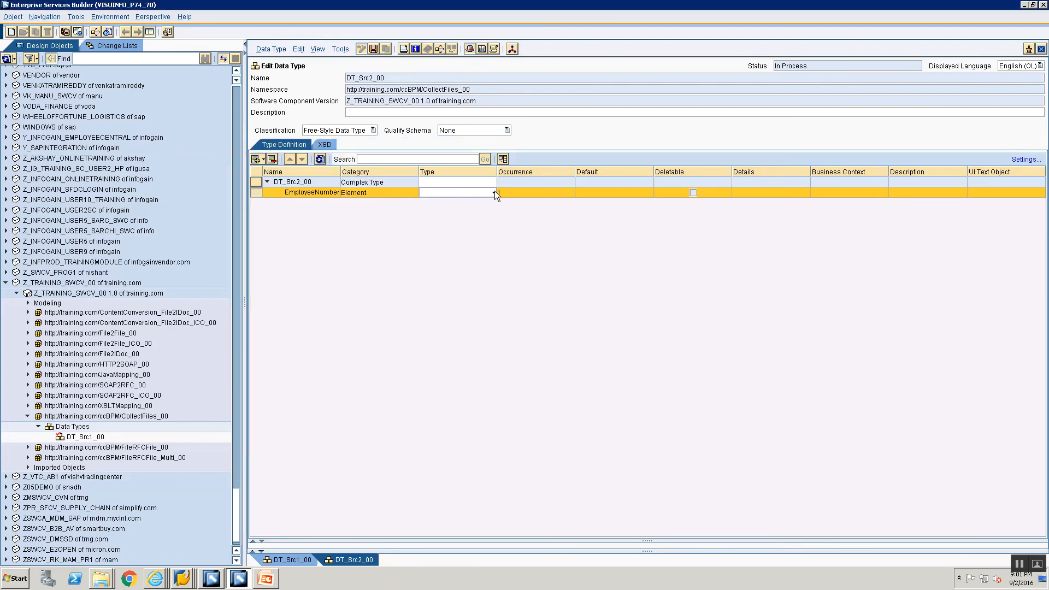
click(493, 193)
click(516, 204)
click(472, 203)
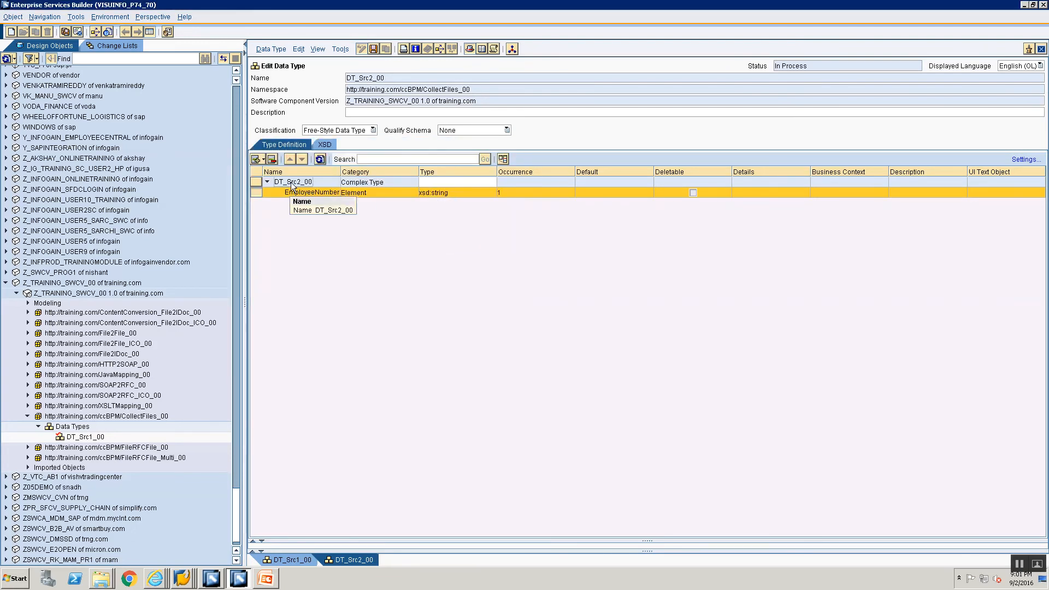
Insert an element named Address after EmployeeNumber in DT_Src2_00, leaving its type empty.
click(263, 159)
click(276, 192)
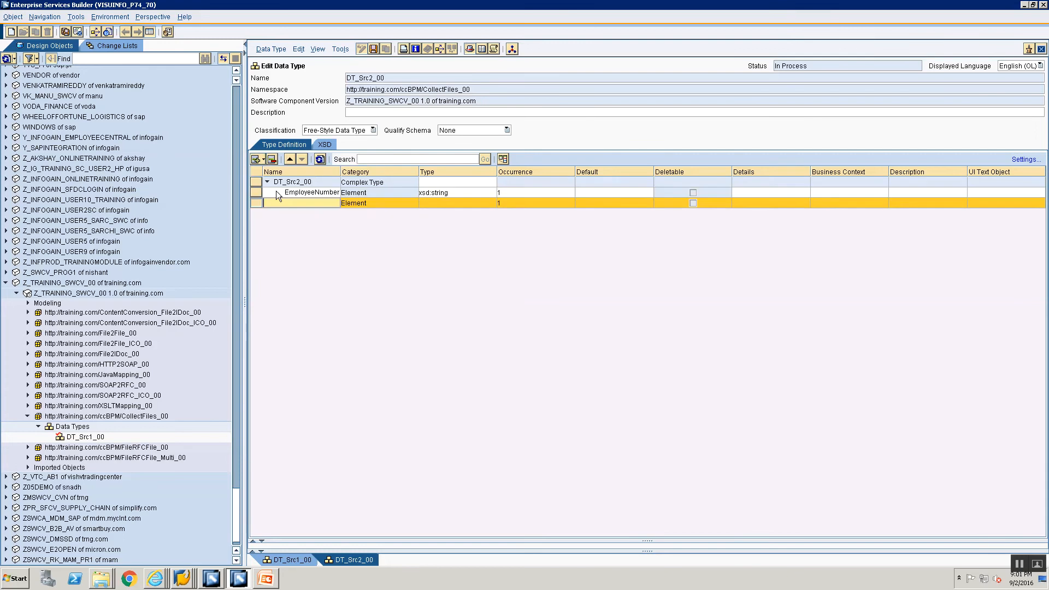
click(288, 202)
click(490, 203)
click(493, 202)
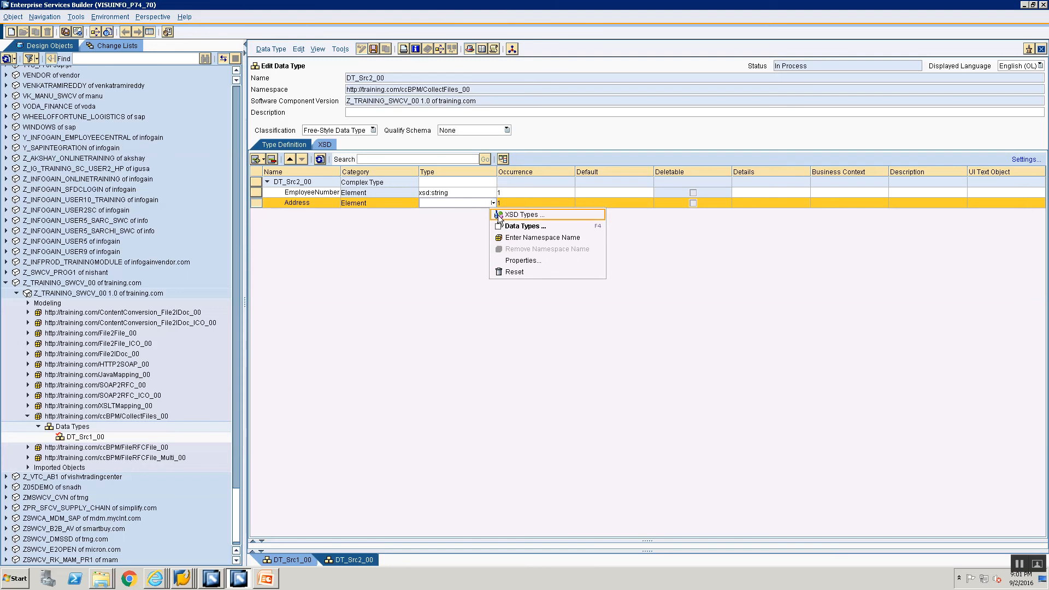
click(498, 216)
click(363, 224)
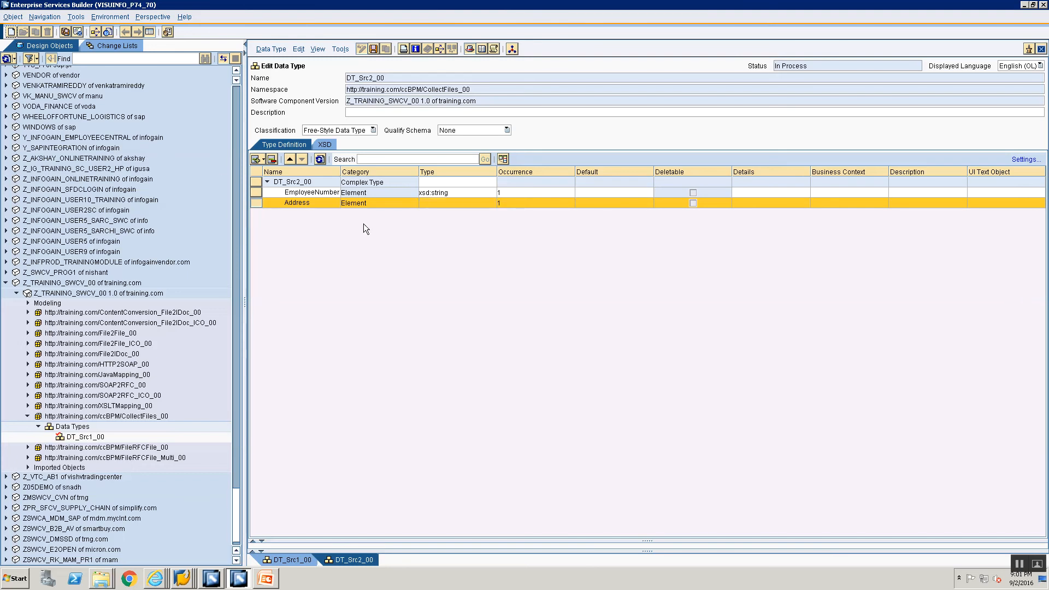
Insert a subelement named Street with type xsd:string under Address in DT_Src2_00.
click(267, 159)
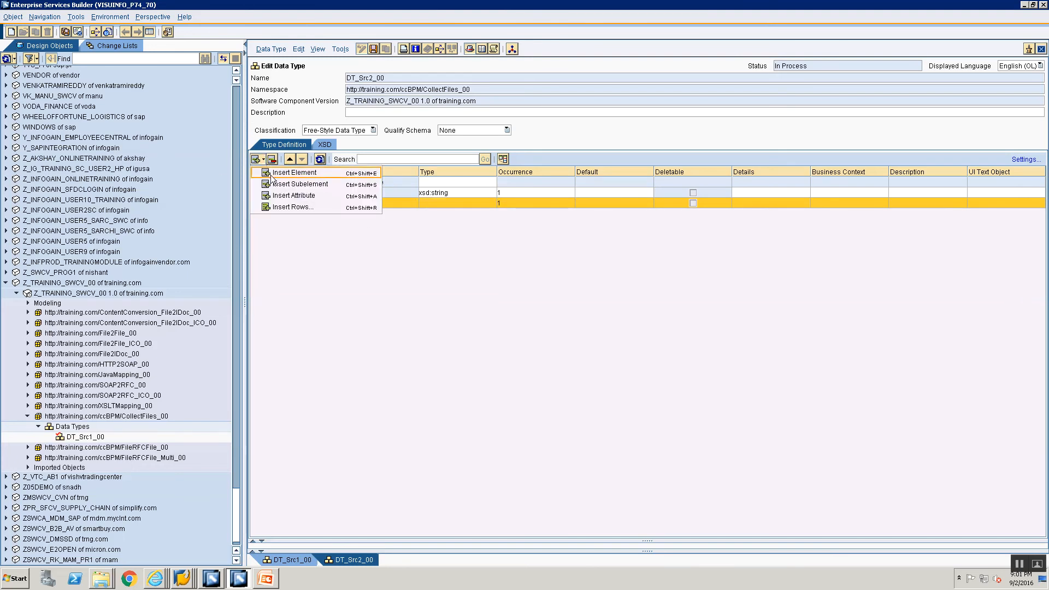
click(303, 183)
text(St)
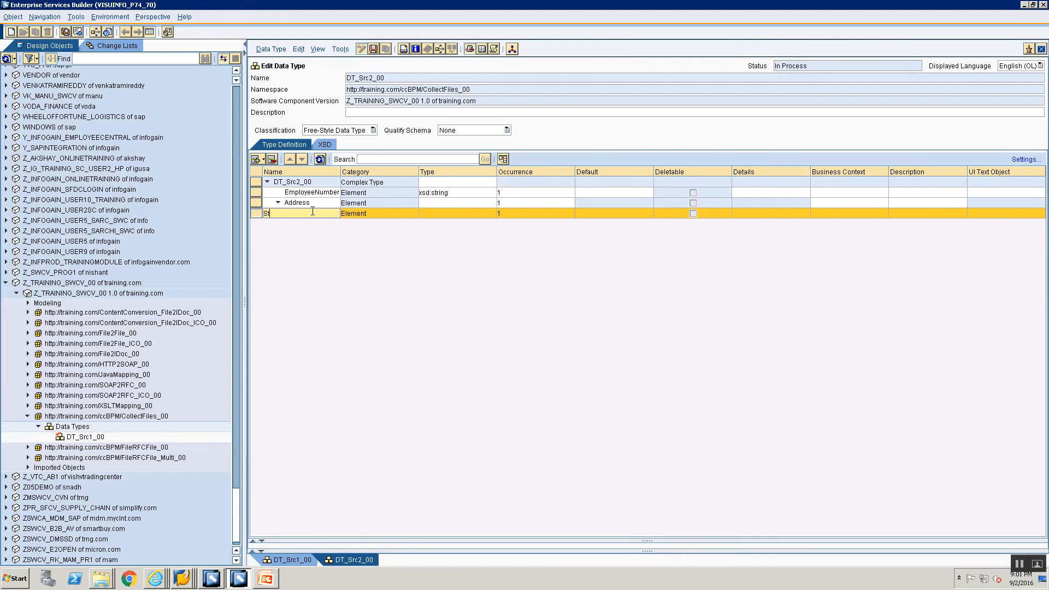
text(reet)
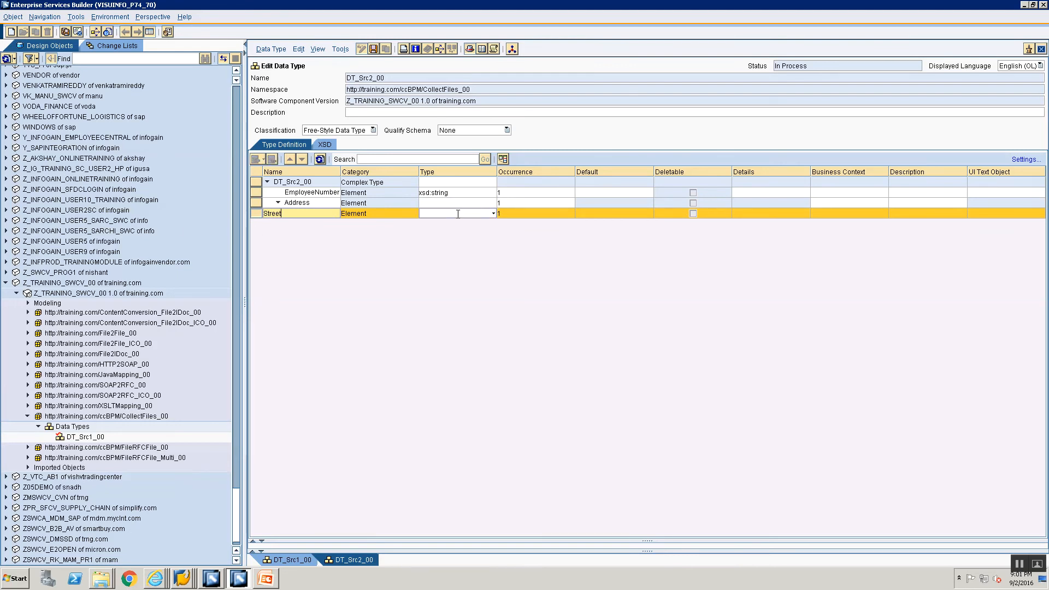
click(476, 213)
click(492, 214)
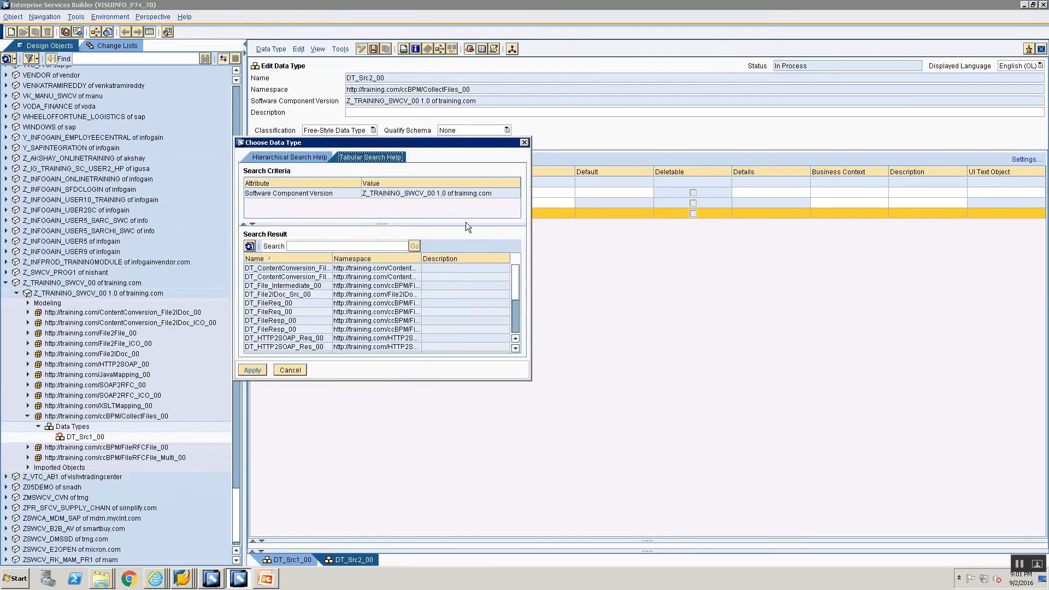
key(Escape)
click(493, 213)
click(495, 223)
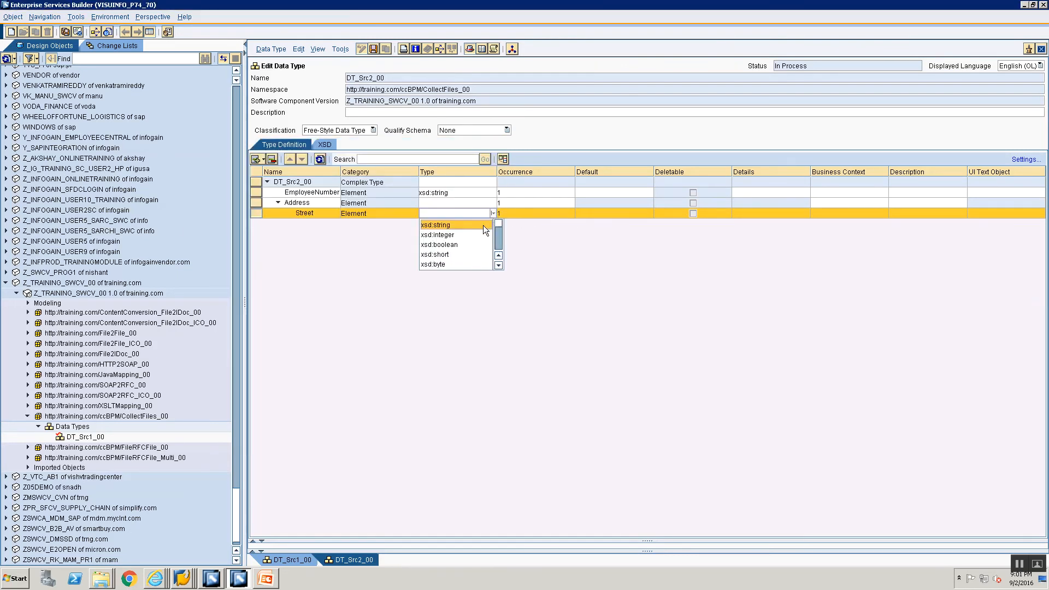
click(481, 225)
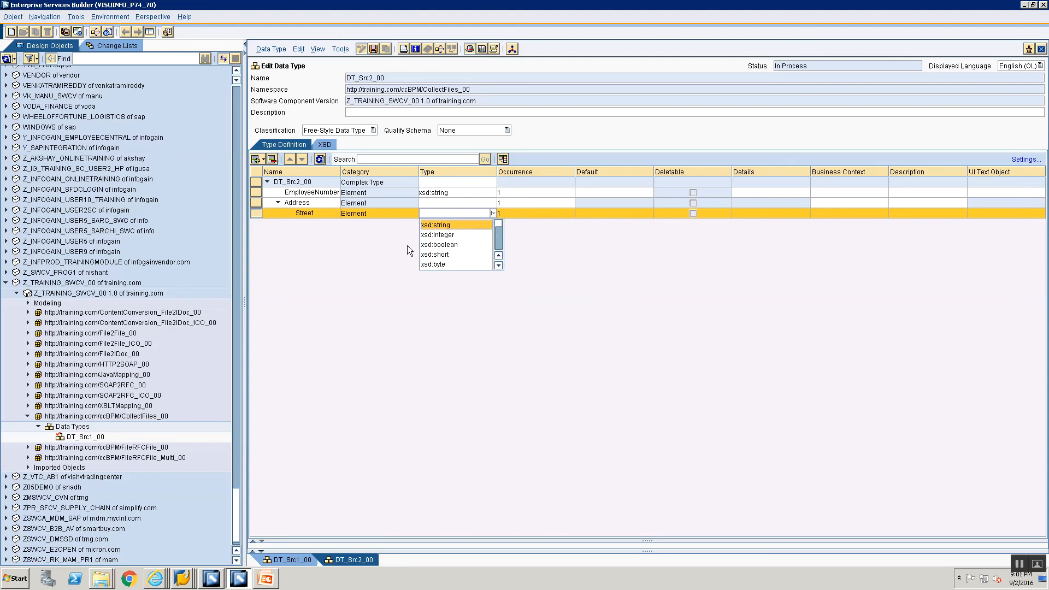
Insert an element named City with type xsd:string after Street under Address.
click(263, 159)
click(293, 173)
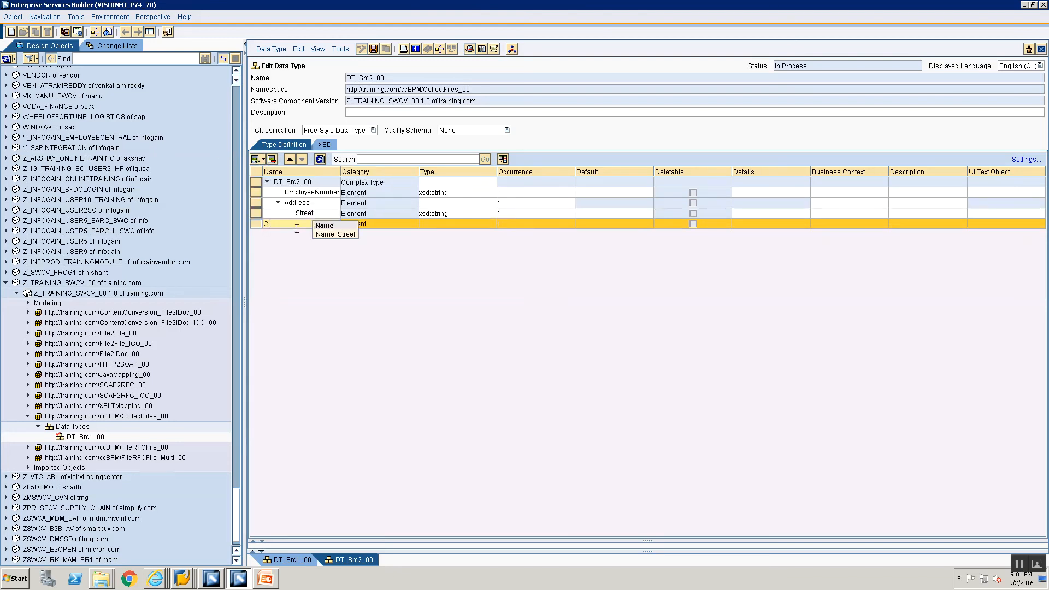
click(471, 224)
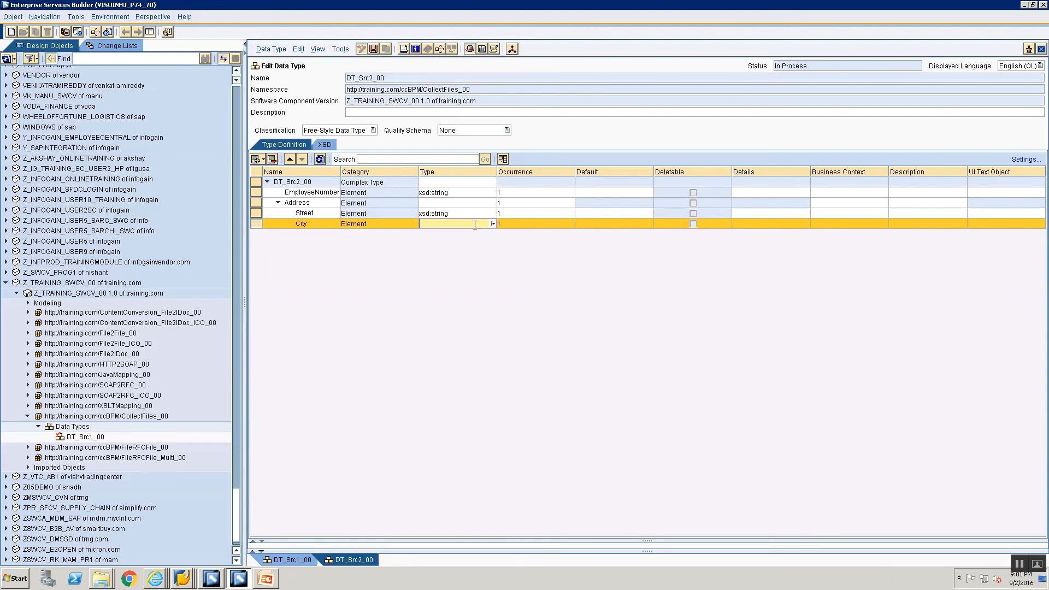
click(492, 224)
click(496, 235)
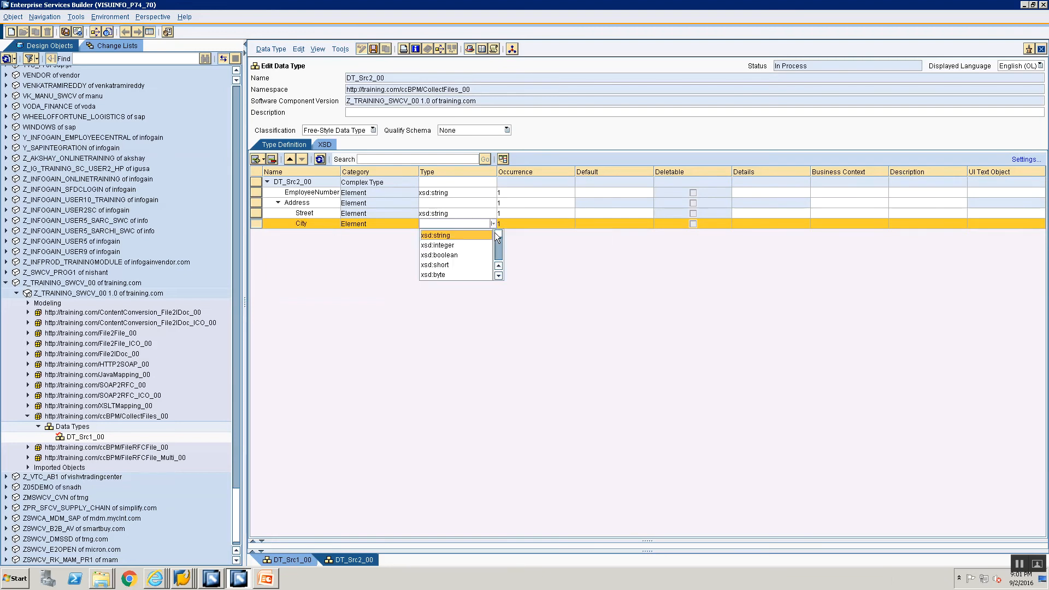
click(468, 235)
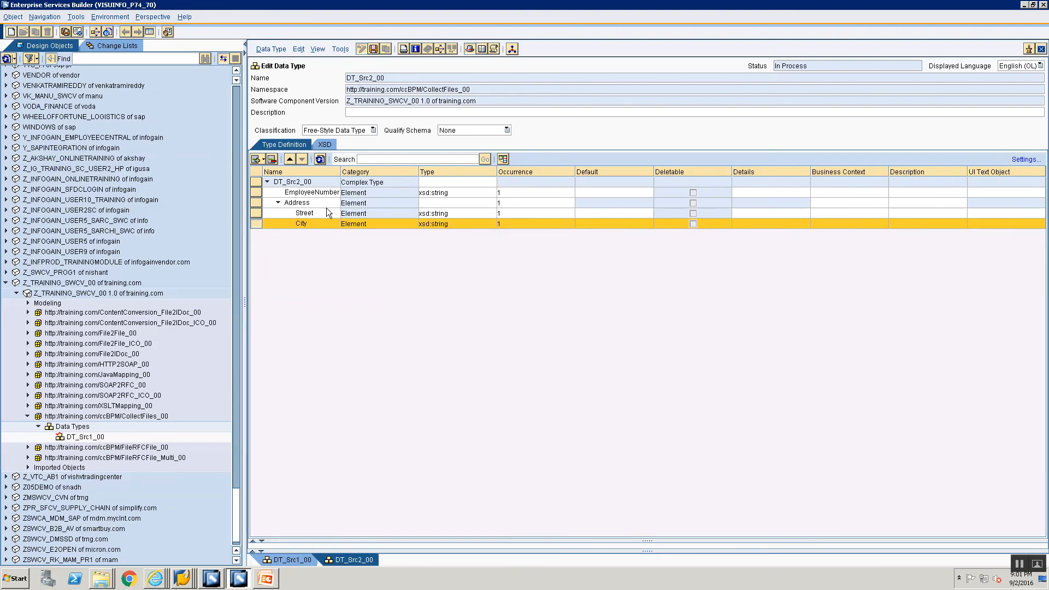
Insert an element named PostalCode with type xsd:string after City under Address.
click(263, 160)
click(293, 173)
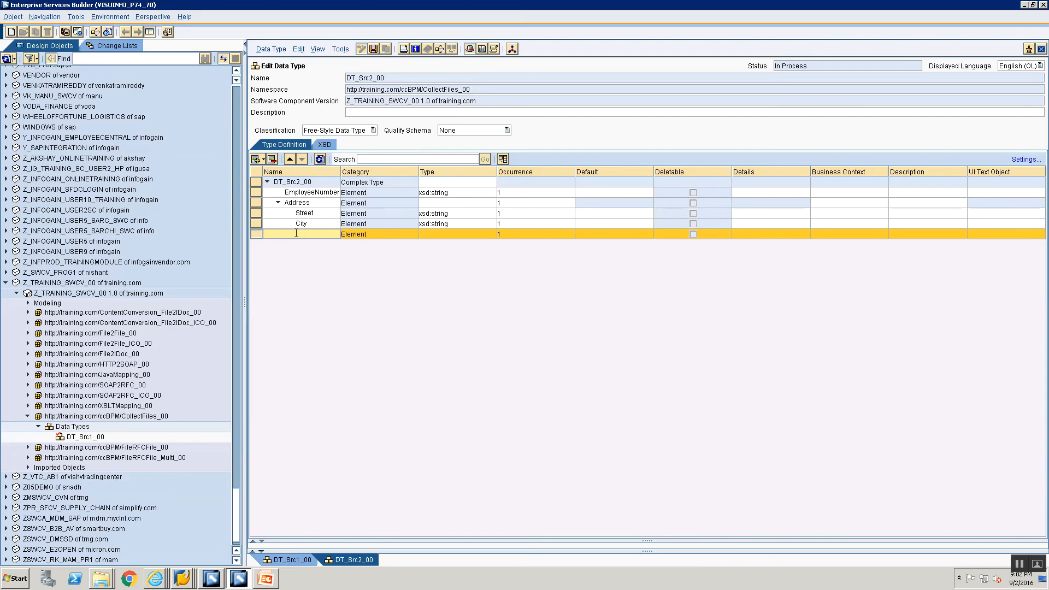
text(PostalCode)
click(427, 234)
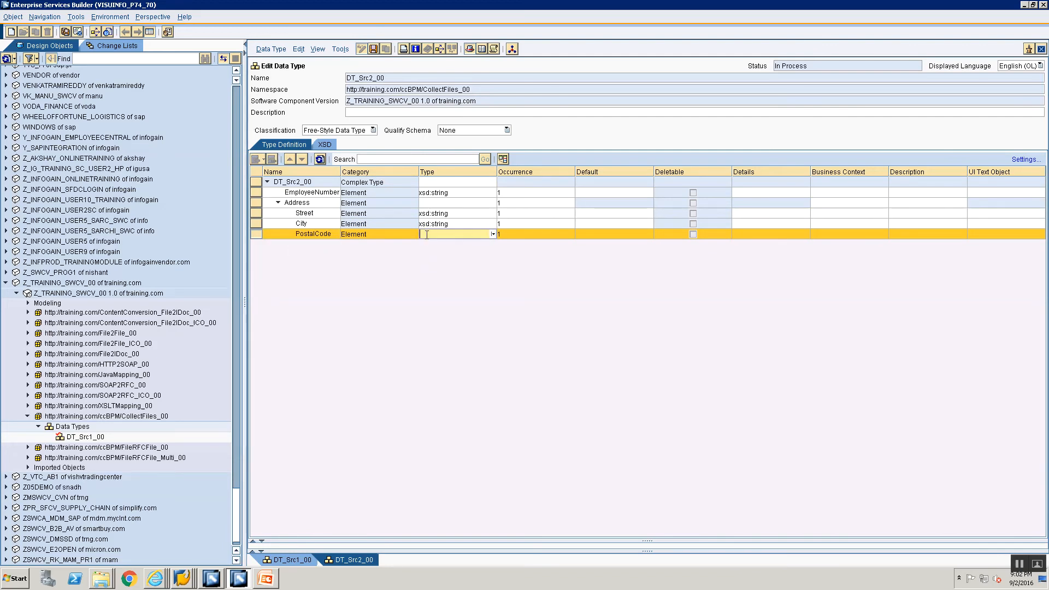
click(492, 234)
click(490, 247)
click(455, 247)
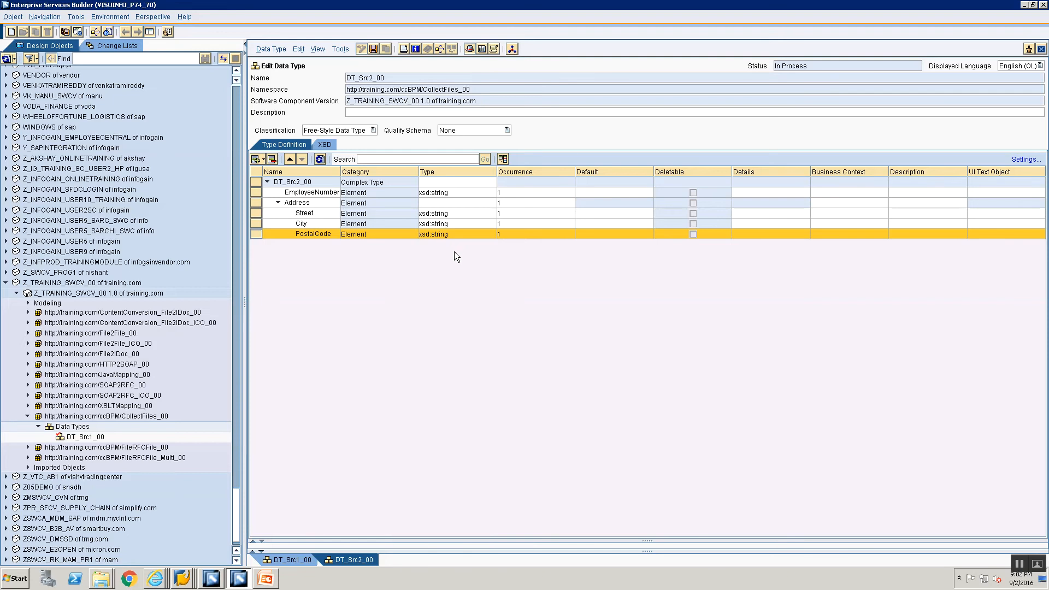
Insert an element named Country with type xsd:string after PostalCode under Address and save DT_Src2_00.
click(262, 159)
click(264, 173)
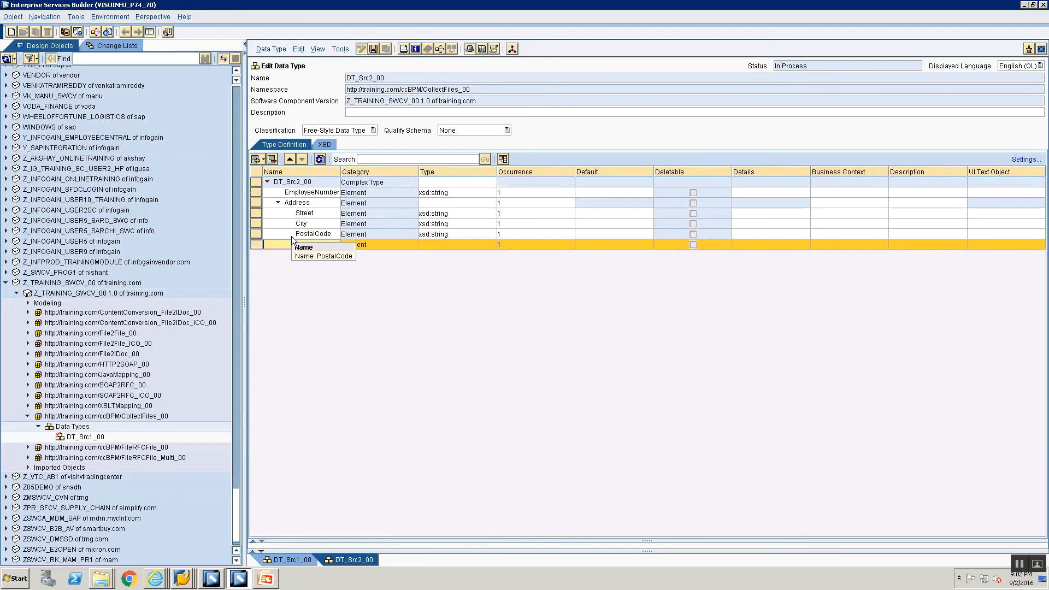
text(Country)
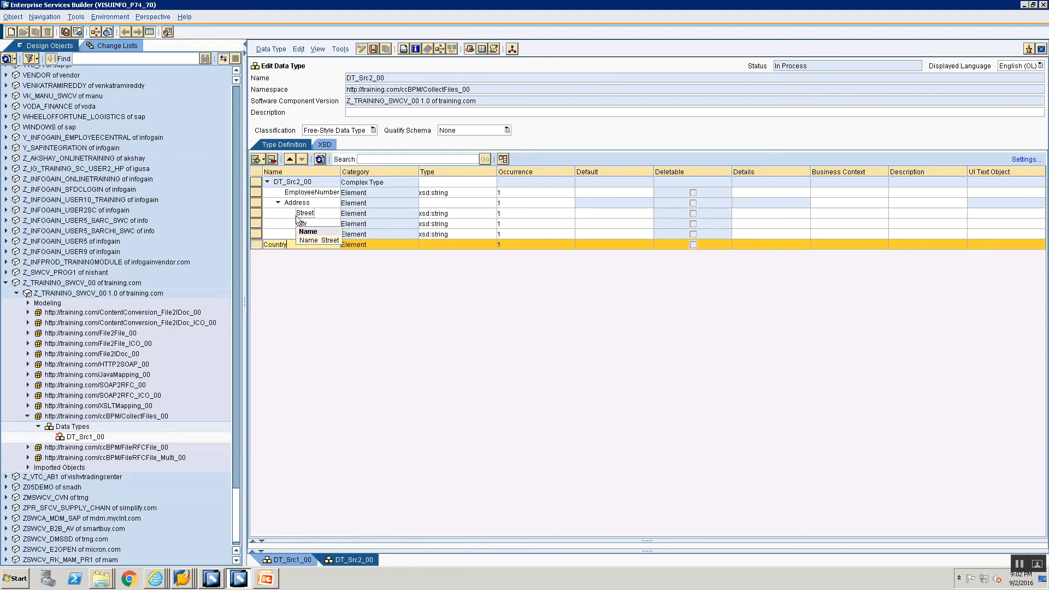
click(480, 244)
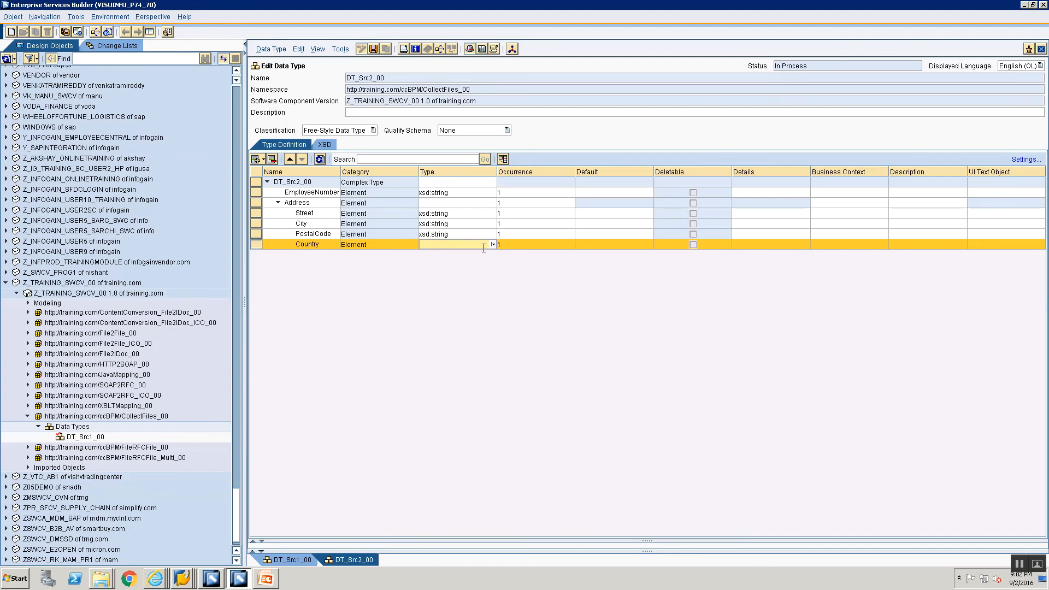
click(493, 244)
click(497, 258)
click(466, 256)
key(ctrl+s)
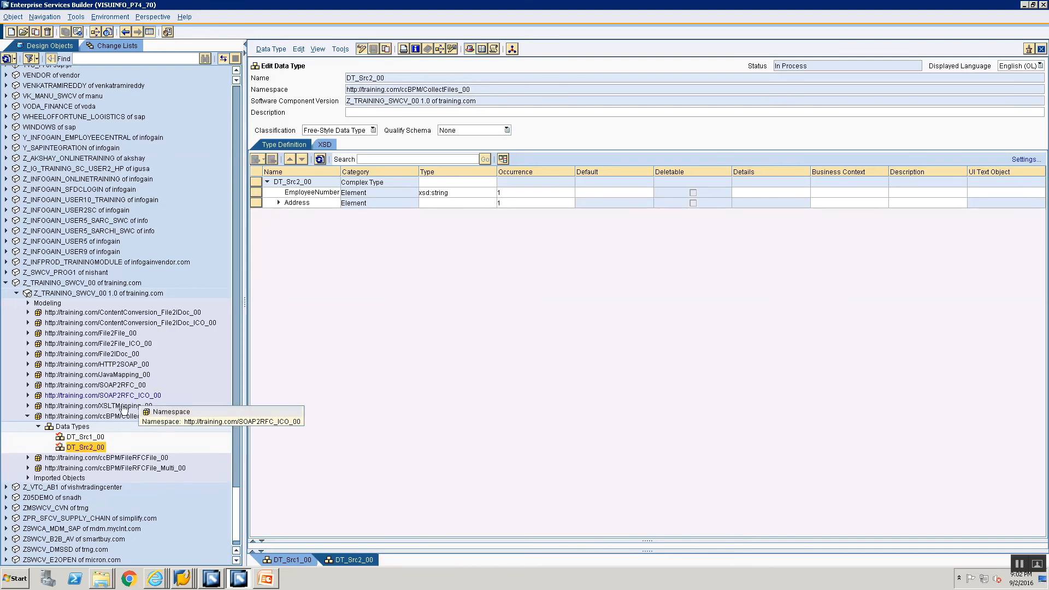
right_click(85, 430)
click(90, 434)
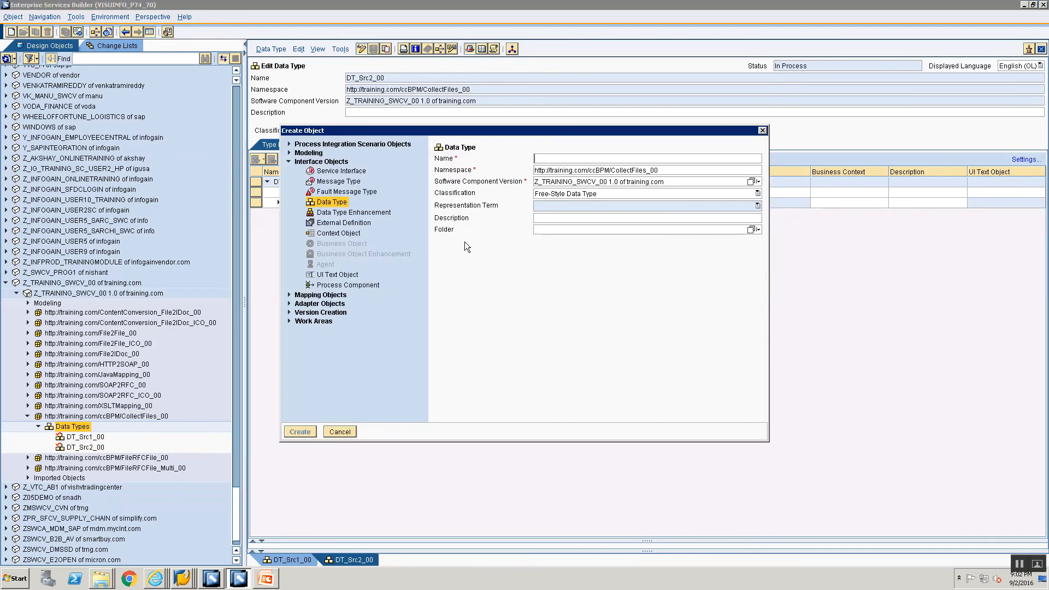
click(350, 181)
click(544, 160)
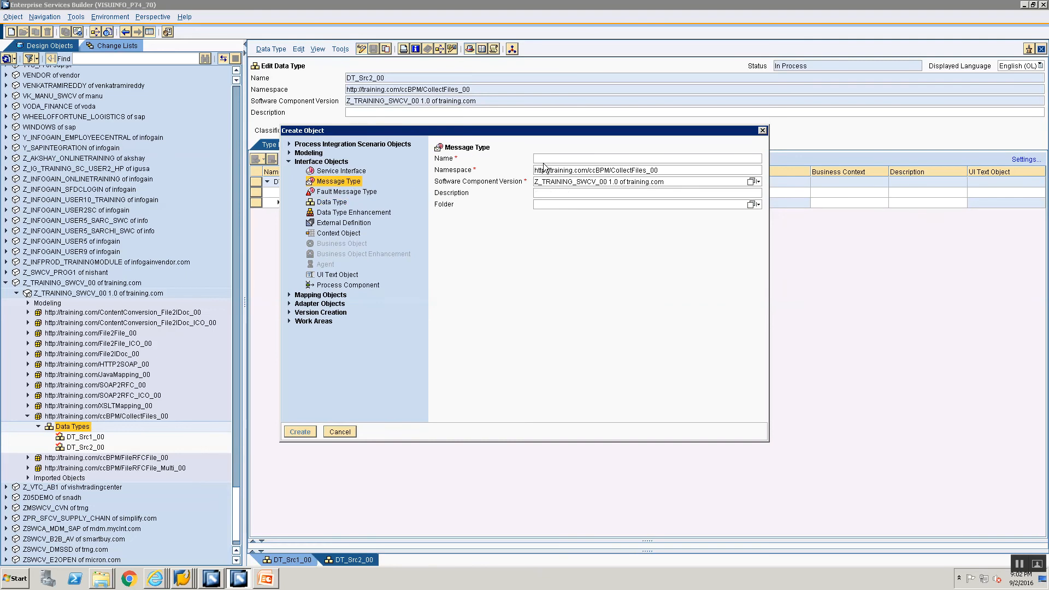
text(MT_Src1_)
key(Escape)
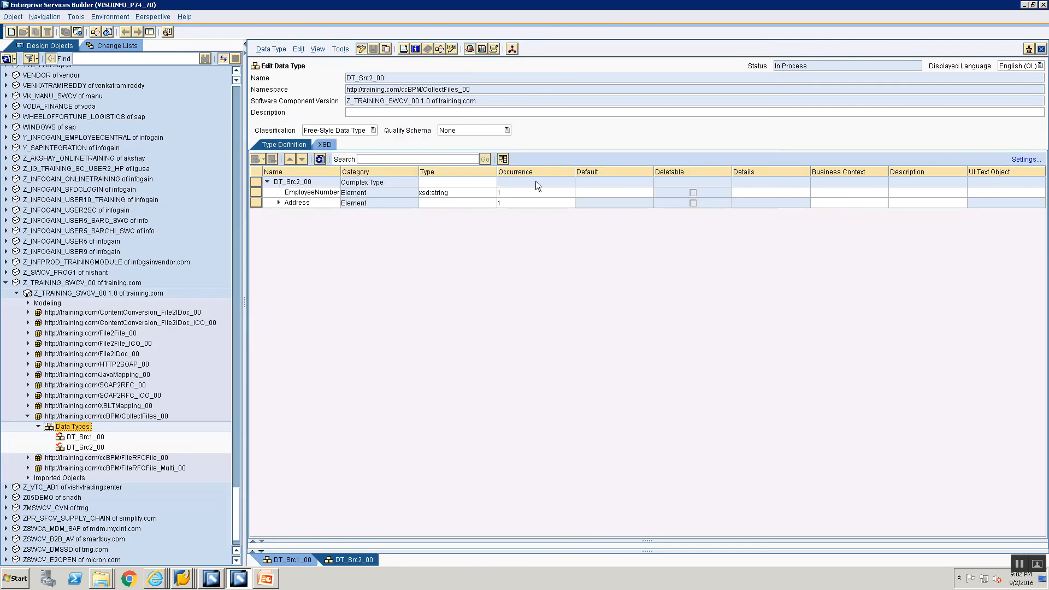
Create a free-style data type named DT_Tgt_00 in the ccBPM/CollectFiles_00 namespace.
right_click(60, 426)
click(66, 432)
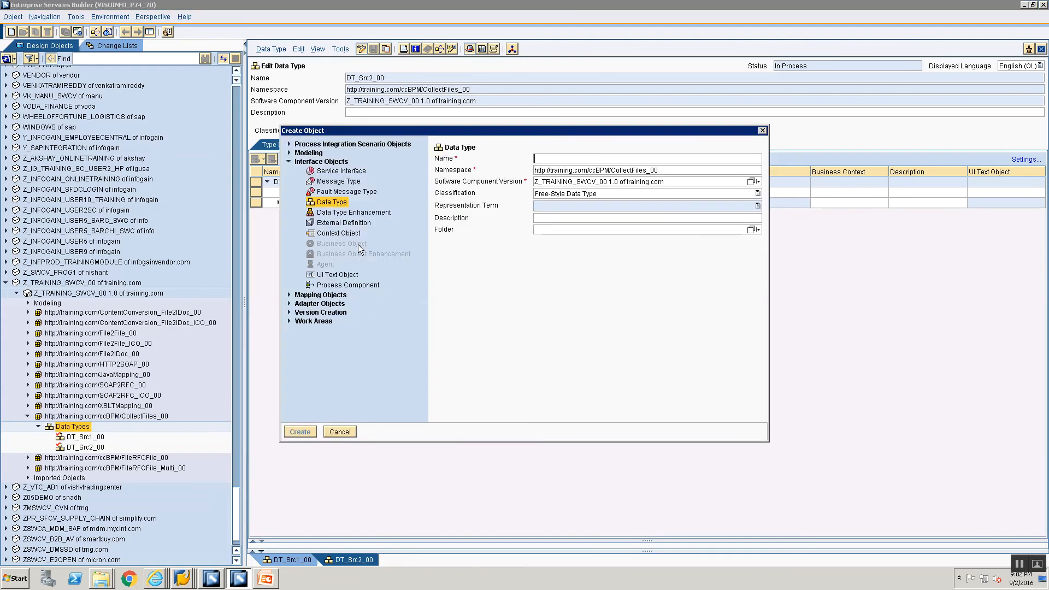
text(DT)
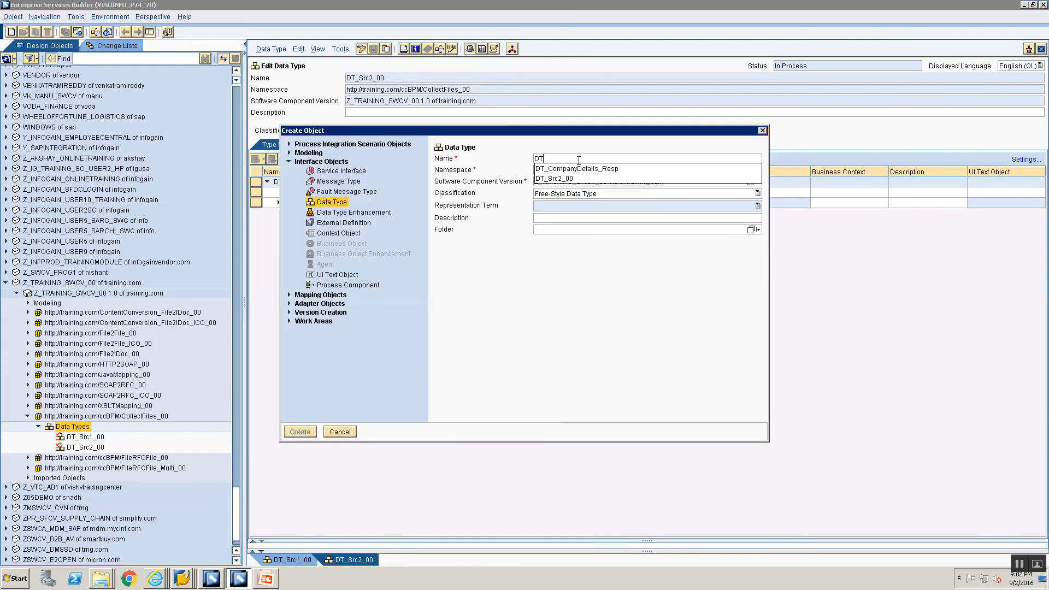
text(_Tgt_00)
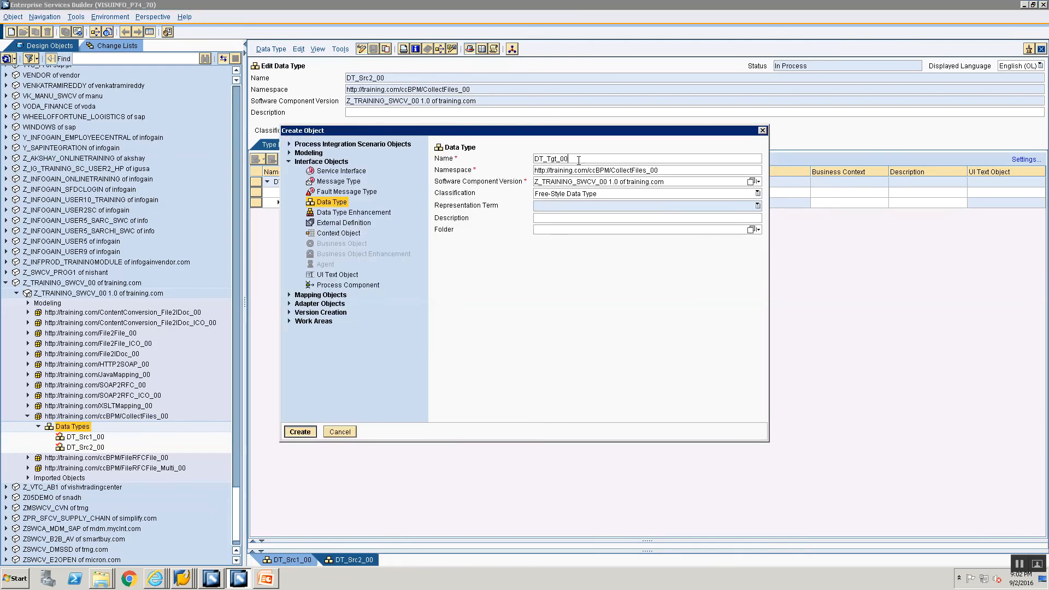
key(Return)
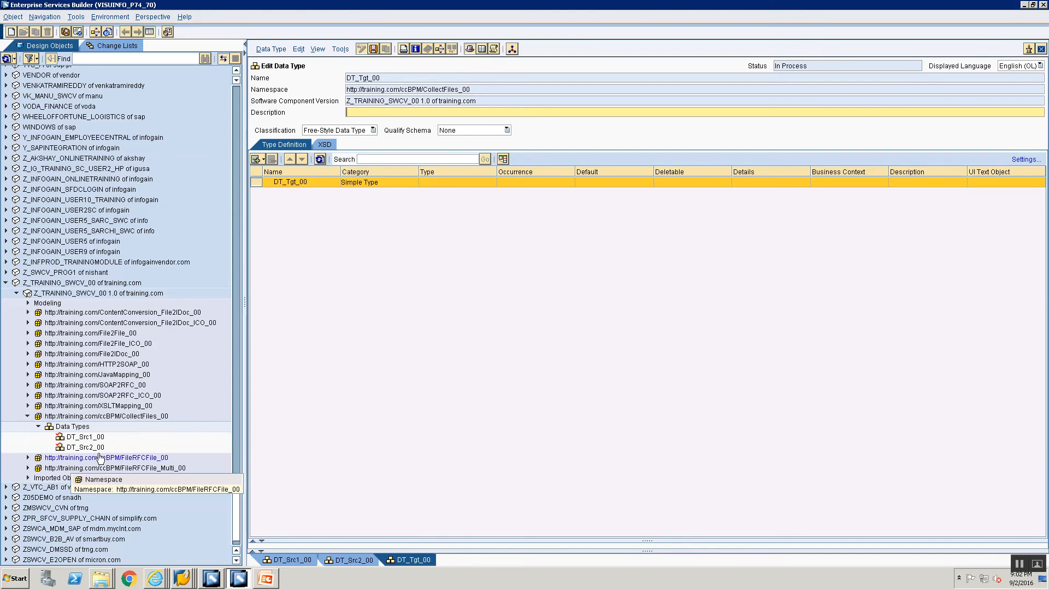
Insert a subelement named EmployeeID with type xsd:string under DT_Tgt_00.
click(263, 159)
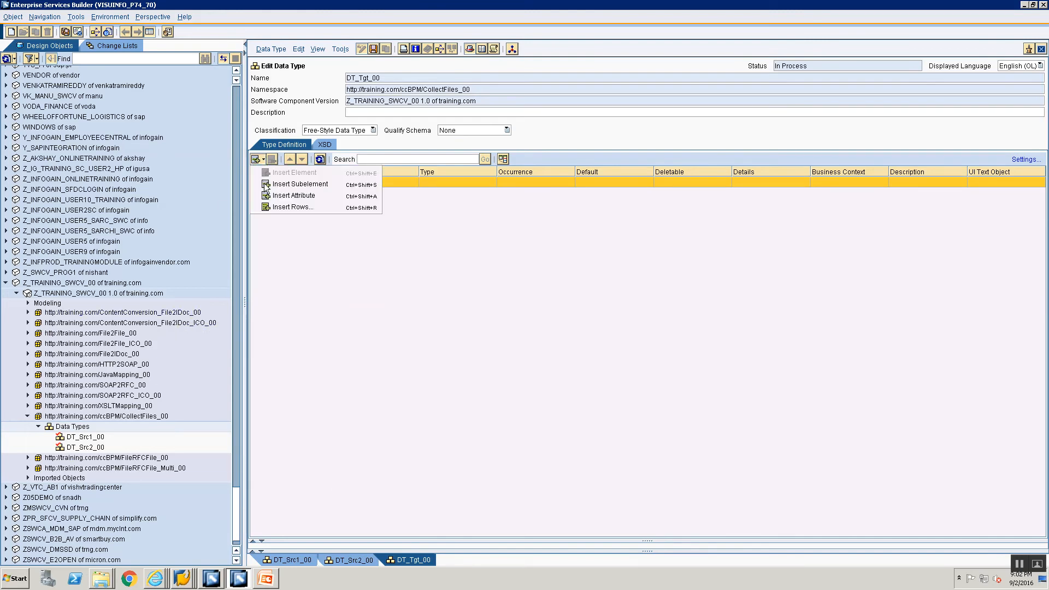
click(268, 185)
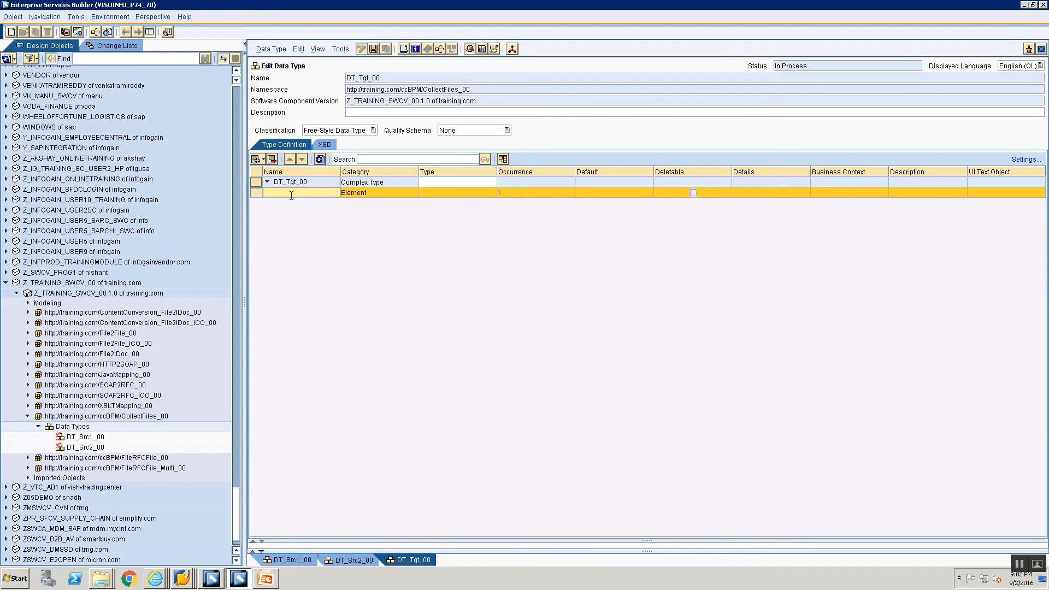
text(EMployeeID)
click(441, 191)
click(491, 192)
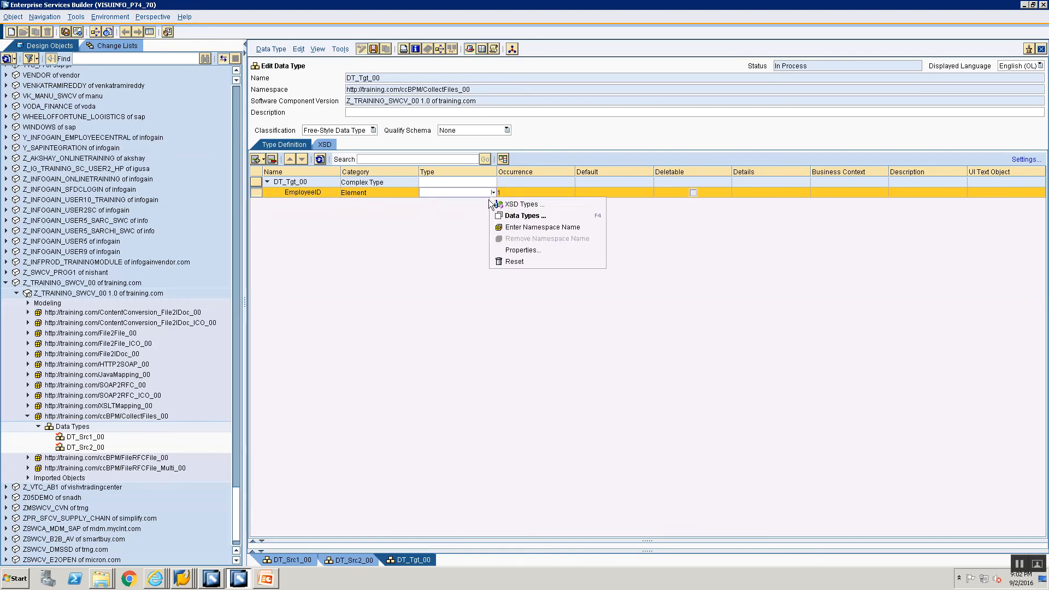
click(494, 204)
click(480, 203)
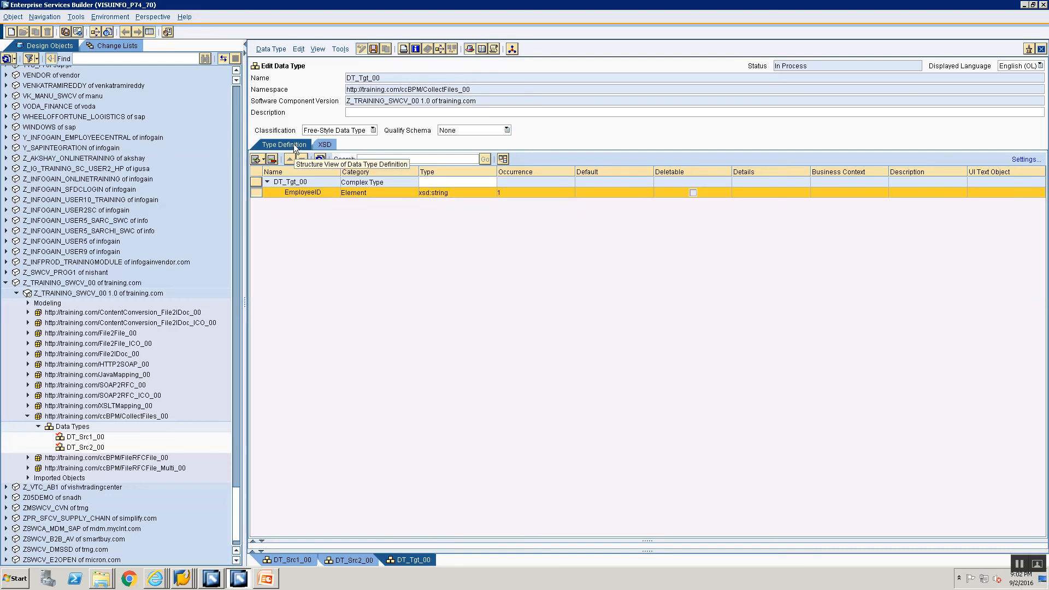
Insert an element named Name with type xsd:string after EmployeeID in DT_Tgt_00.
click(263, 160)
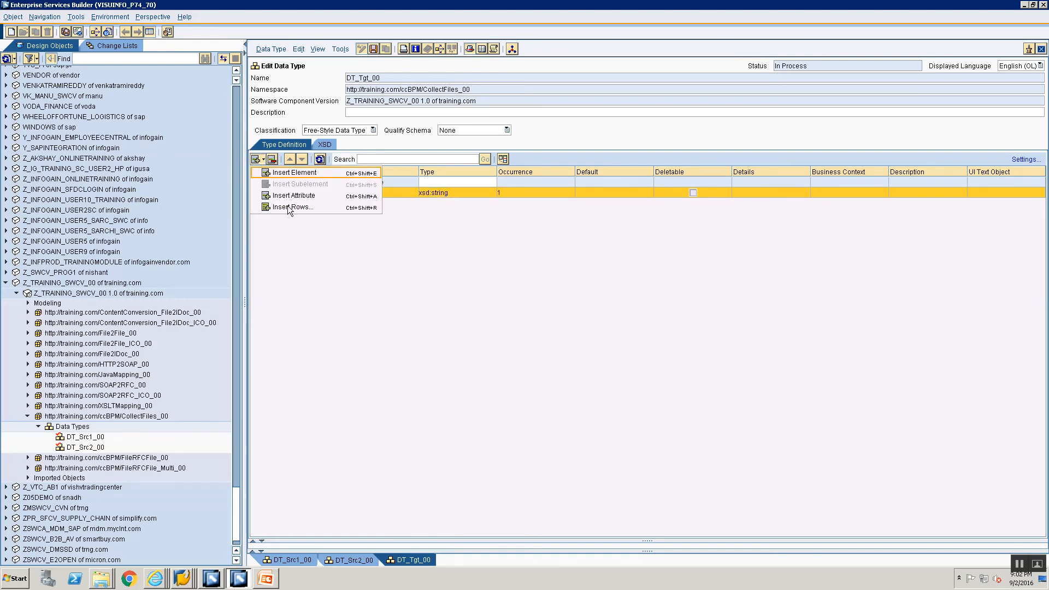
click(284, 173)
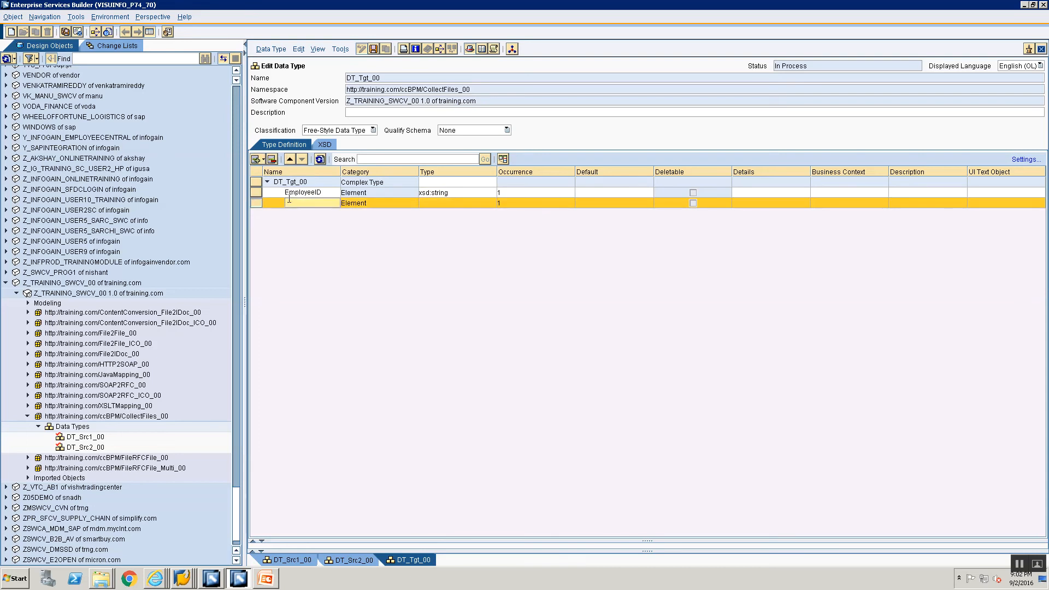
text(Name)
click(480, 205)
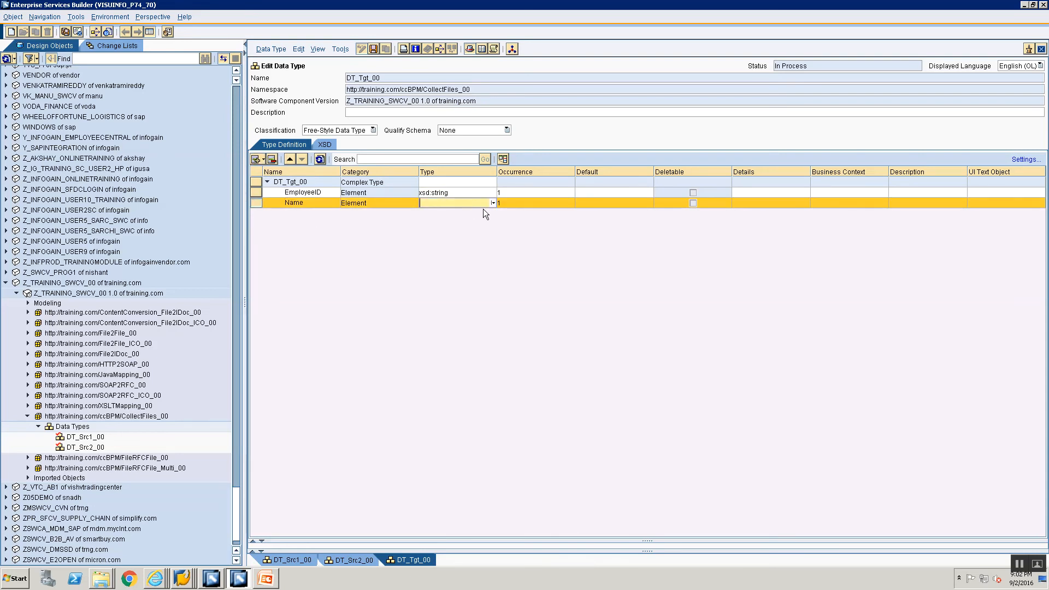
click(493, 201)
click(511, 213)
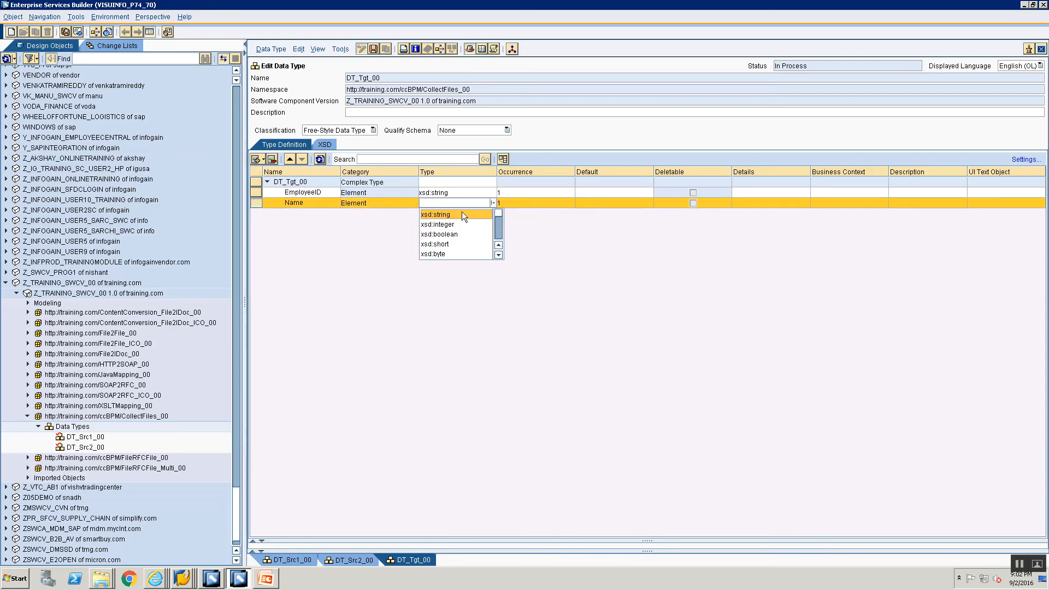
click(461, 212)
Insert an element named Address with type xsd:string after Name in DT_Tgt_00 and save the data type.
click(264, 158)
click(289, 181)
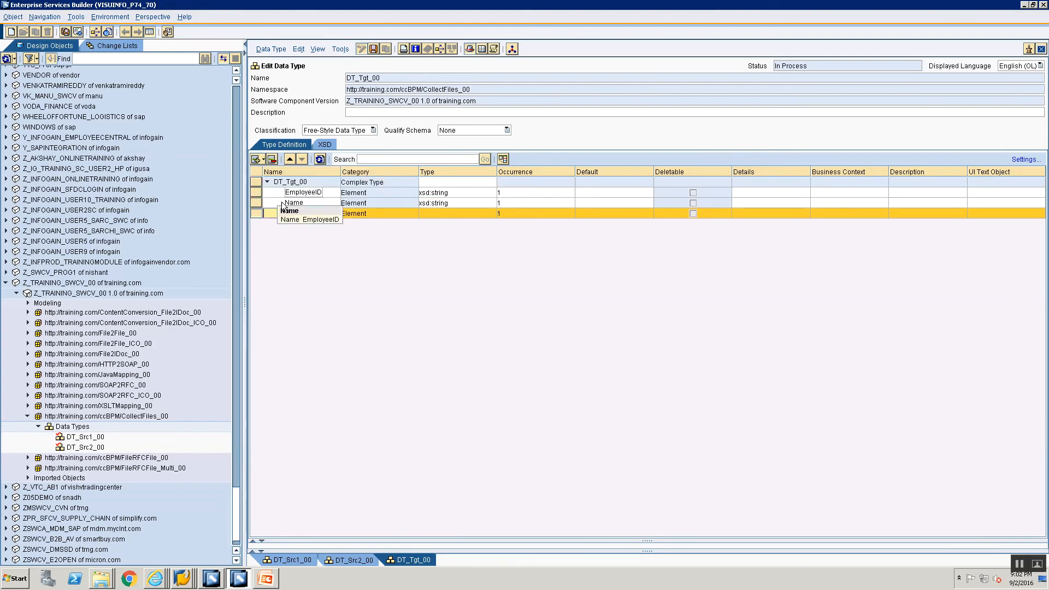
text(Address)
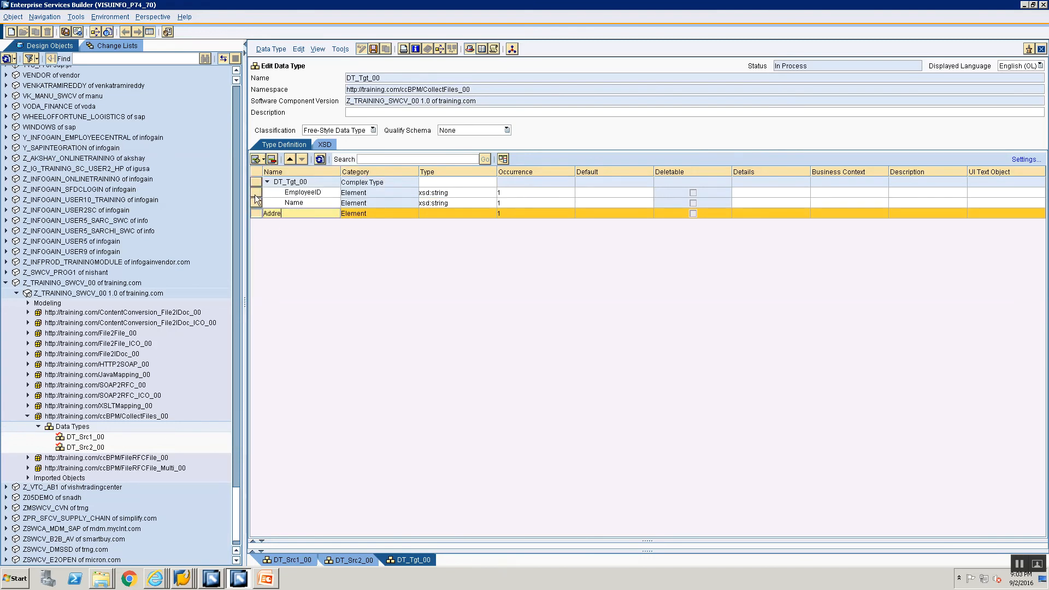
click(484, 215)
click(493, 214)
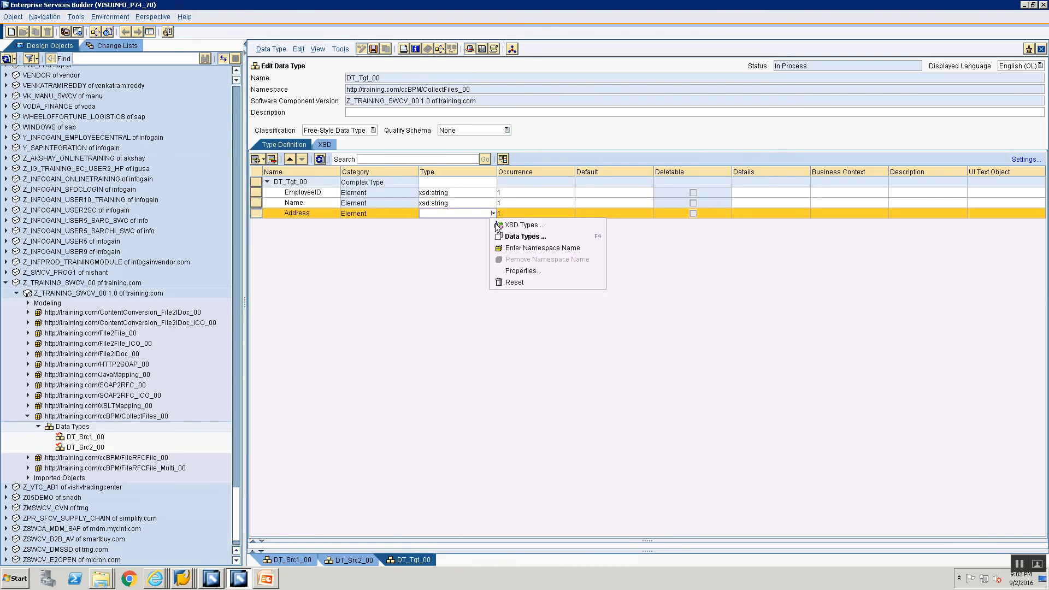
click(495, 224)
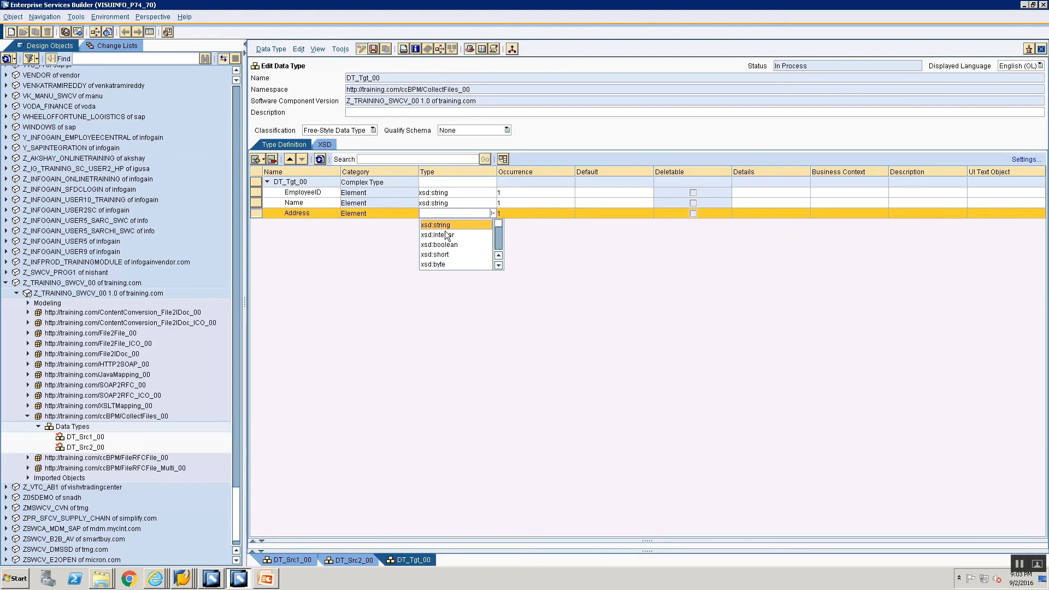
click(451, 225)
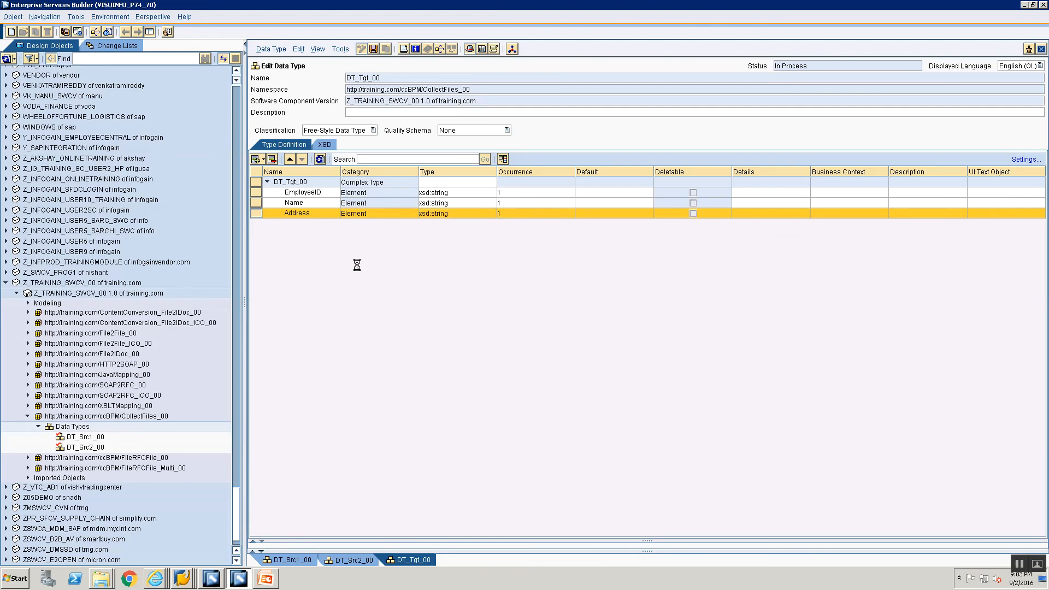
Create a message type named MT_Src1_00 in the ccBPM/CollectFiles_00 namespace, assign data type DT_Src1_00 to it and save.
right_click(82, 427)
click(98, 436)
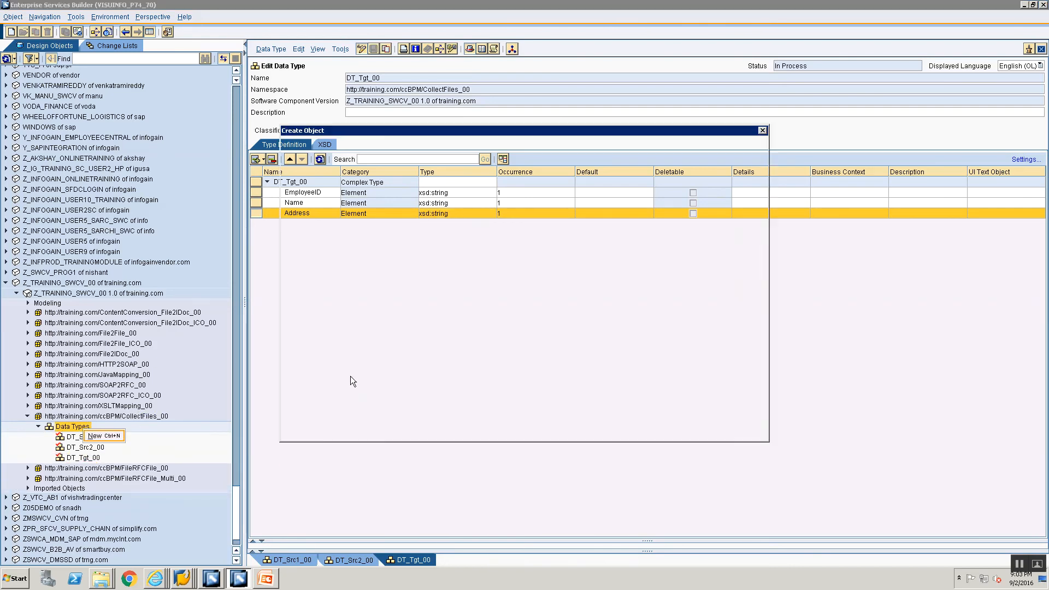
click(346, 182)
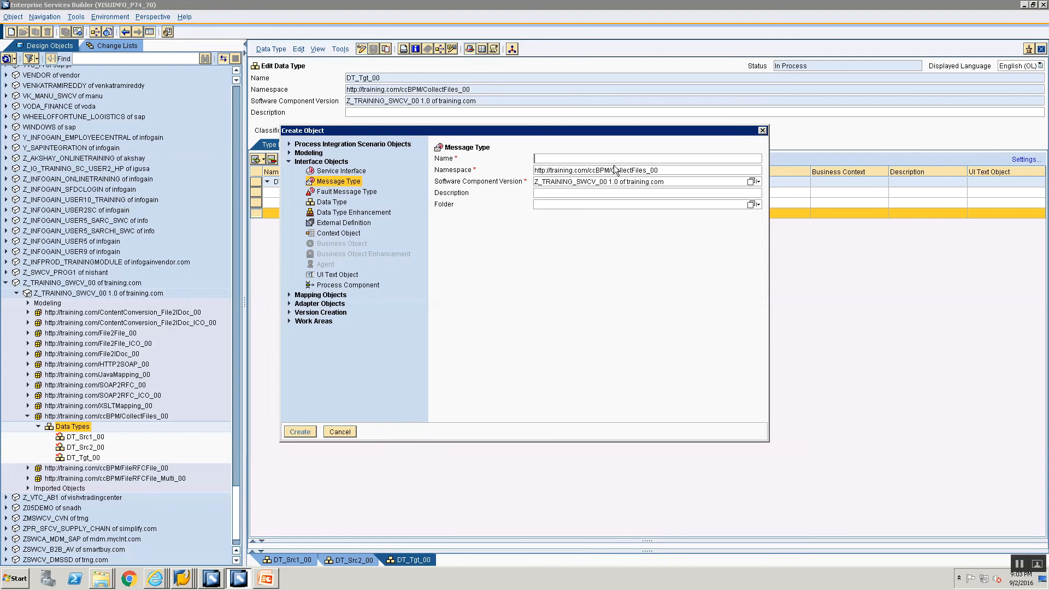
text(MT_Src1_00)
key(Return)
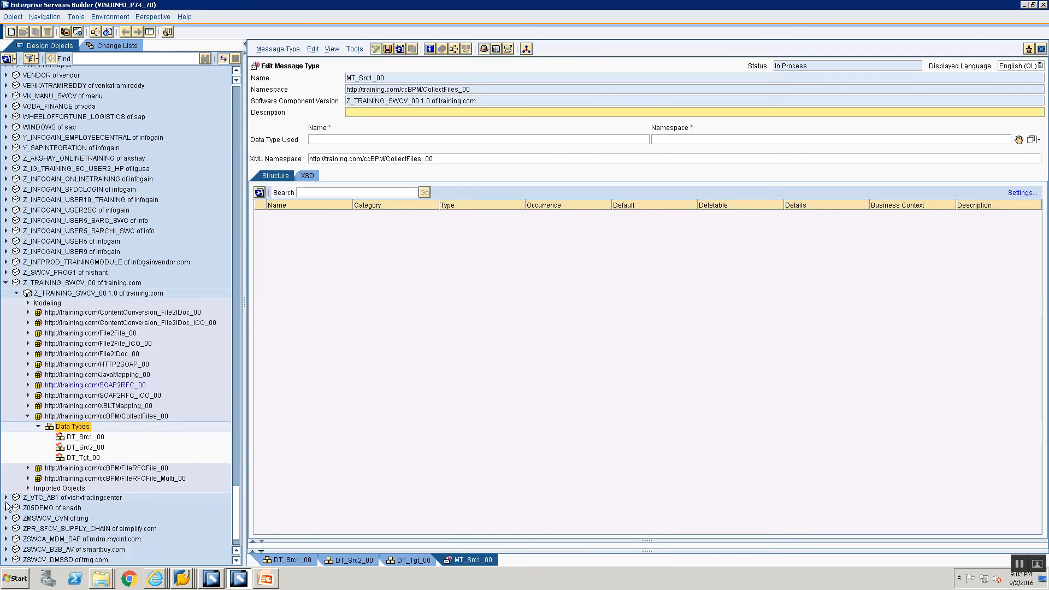
drag(73, 442, 775, 259)
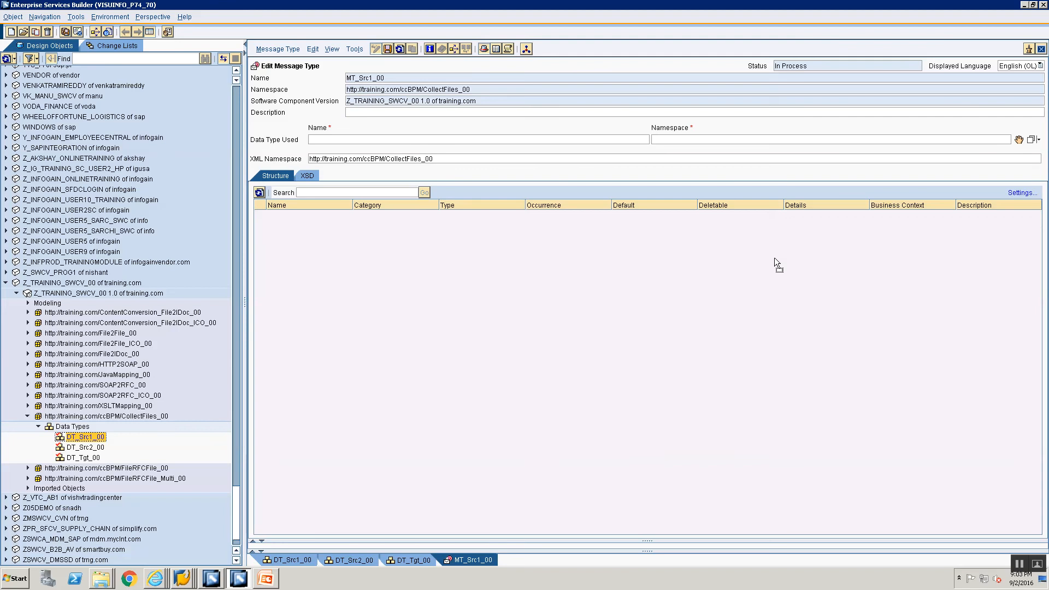
drag(983, 159, 1018, 141)
drag(1017, 144, 1017, 142)
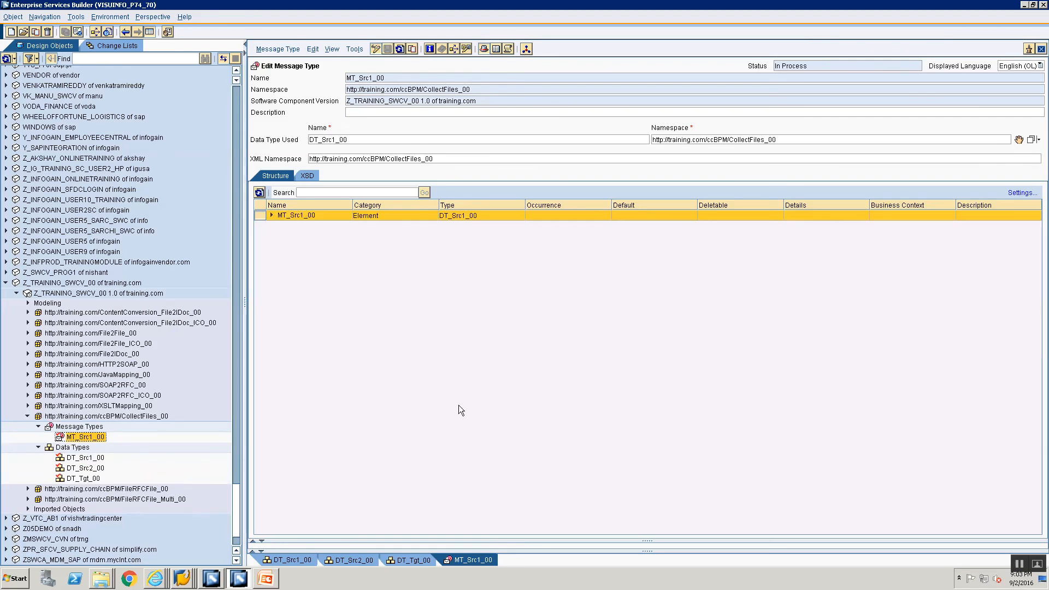
Create a message type named MT_Src2_00 in the same namespace, assign data type DT_Src2_00 to it and save.
click(73, 426)
right_click(90, 431)
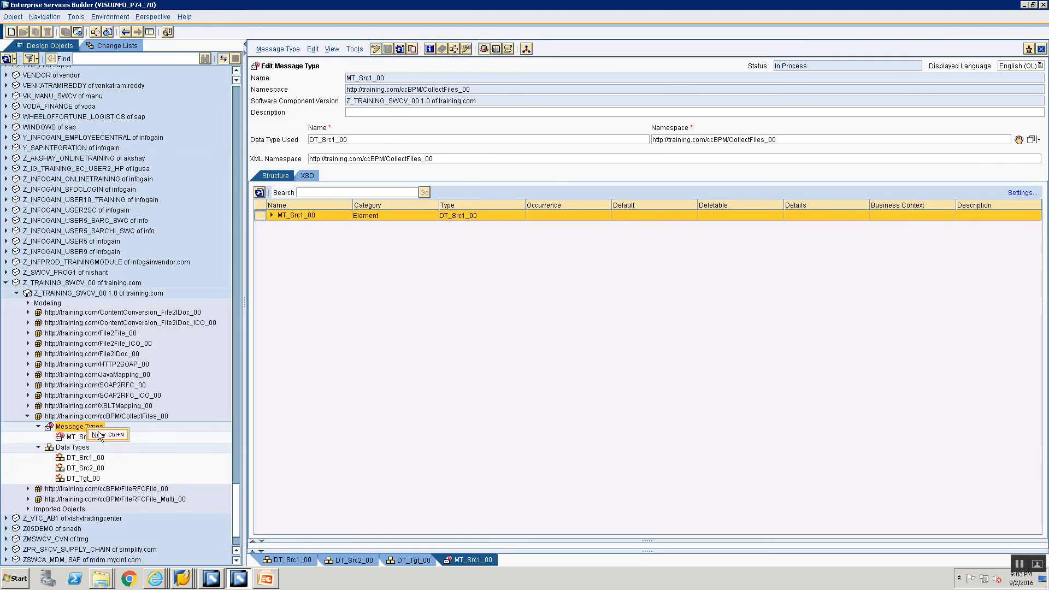
click(106, 435)
text(MT_S)
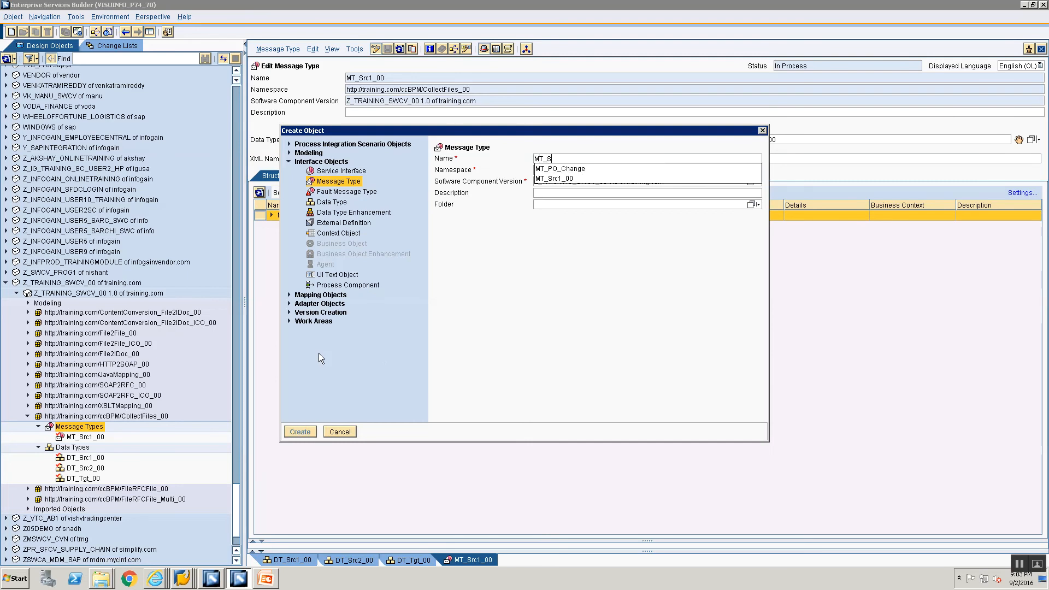
text(rc2_)
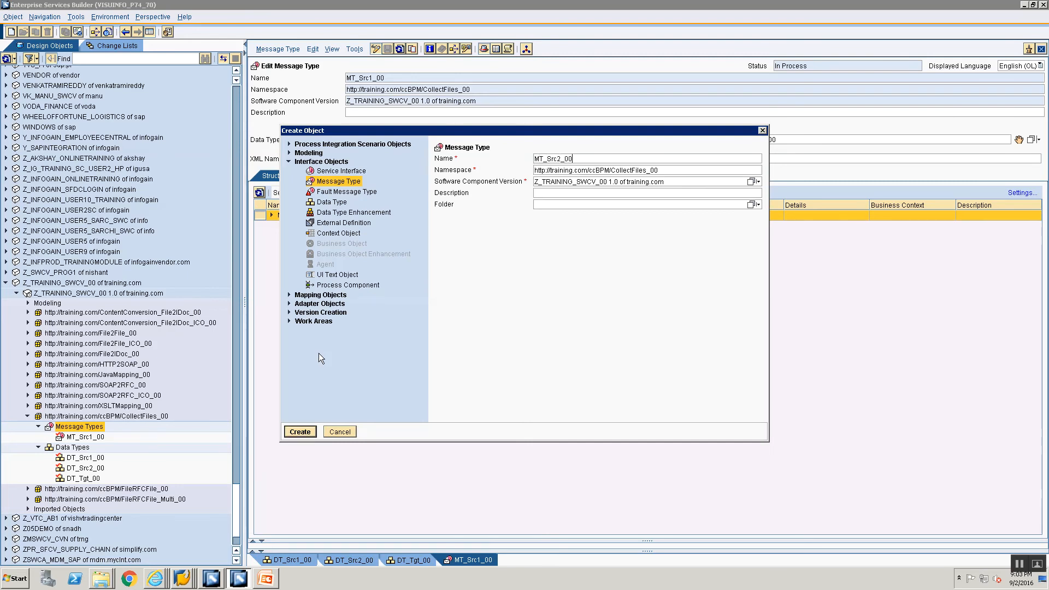
text(00)
key(Return)
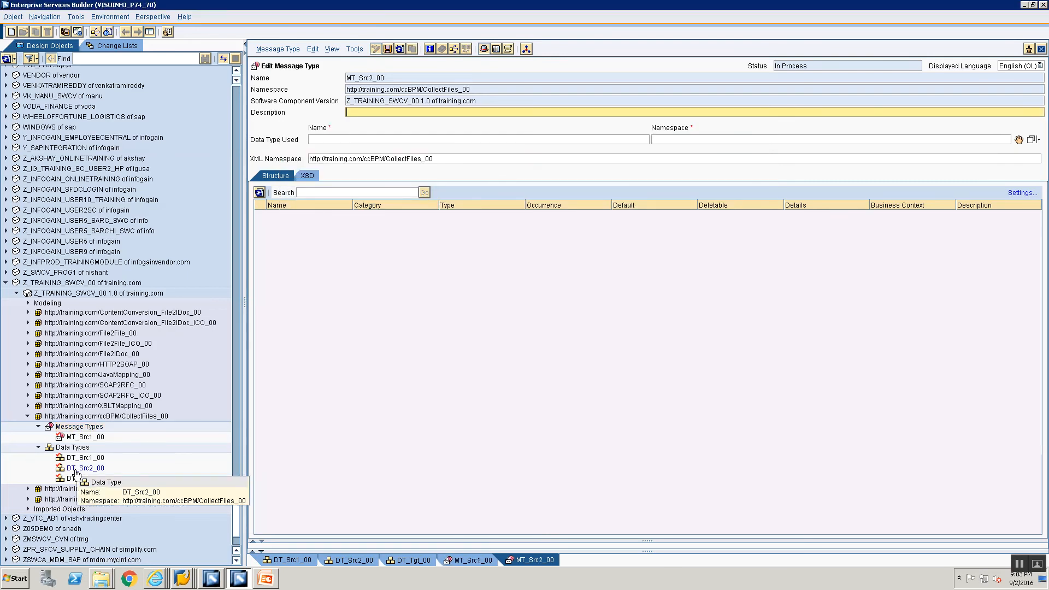
drag(76, 473, 1019, 142)
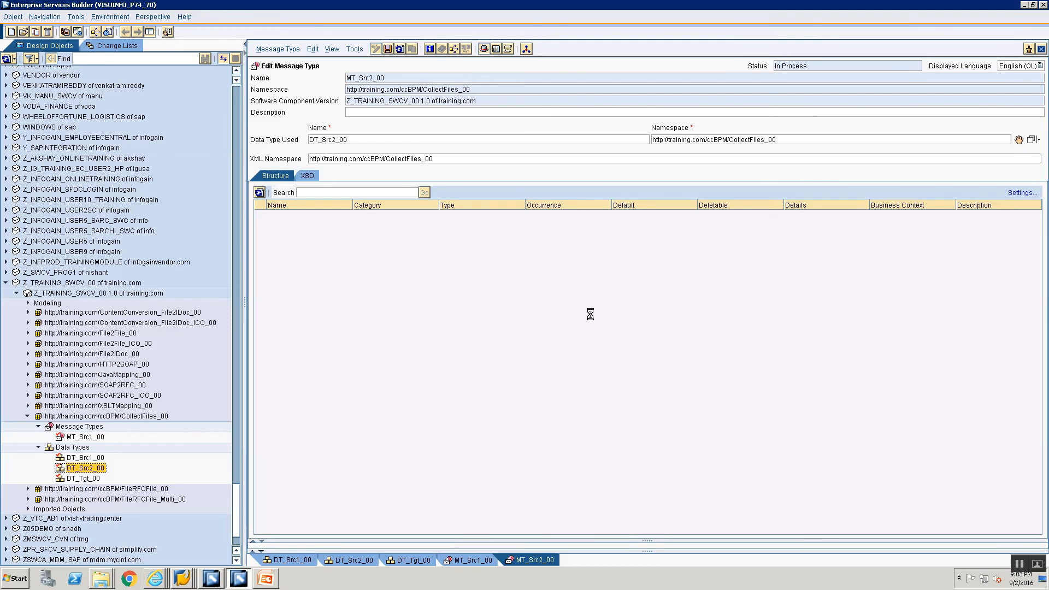
Create a message type named MT_Tgt_00 in the same namespace, assign data type DT_Tgt_00 to it and save.
right_click(79, 426)
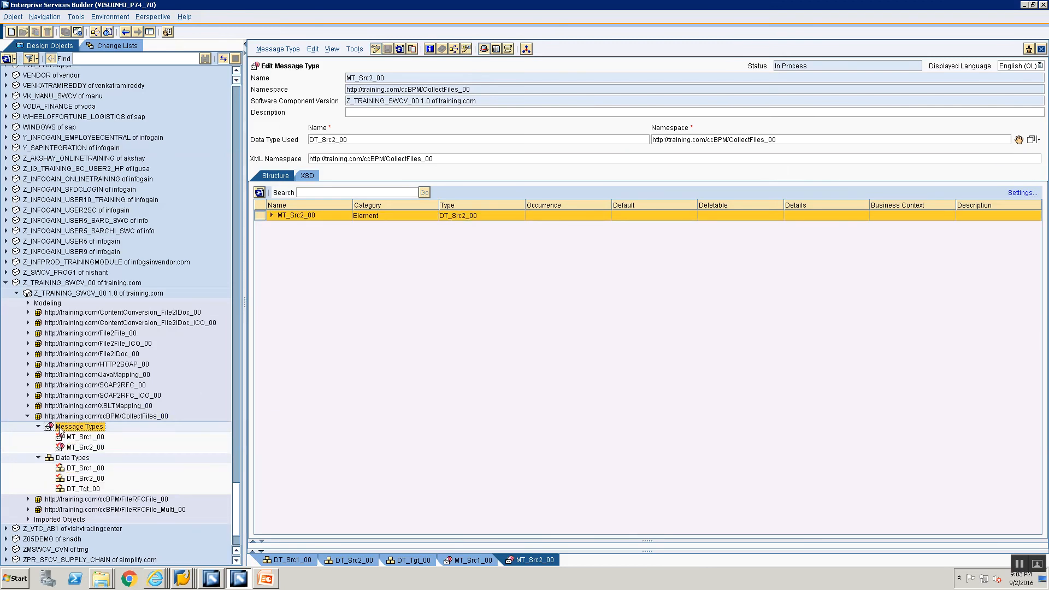
click(77, 434)
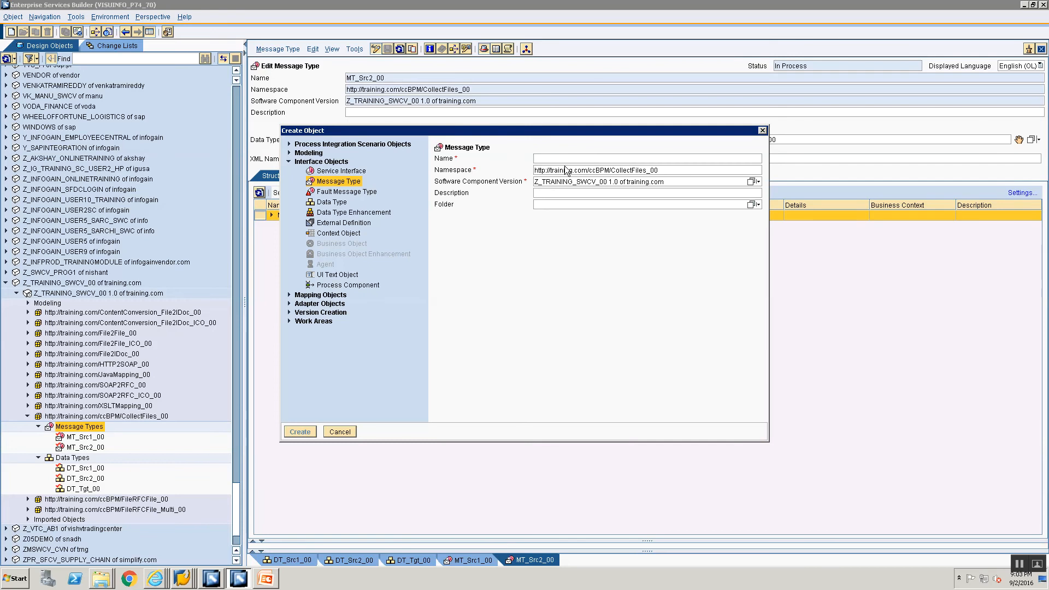
text(MT_)
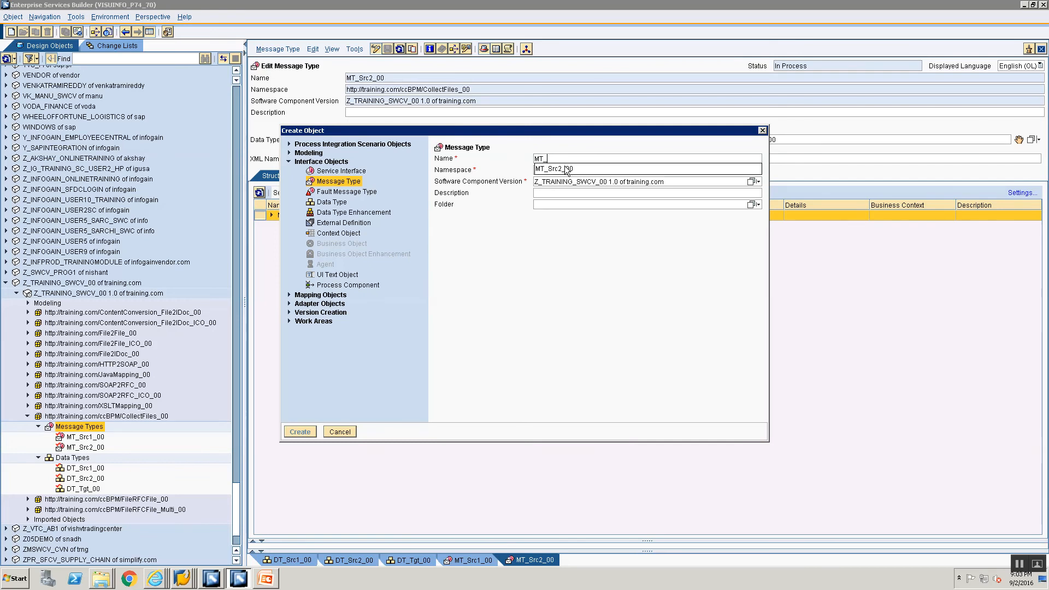
text(SrTgt_00)
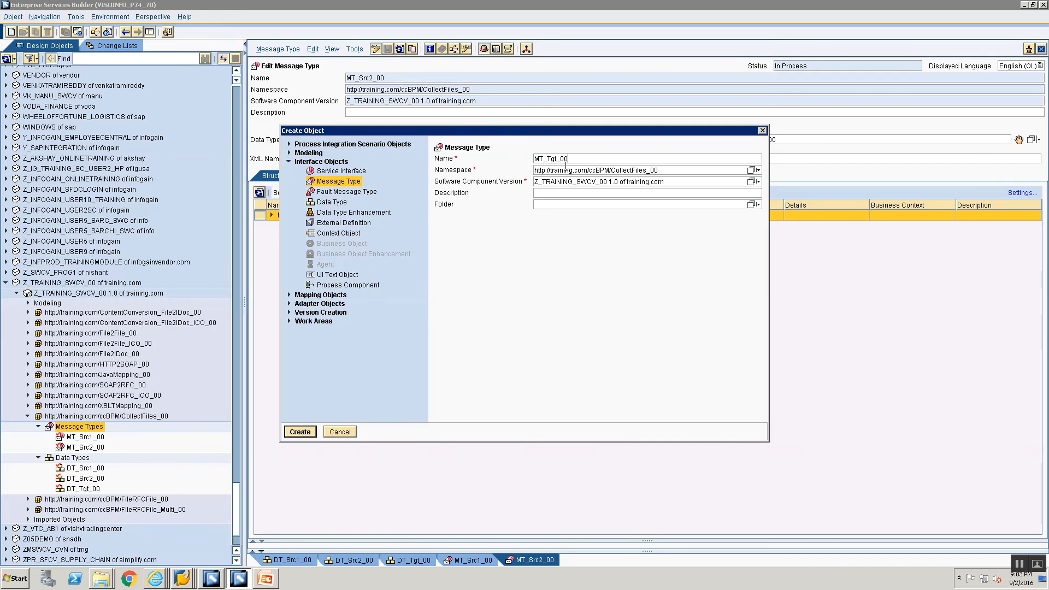
key(Return)
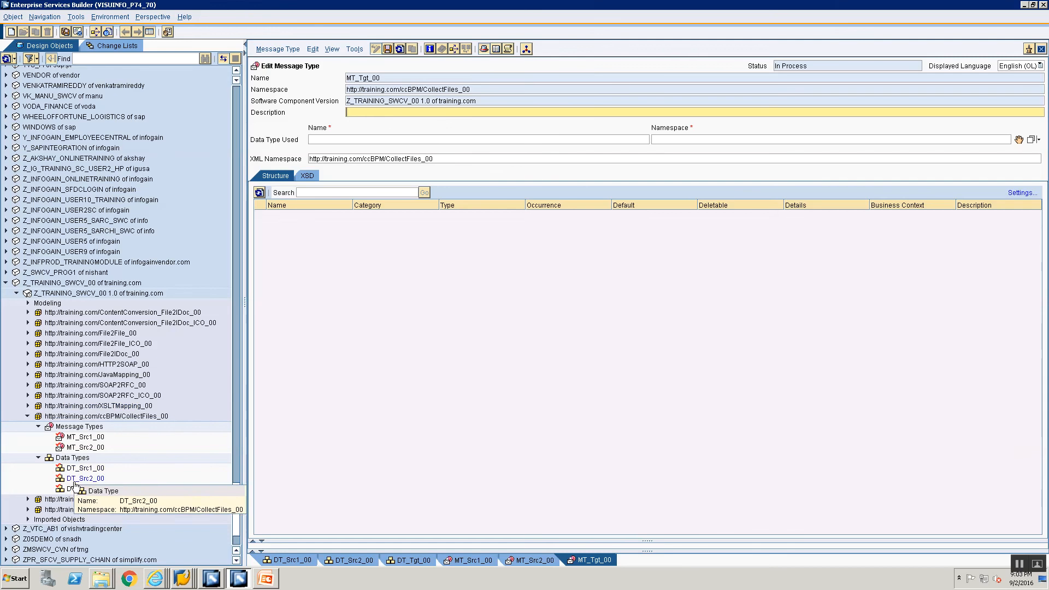
drag(83, 488, 1019, 140)
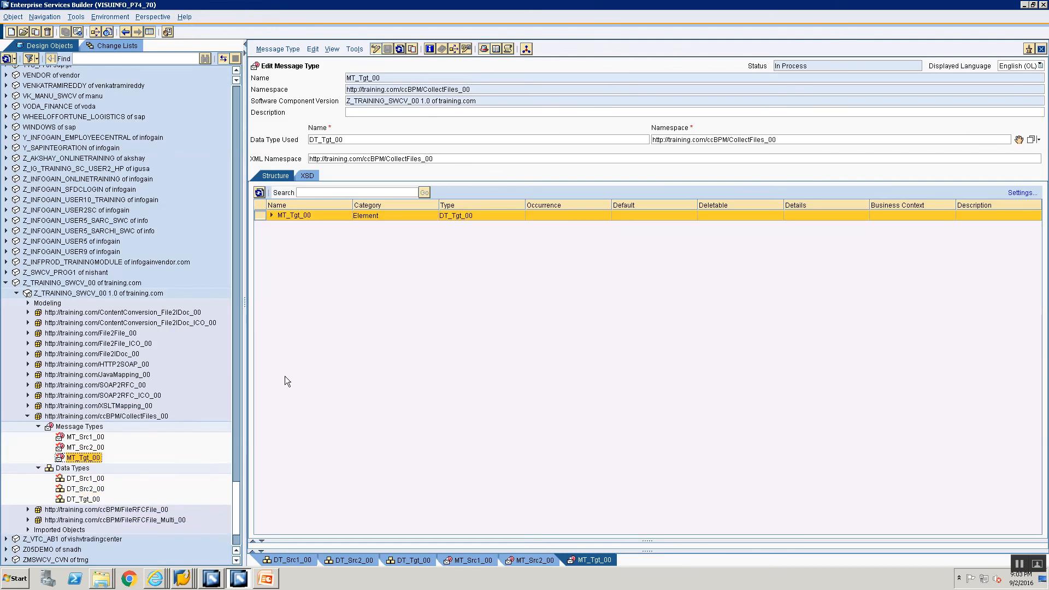
Create a service interface named SIOA_Src1_00 in ccBPM/CollectFiles_00, assign MT_Src1_00 as its request message and save it.
click(64, 428)
right_click(64, 428)
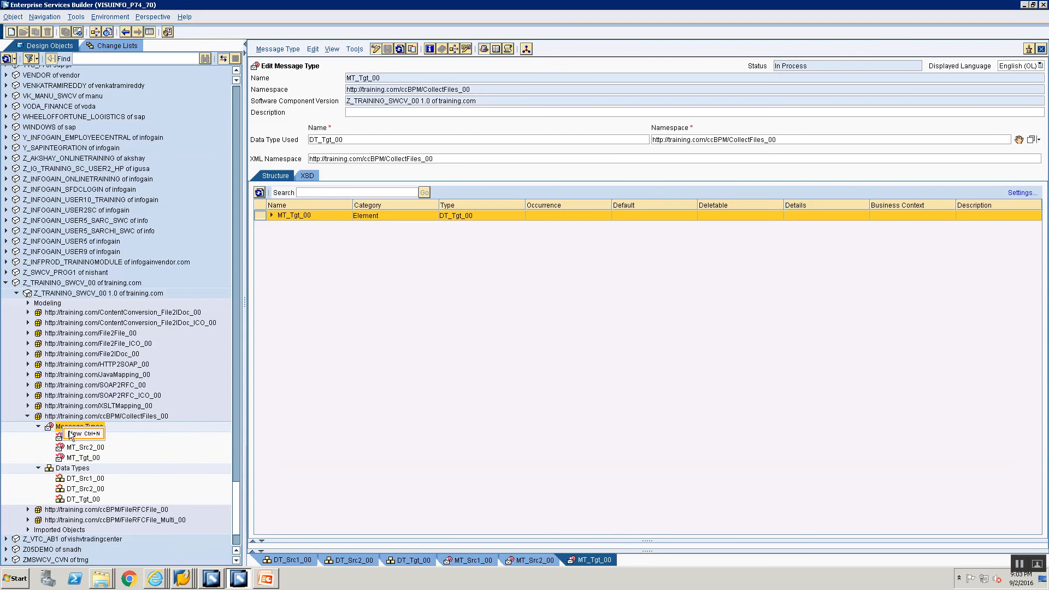
click(73, 436)
click(341, 171)
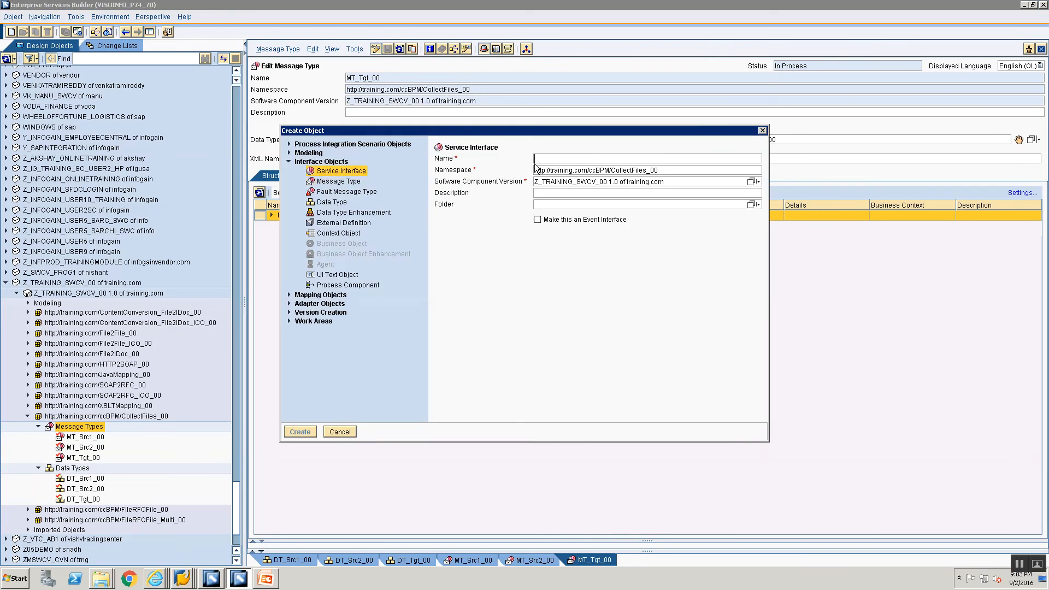
click(545, 157)
text(SIOS)
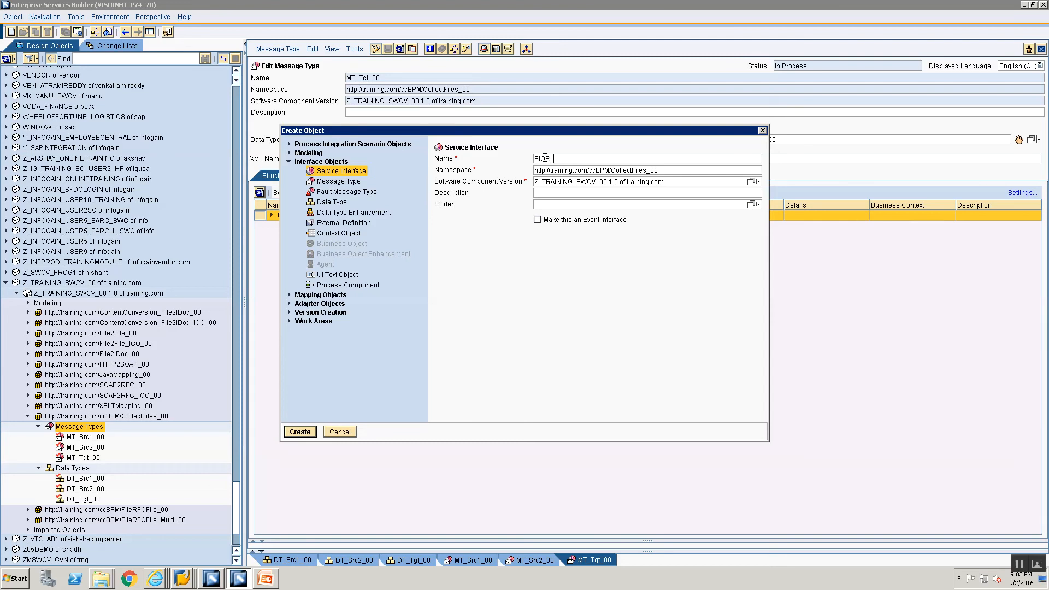
text(_Src1_00)
key(Return)
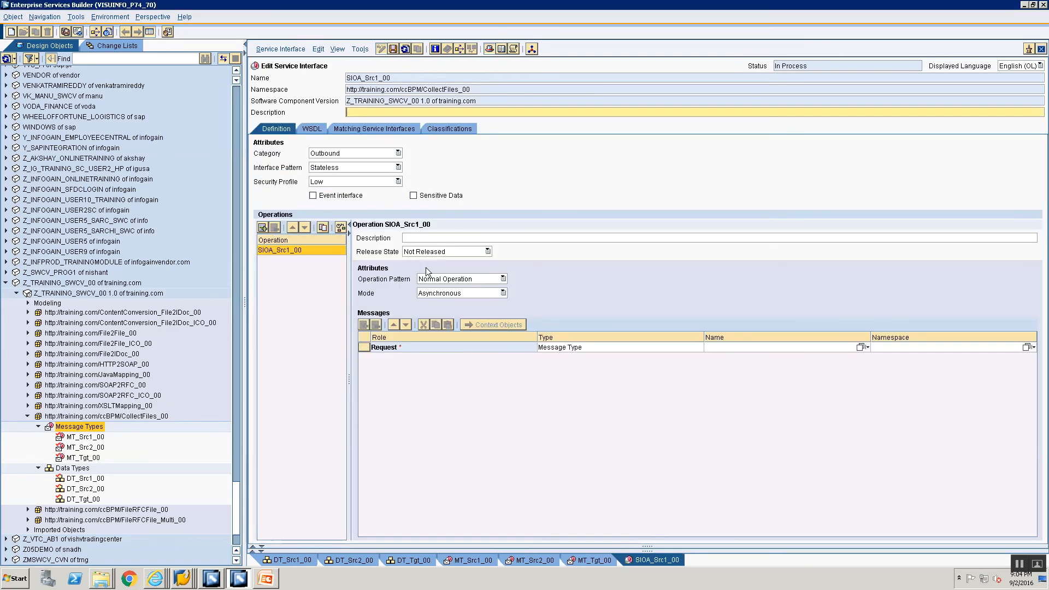
drag(85, 437, 564, 347)
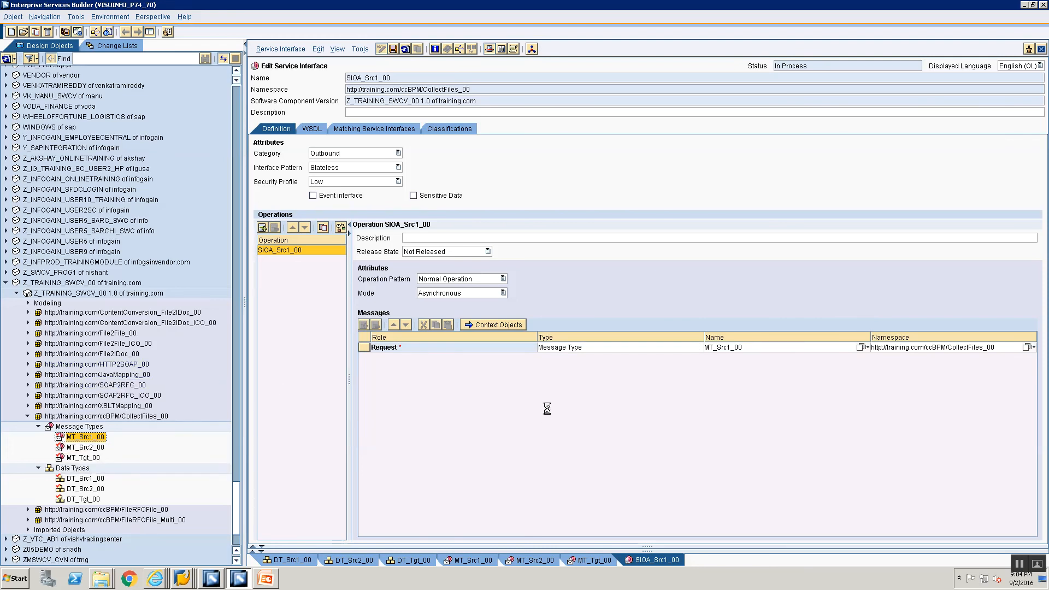
key(ctrl+s)
Create a service interface named SIAA_Src1_00 in the ccBPM/CollectFiles_00 namespace.
click(84, 428)
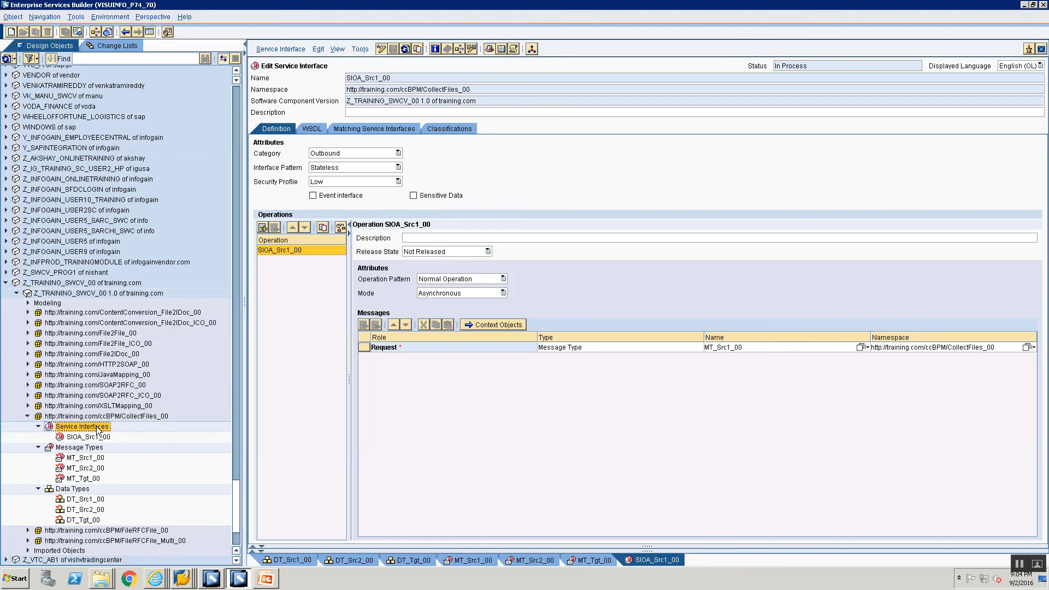
right_click(98, 429)
click(103, 432)
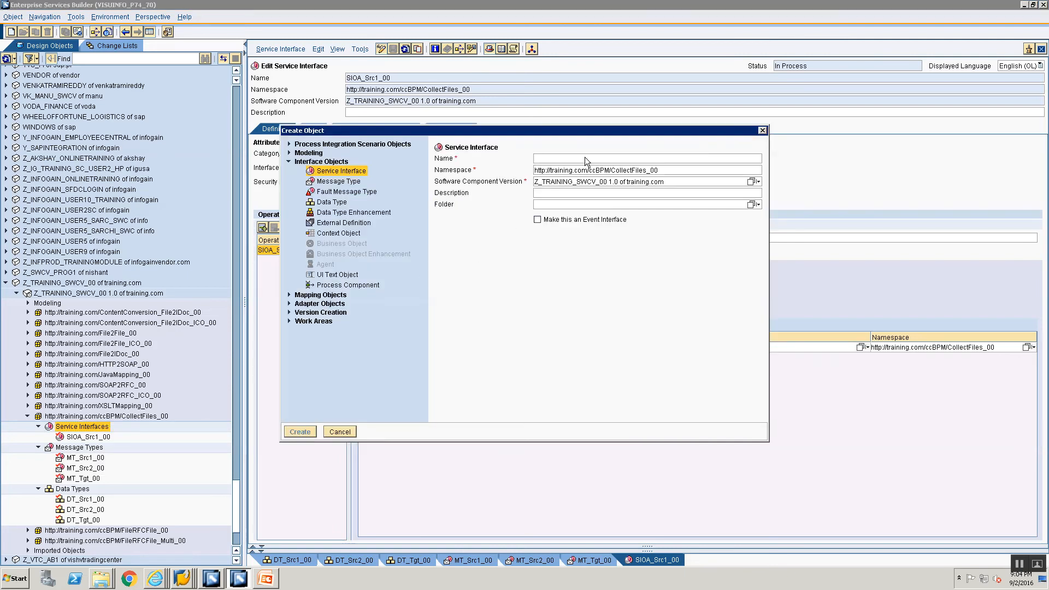
text(SIOA)
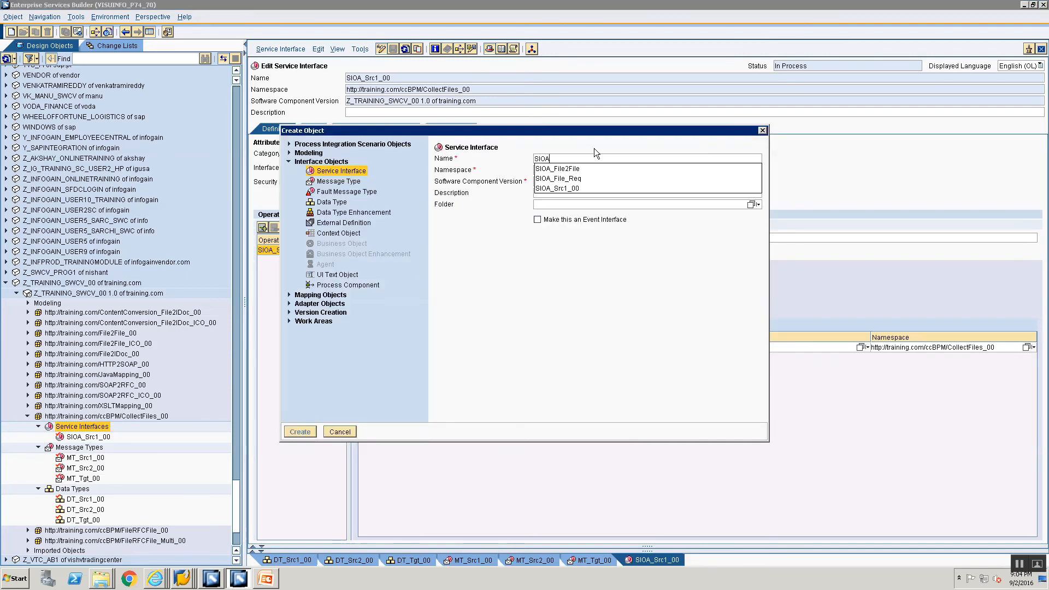
text(_)
key(BackSpace)
key(BackSpace)
key(BackSpace)
text(AA_)
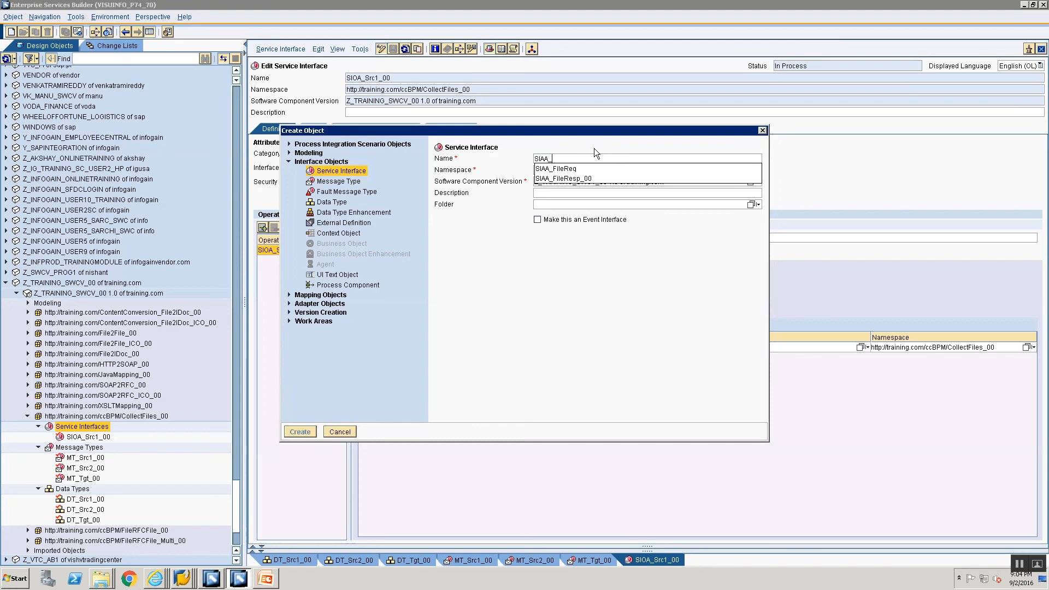
text(Src1_00)
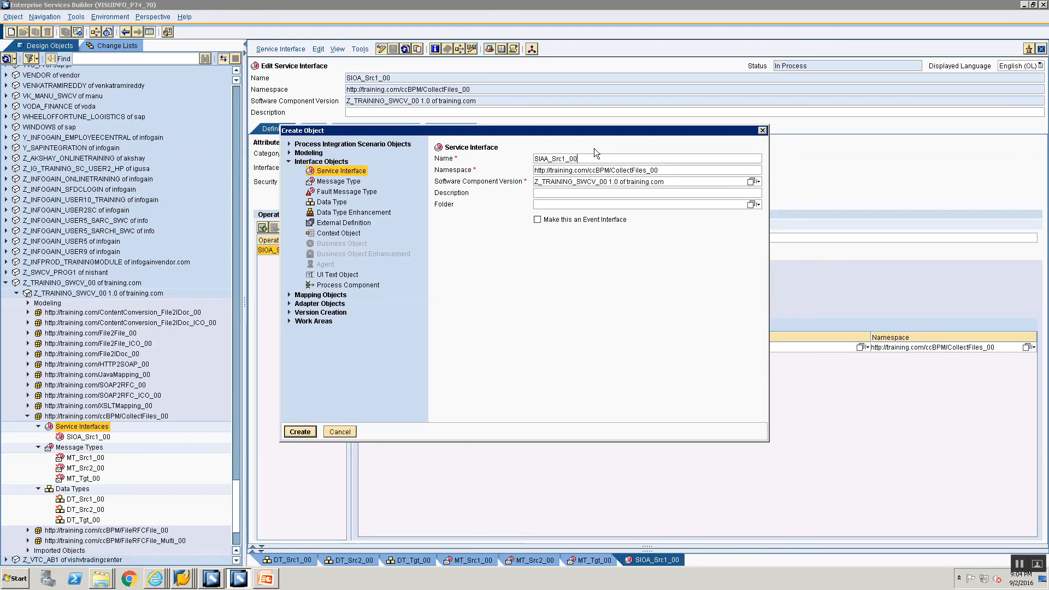
key(Return)
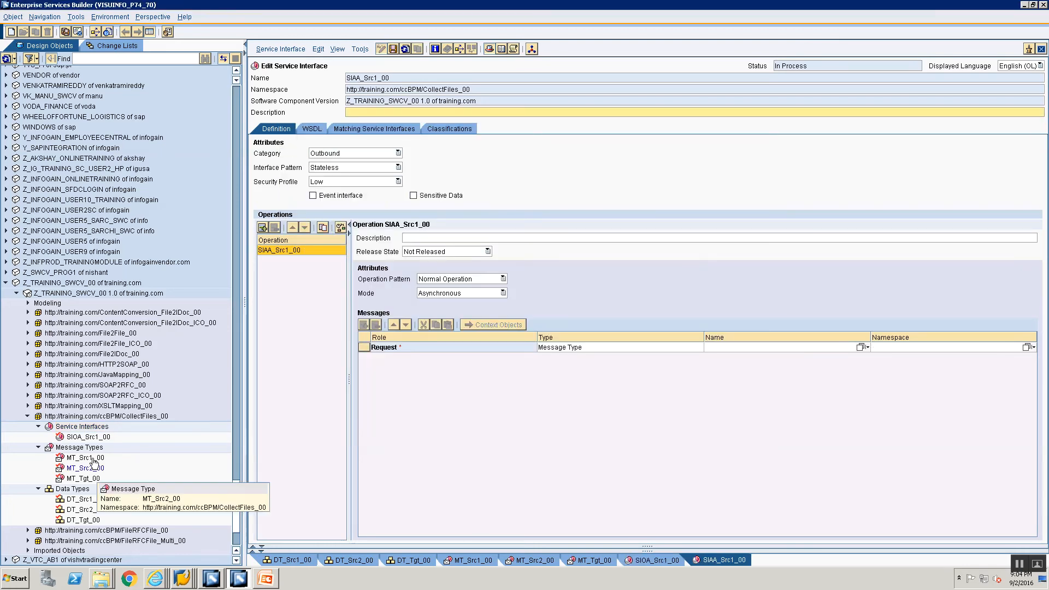
Set the category of service interface SIAA_Src1_00 to Abstract.
drag(84, 457, 595, 346)
drag(405, 350, 418, 350)
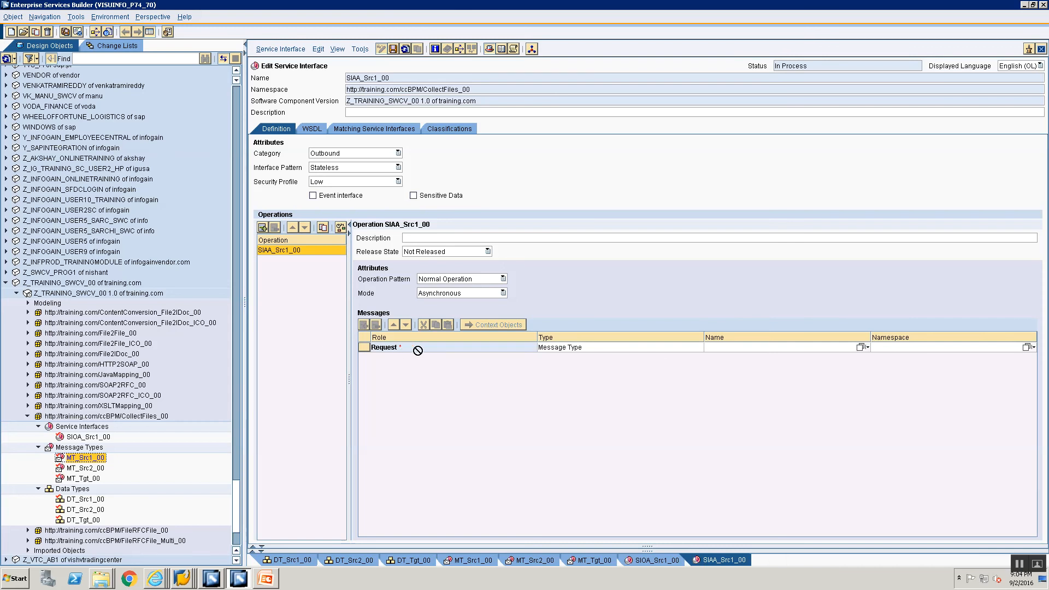
click(349, 154)
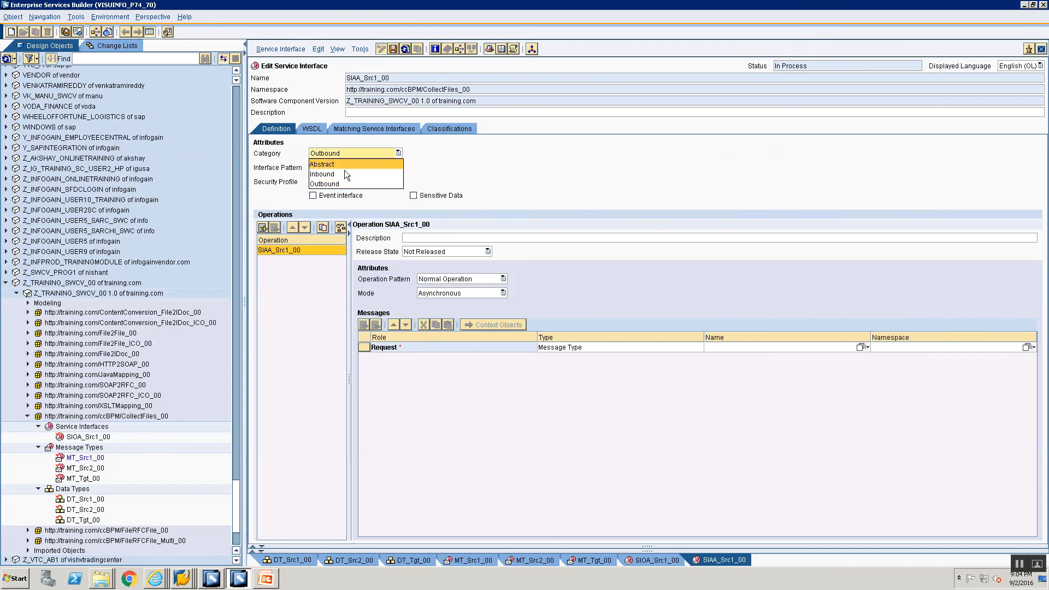
click(342, 165)
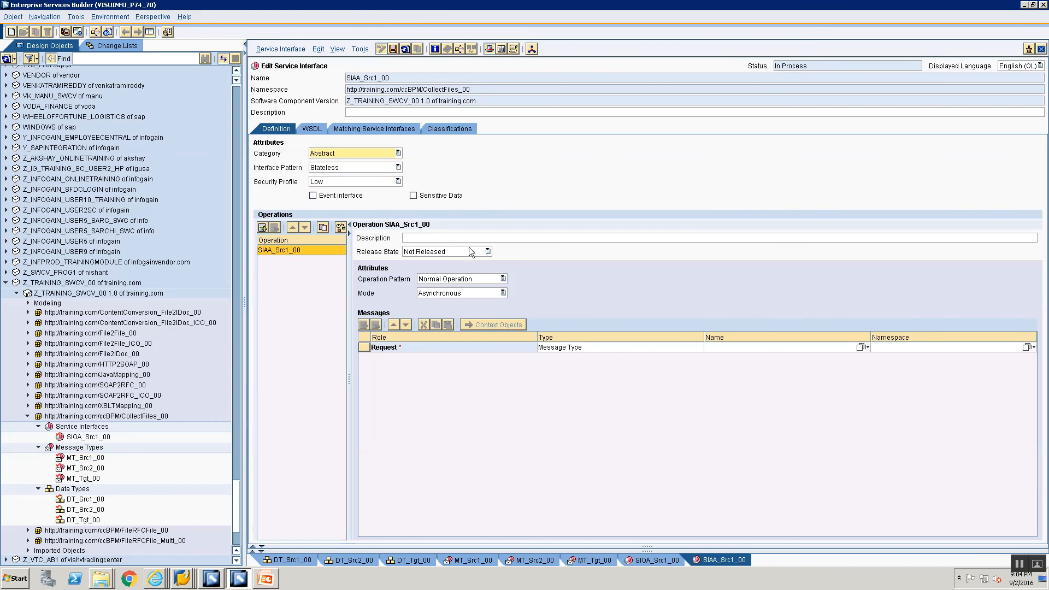
Assign MT_Src1_00 as the request message of service interface SIAA_Src1_00 and save it.
drag(85, 458, 562, 345)
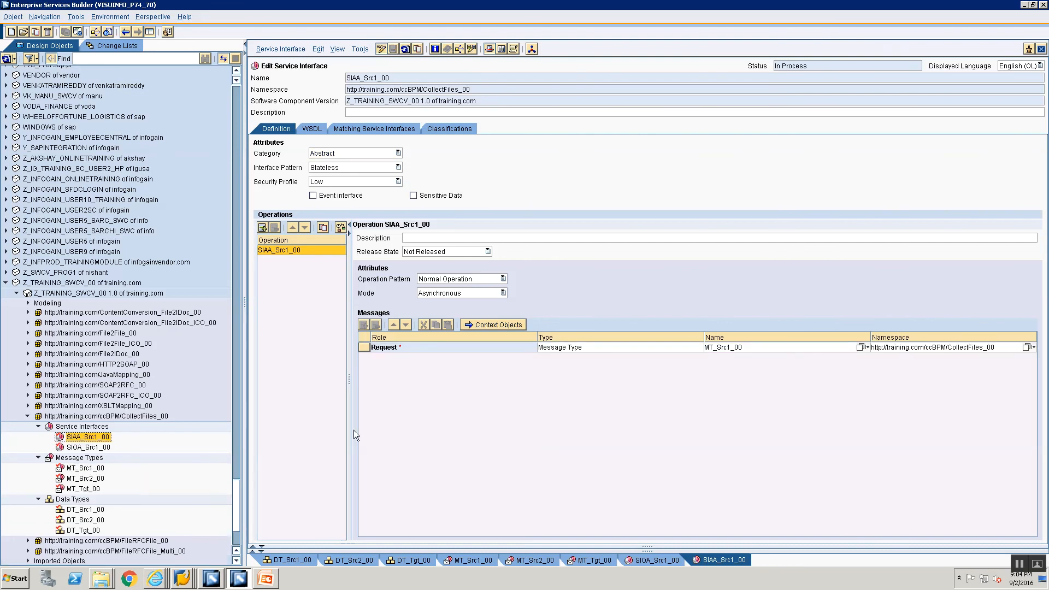
Create a service interface named SIOA_Src2_00 in ccBPM/CollectFiles_00, assign MT_Src1_00 as its request message and save it.
right_click(86, 428)
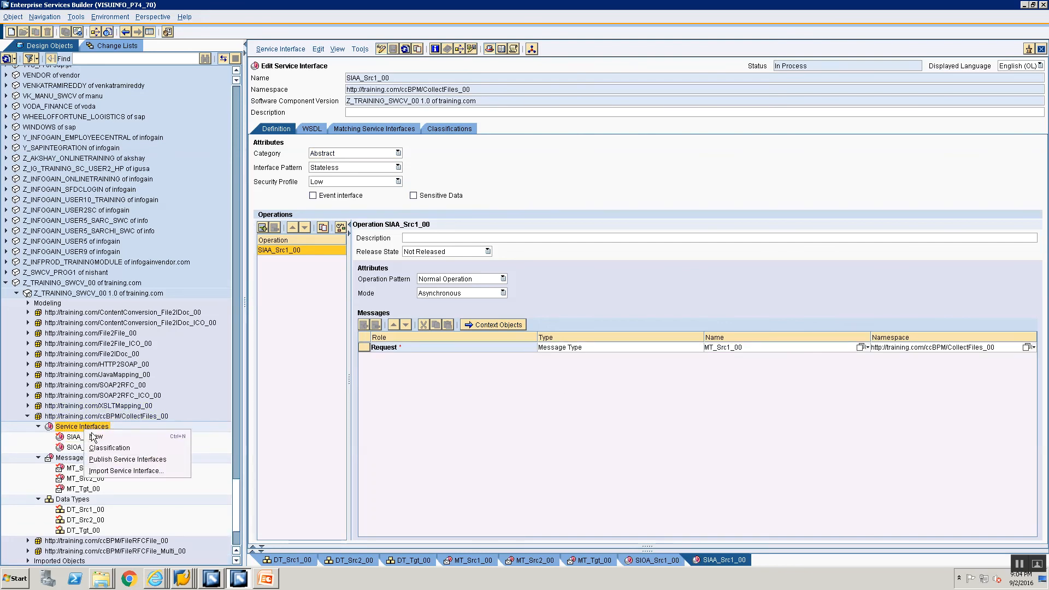
click(95, 436)
click(567, 160)
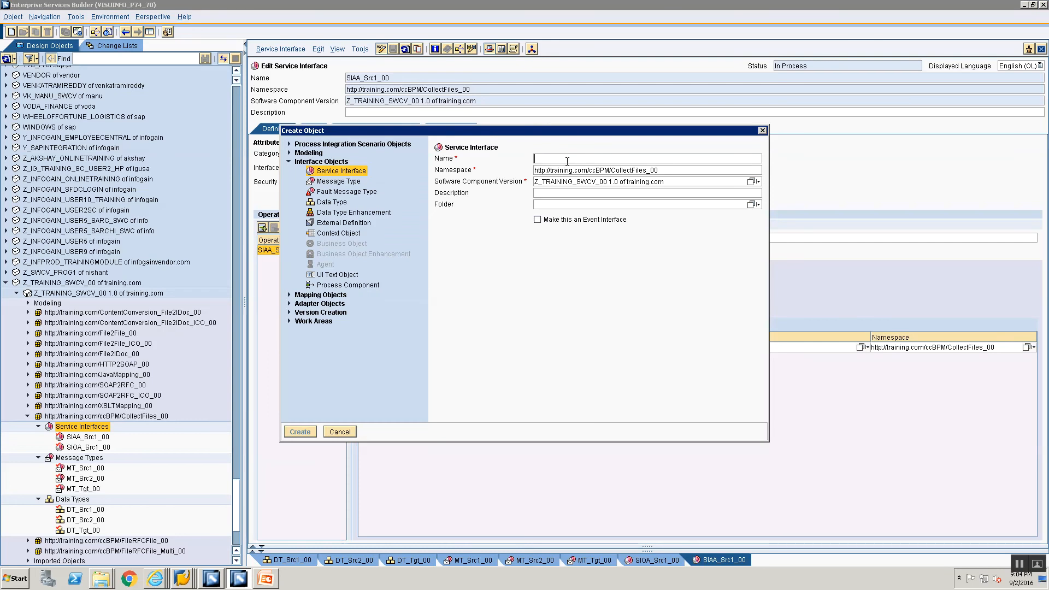
text(SIOA_)
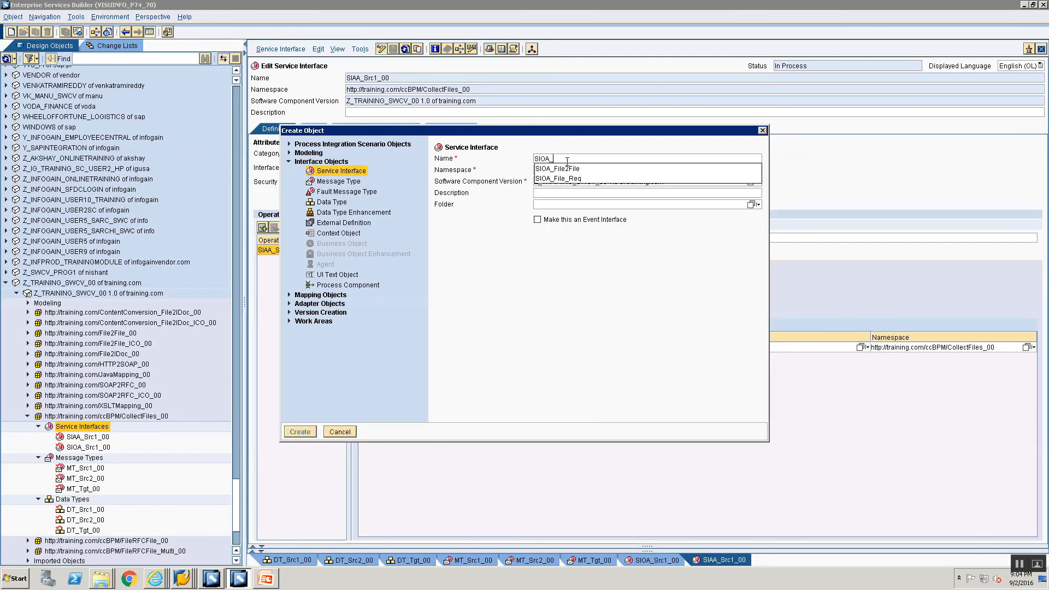
text(Src2)
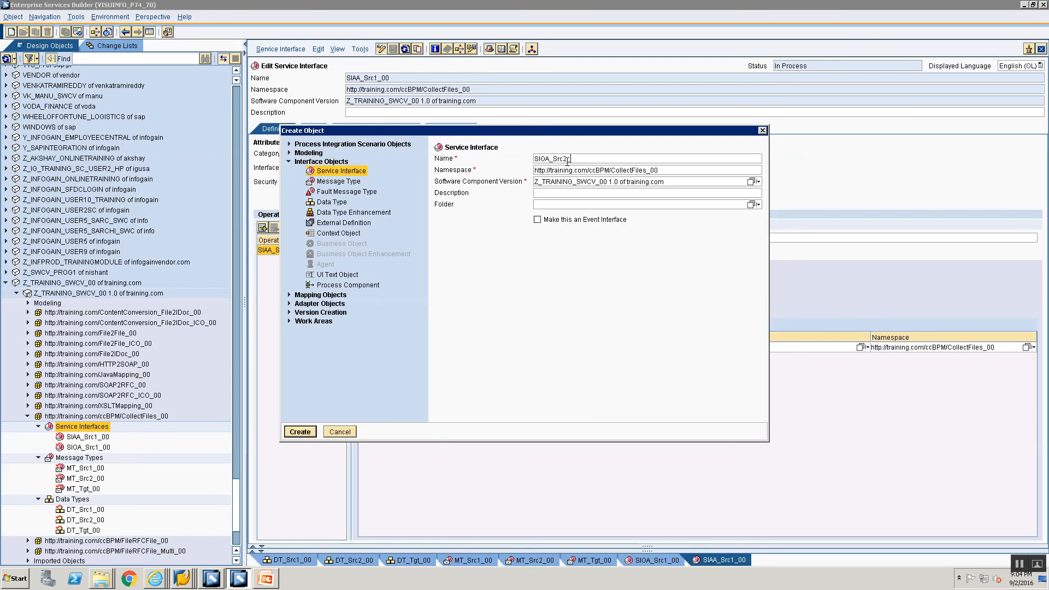
text(_00)
key(Return)
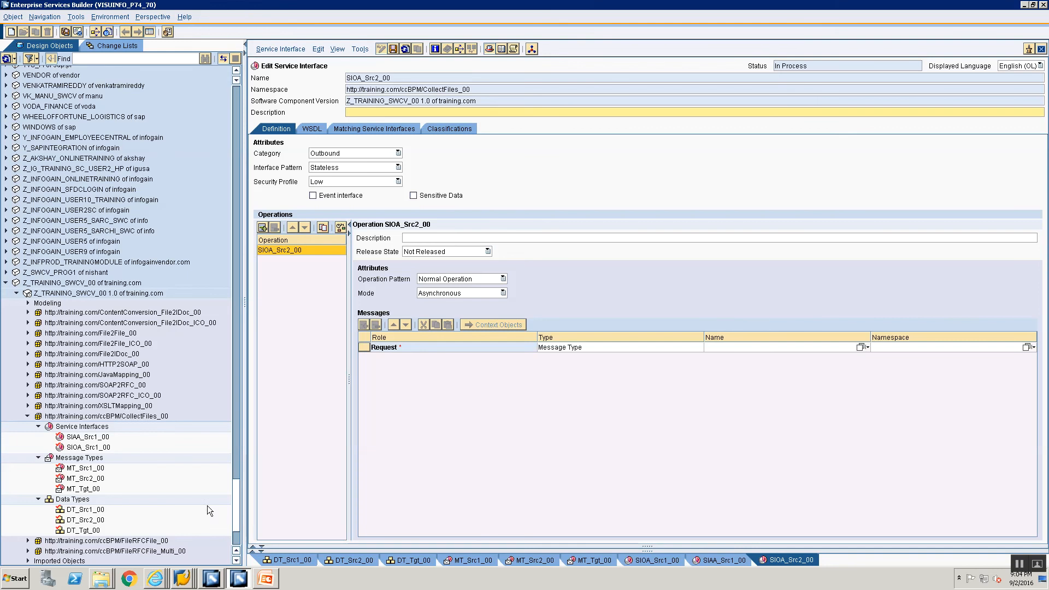
drag(85, 468, 671, 345)
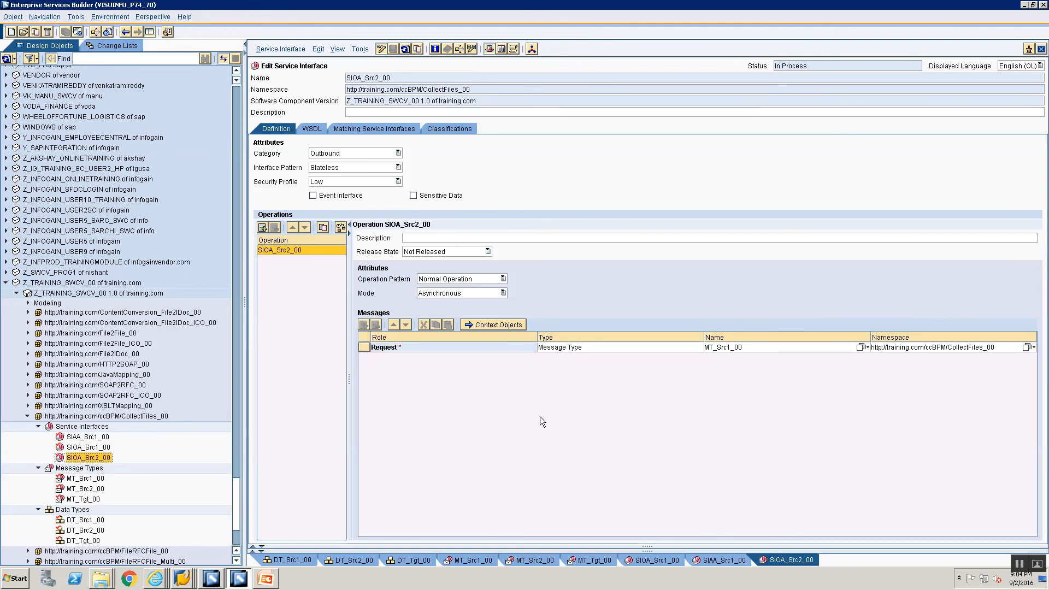
Create a service interface named SIAA_Src2_00 in ccBPM/CollectFiles_00, assign MT_Src2_00 as its request message and save it.
click(91, 427)
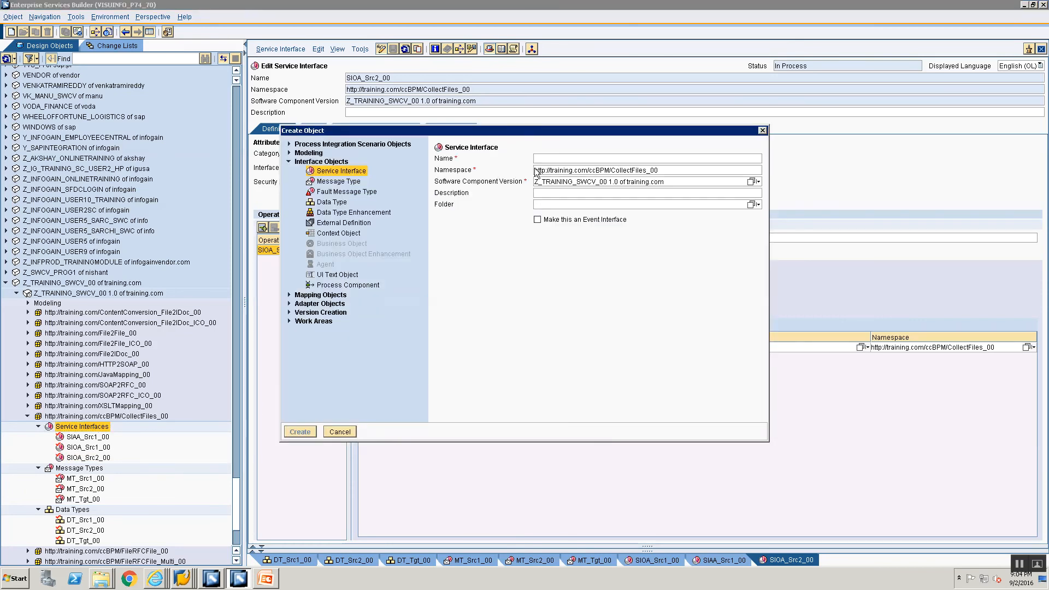
text(SIAA_Src2_00)
key(Return)
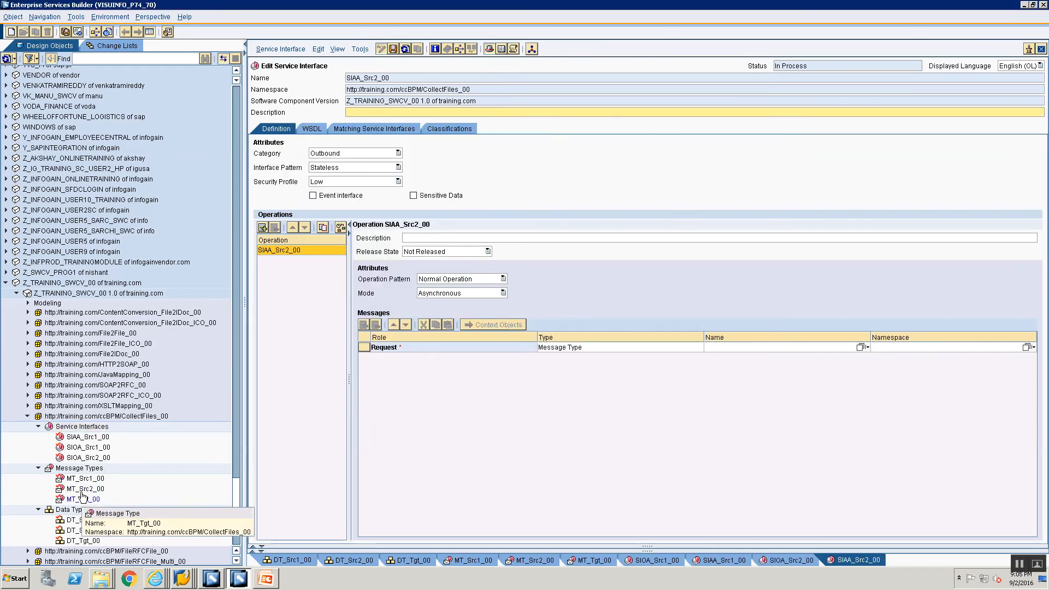
drag(86, 490, 703, 343)
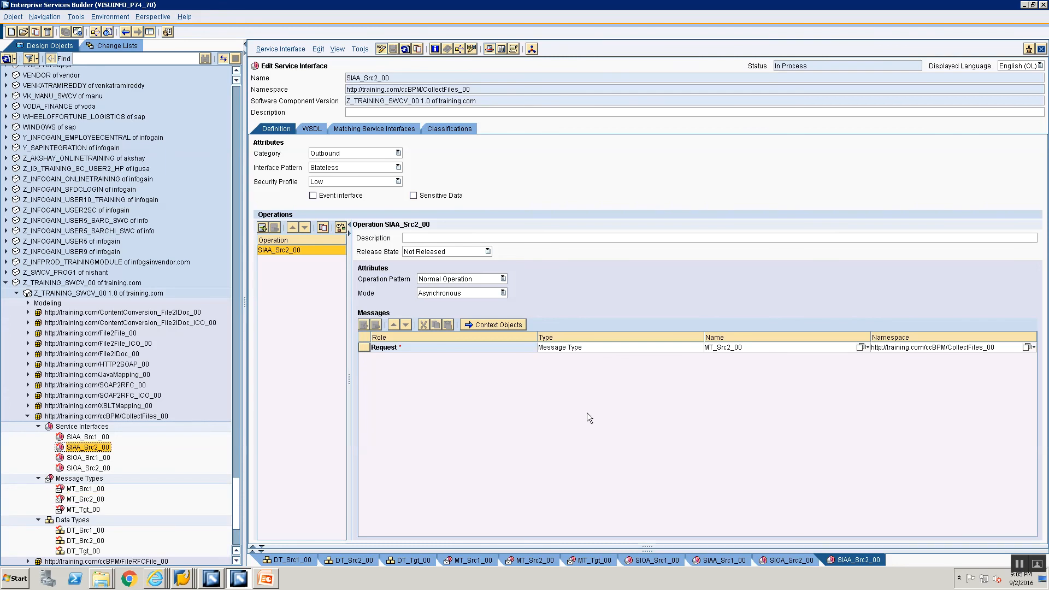
Create a service interface named SIAA_Tgt_00 in ccBPM/CollectFiles_00, assign MT_Tgt_00 as its request message and save it.
click(88, 428)
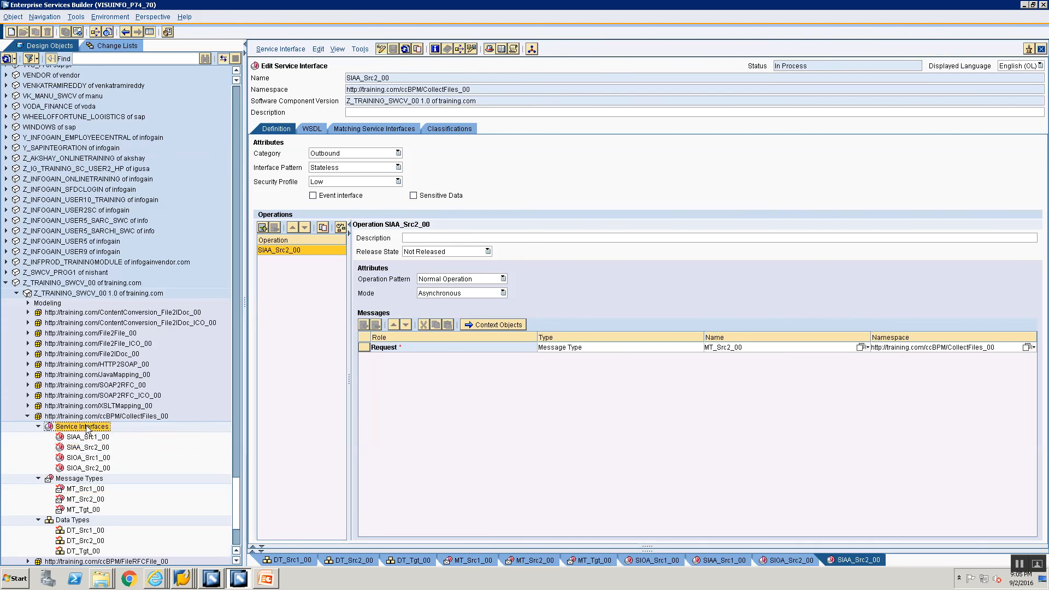
right_click(87, 428)
click(101, 436)
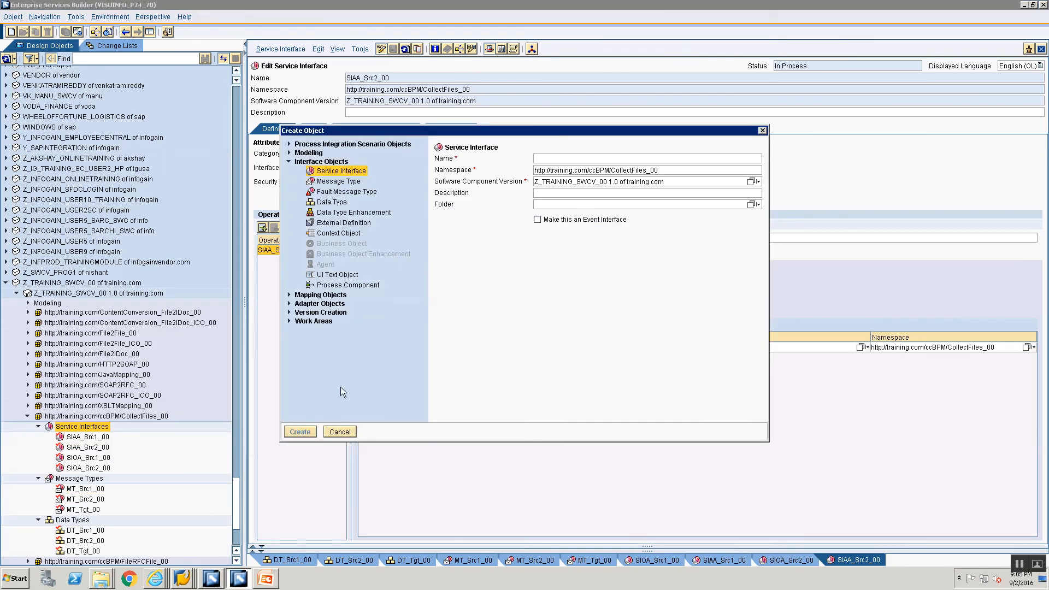
text(SI)
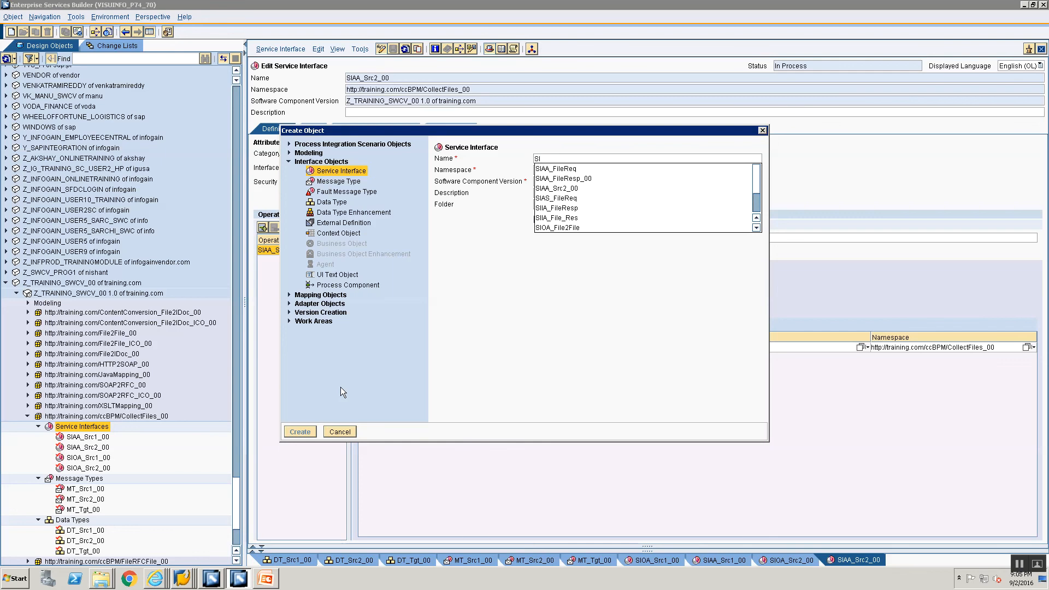
text(AA)
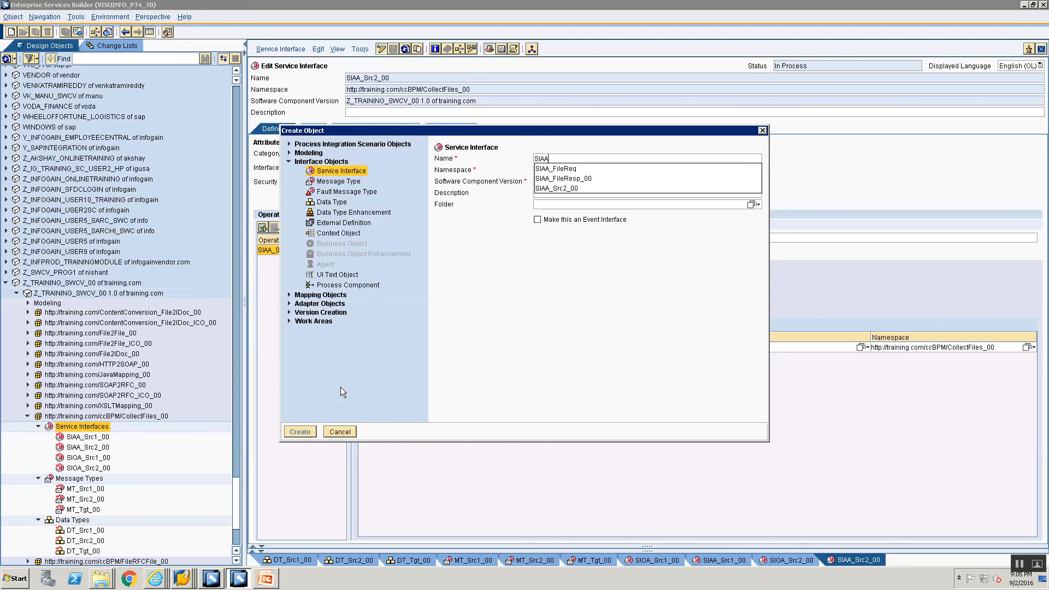
text(_Tgt_00)
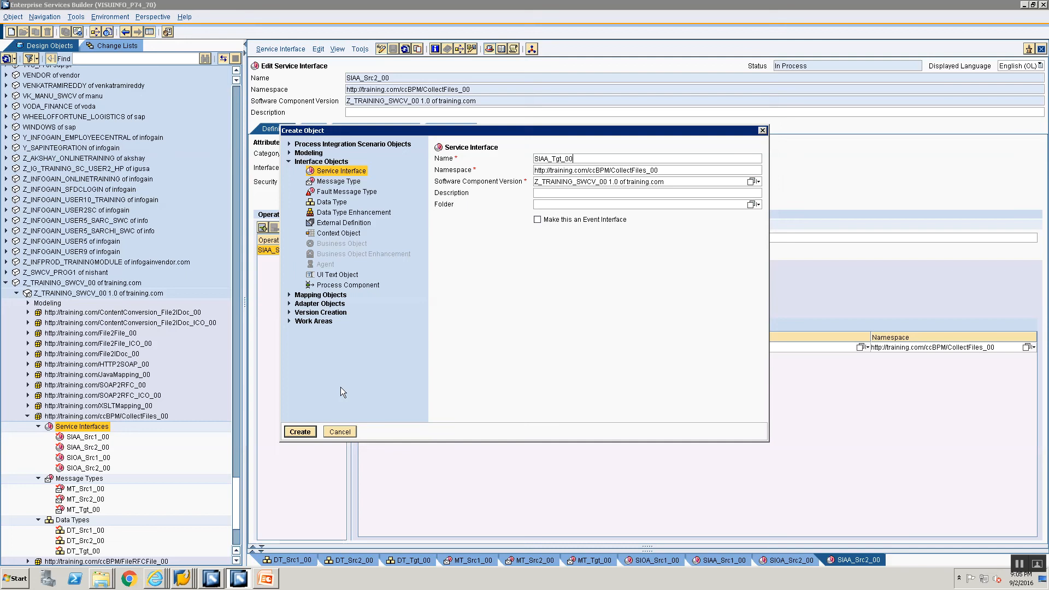
key(Return)
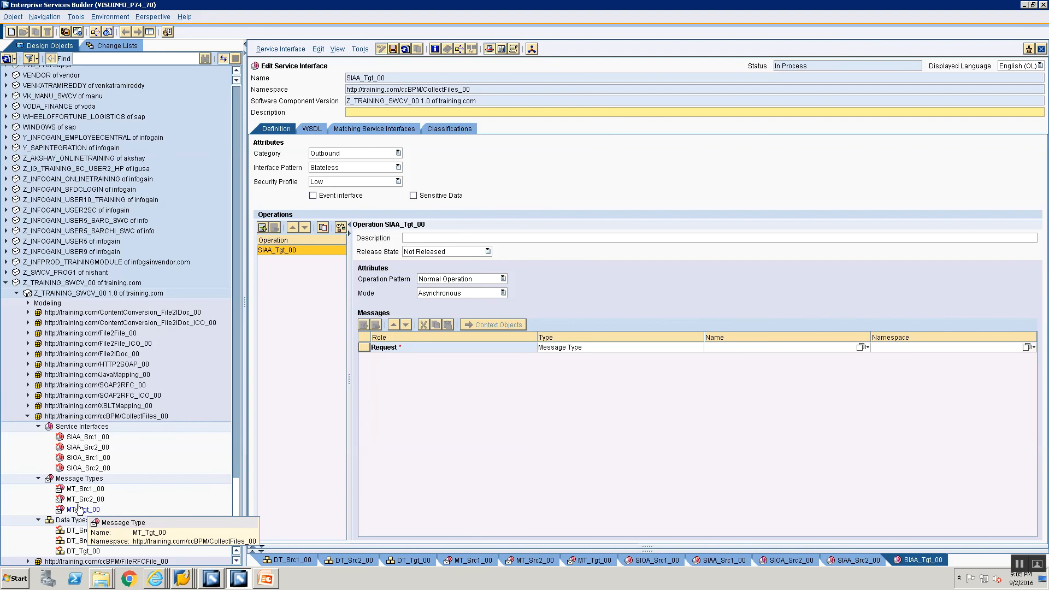
drag(82, 509, 839, 344)
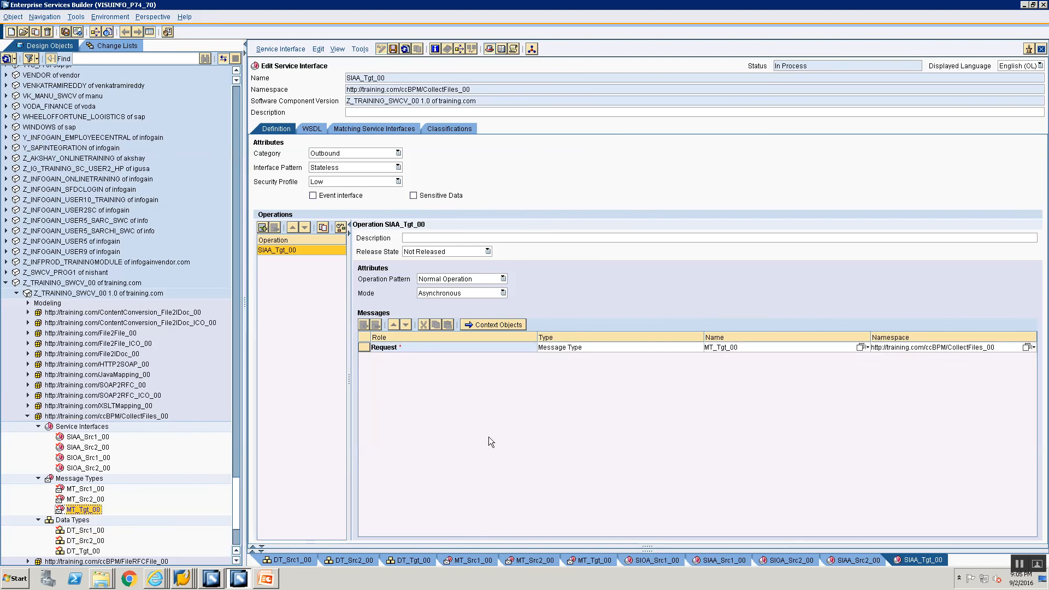
Create a service interface named SIIA_Tgt_00 in the ccBPM/CollectFiles_00 namespace.
click(105, 428)
right_click(105, 427)
click(115, 435)
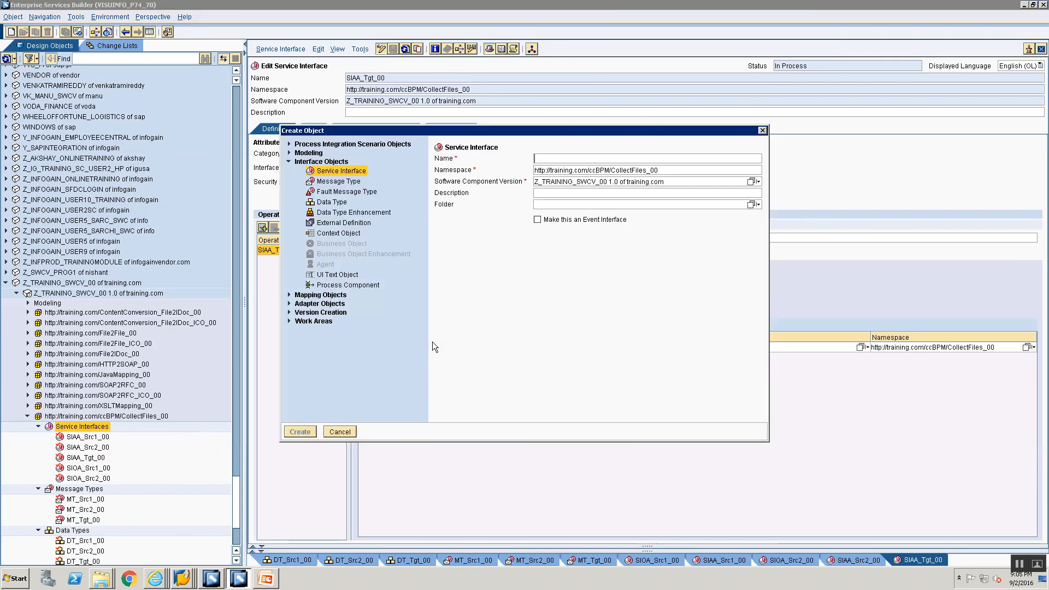
text(SIAA)
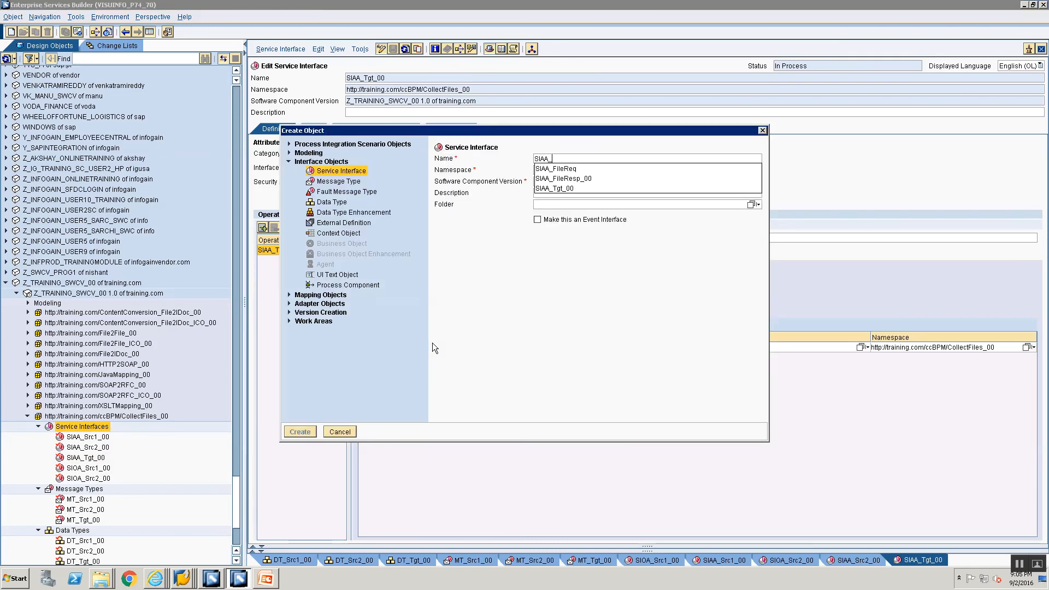
text(_)
key(BackSpace)
key(BackSpace)
key(BackSpace)
text(IA)
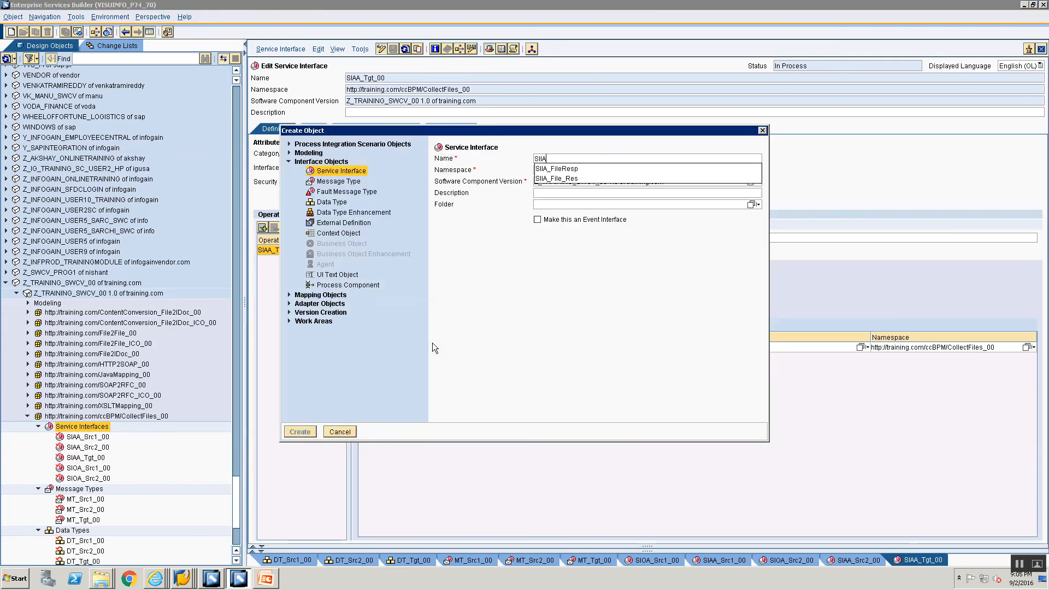
text(_Tgt_00)
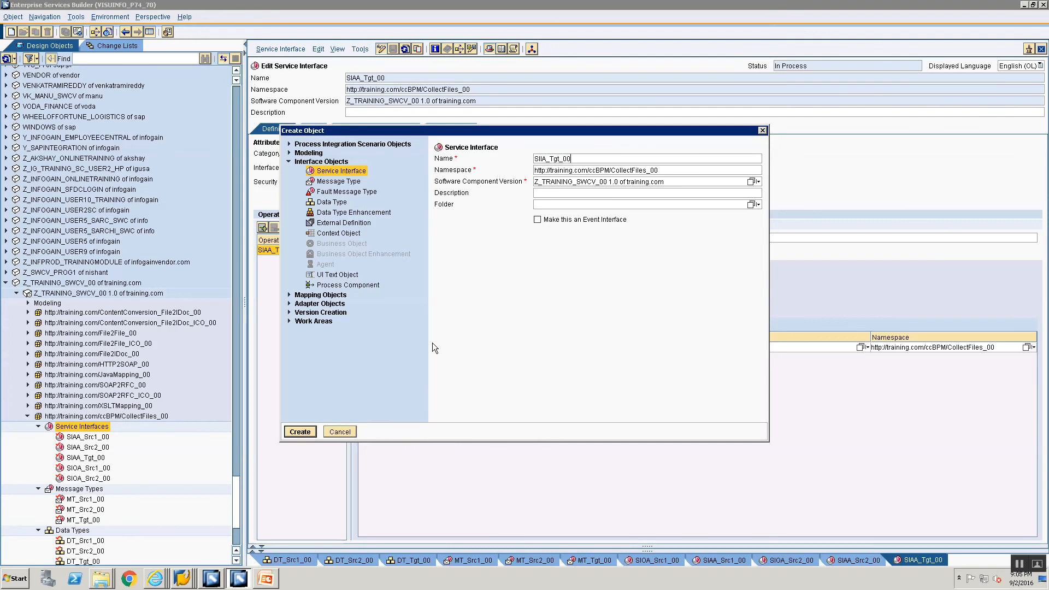
key(Return)
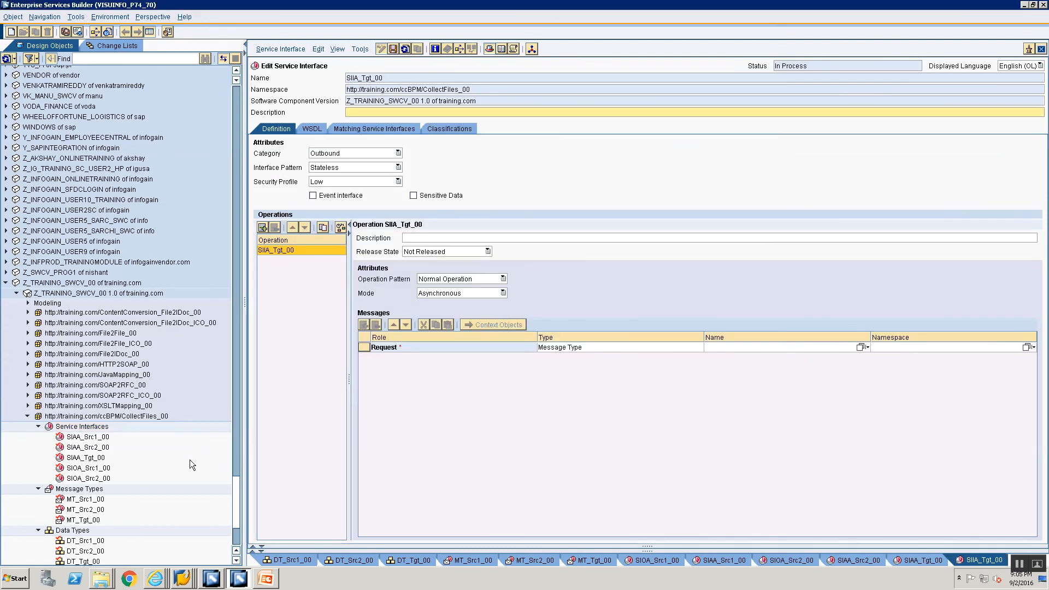
Set the category of SIIA_Tgt_00 to Inbound, assign MT_Tgt_00 as its request message and save it.
scroll(189, 460, down, 2)
click(83, 463)
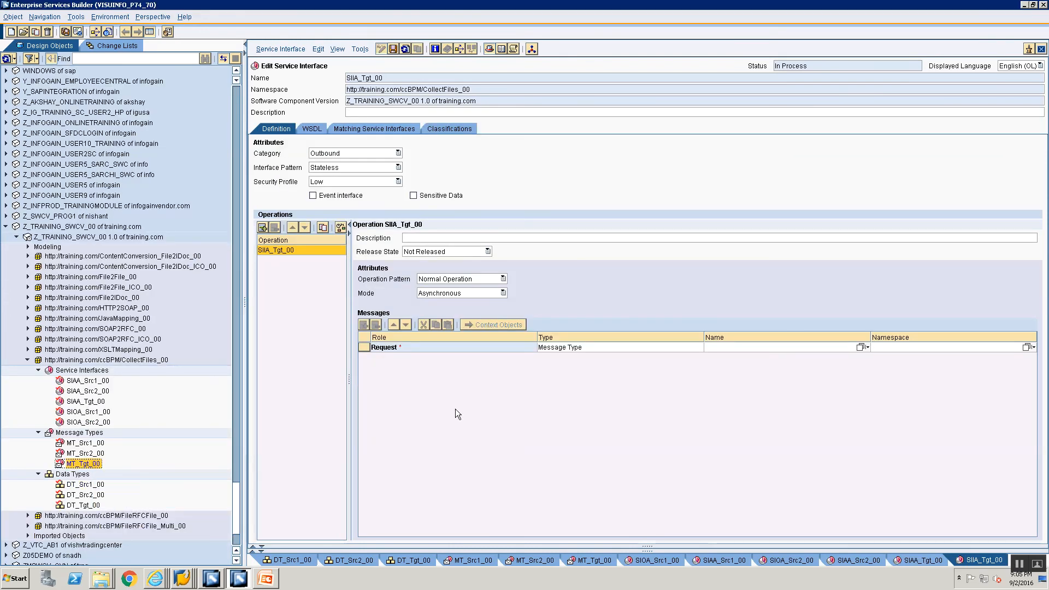
drag(458, 414, 221, 420)
click(344, 158)
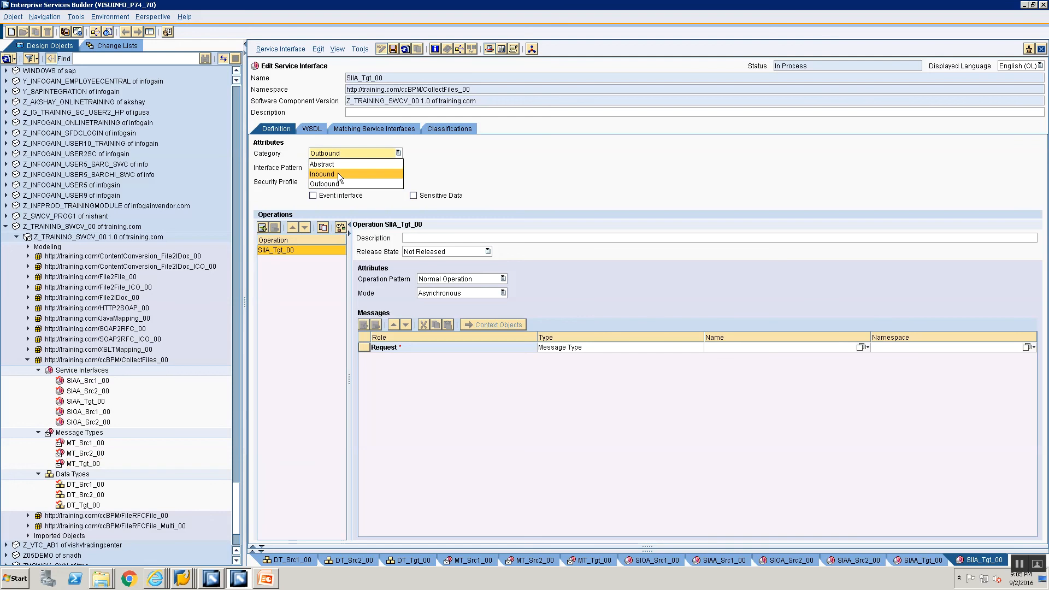
click(337, 173)
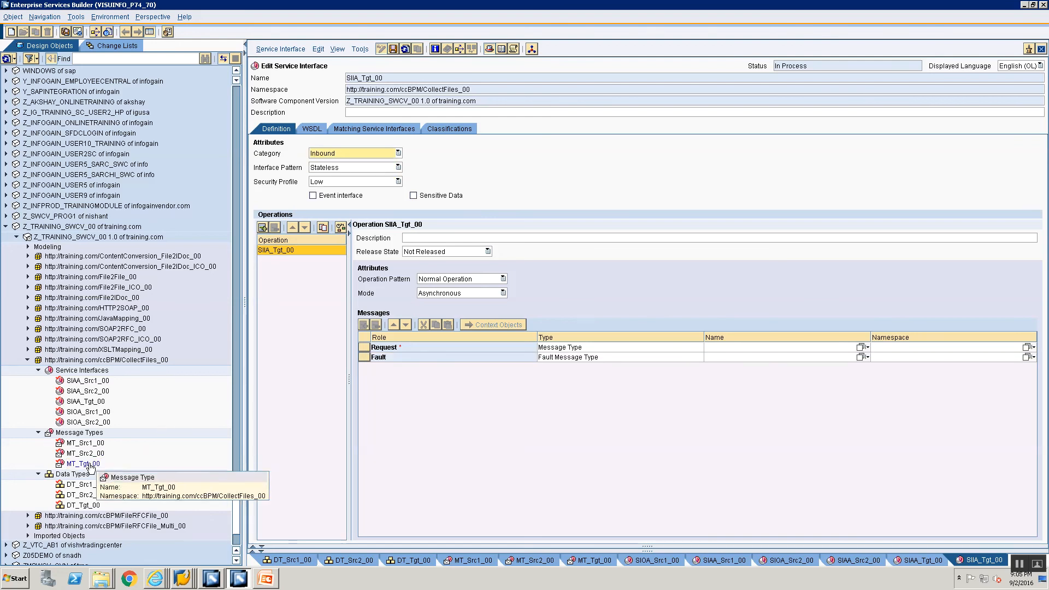
drag(83, 463, 579, 349)
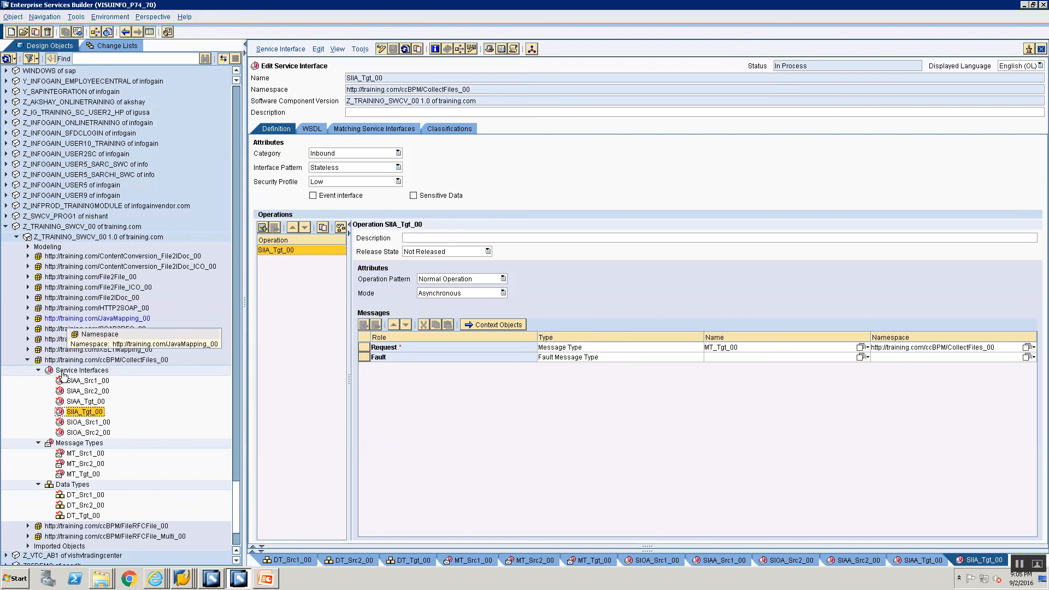
Close all open objects and create a message mapping named MM_Src1_Src2_To_Tgt in the ccBPM/CollectFiles_00 namespace.
right_click(281, 558)
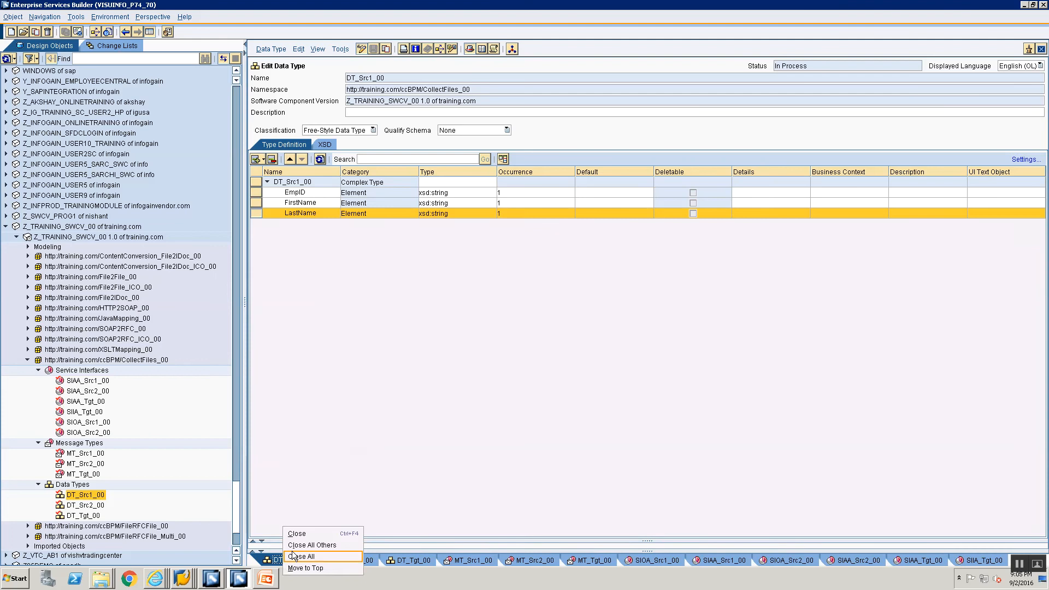
click(294, 556)
click(77, 370)
right_click(67, 372)
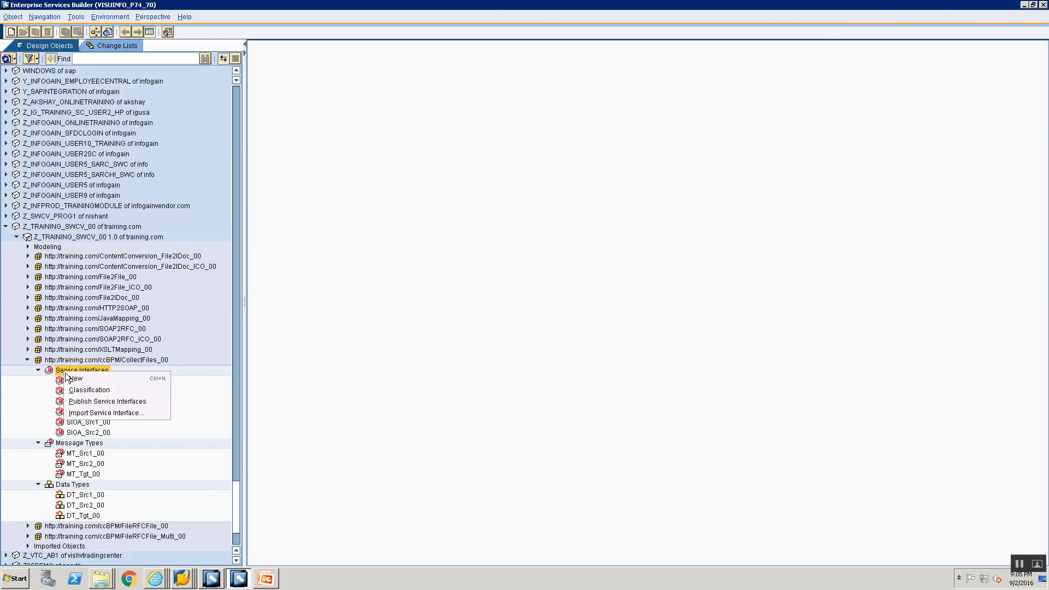
click(74, 378)
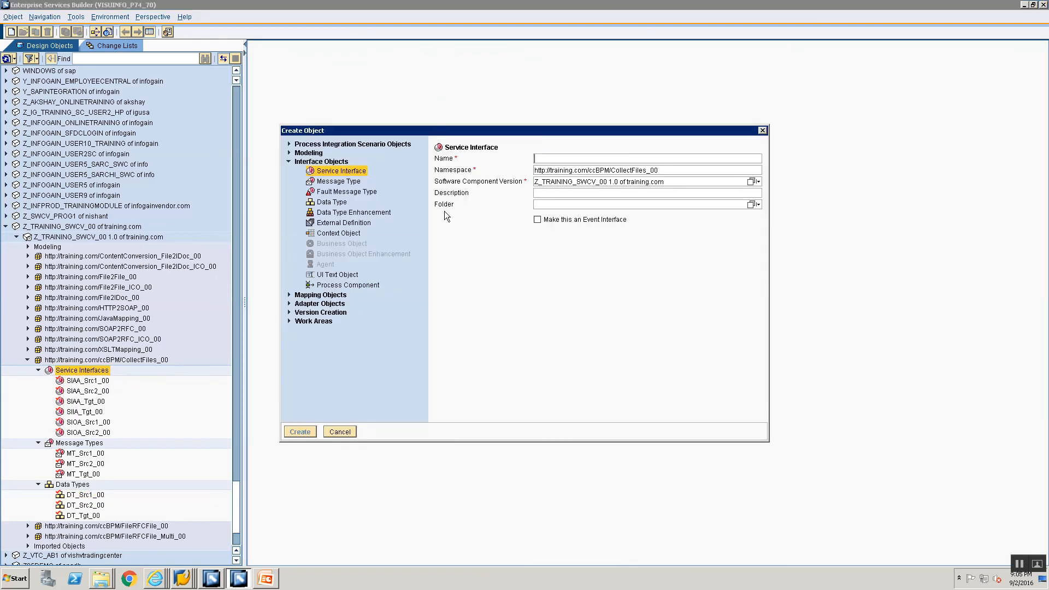
click(290, 295)
click(341, 191)
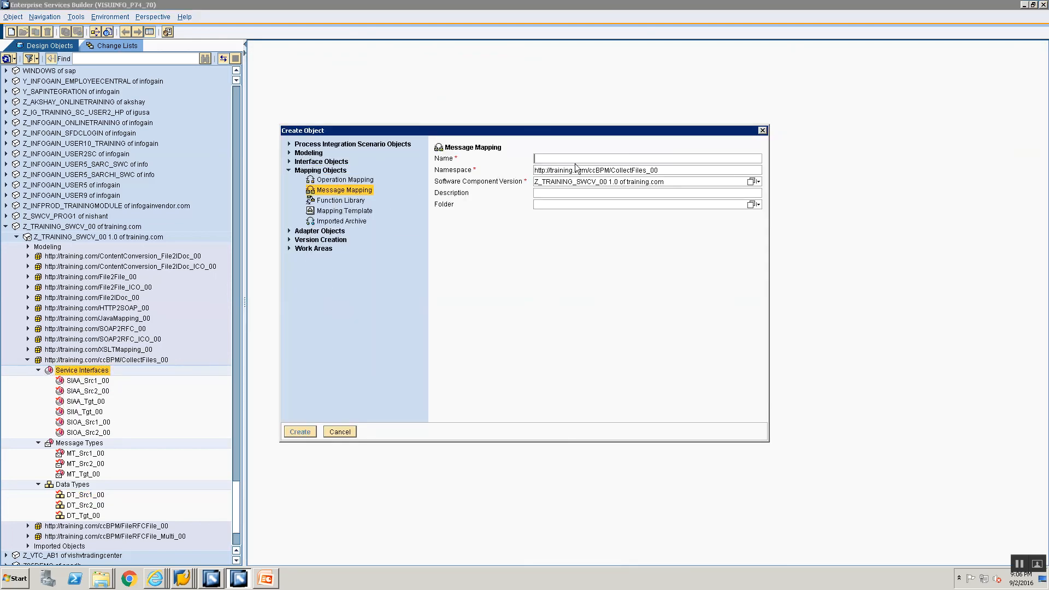
text(MM_S)
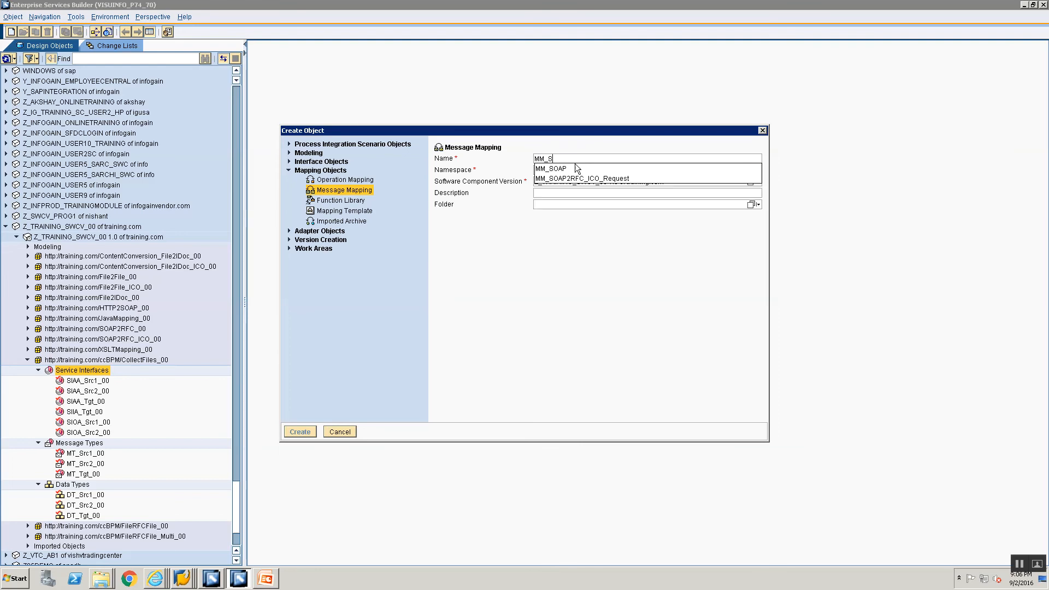
text(rc1_)
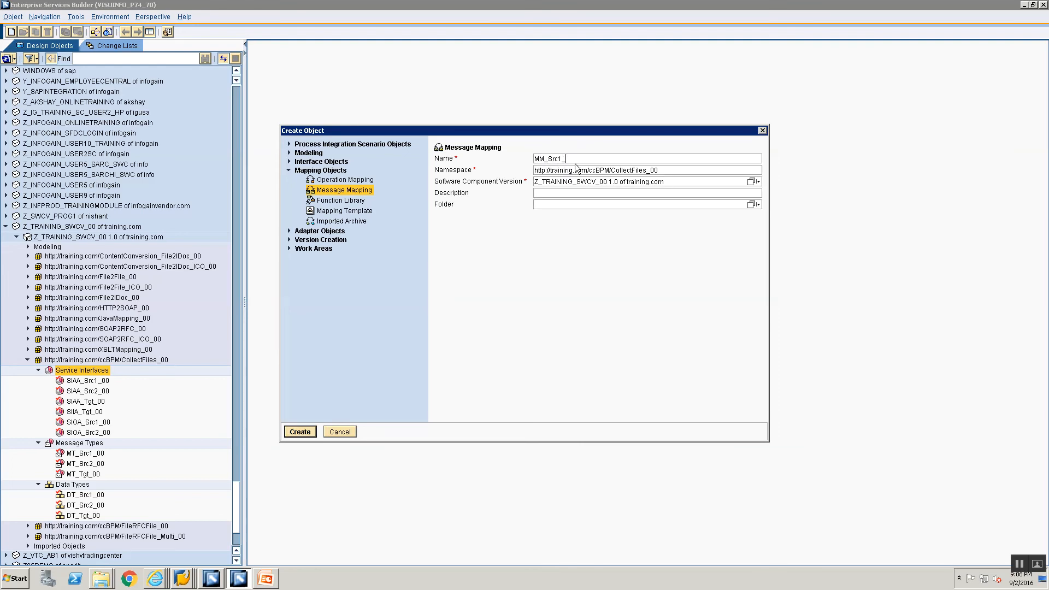
text(Src2_To_Tgt)
key(Return)
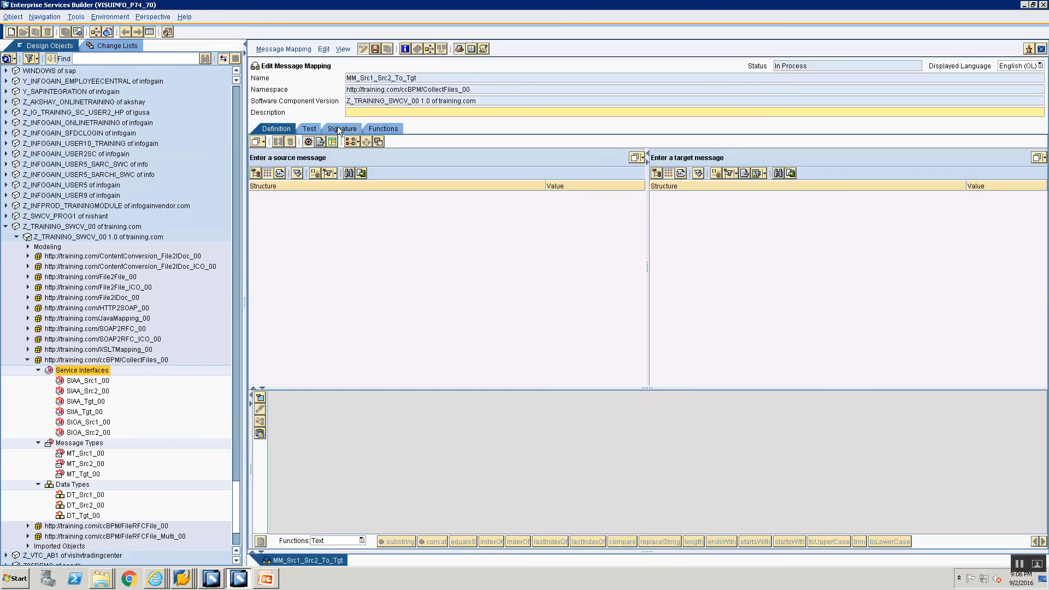
Assign MT_Src1_00 and MT_Src2_00 as source messages and MT_Tgt_00 as the target message in the mapping's signature.
click(340, 129)
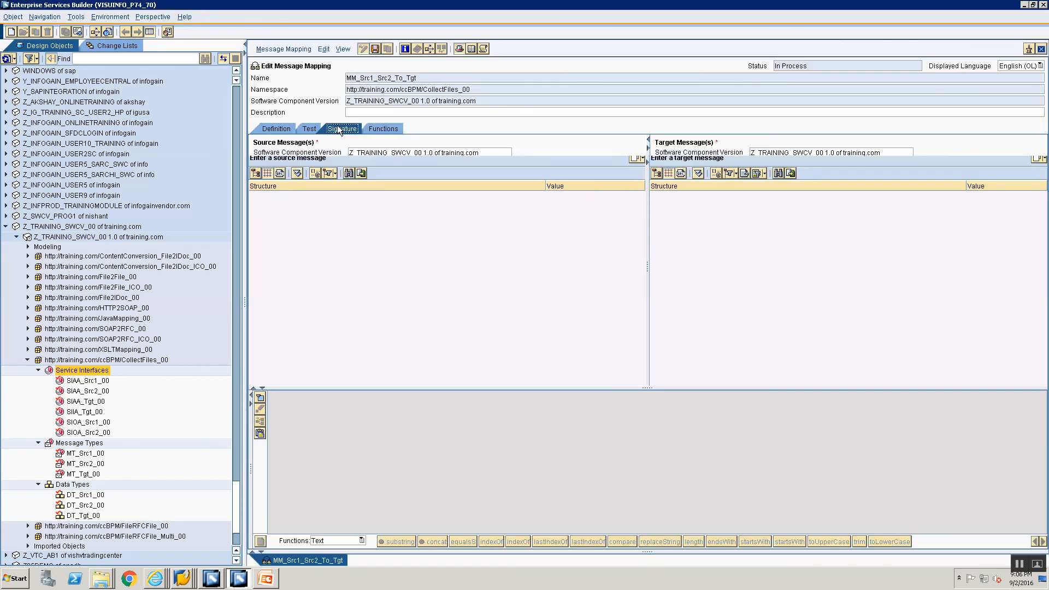
click(76, 455)
drag(76, 458, 396, 198)
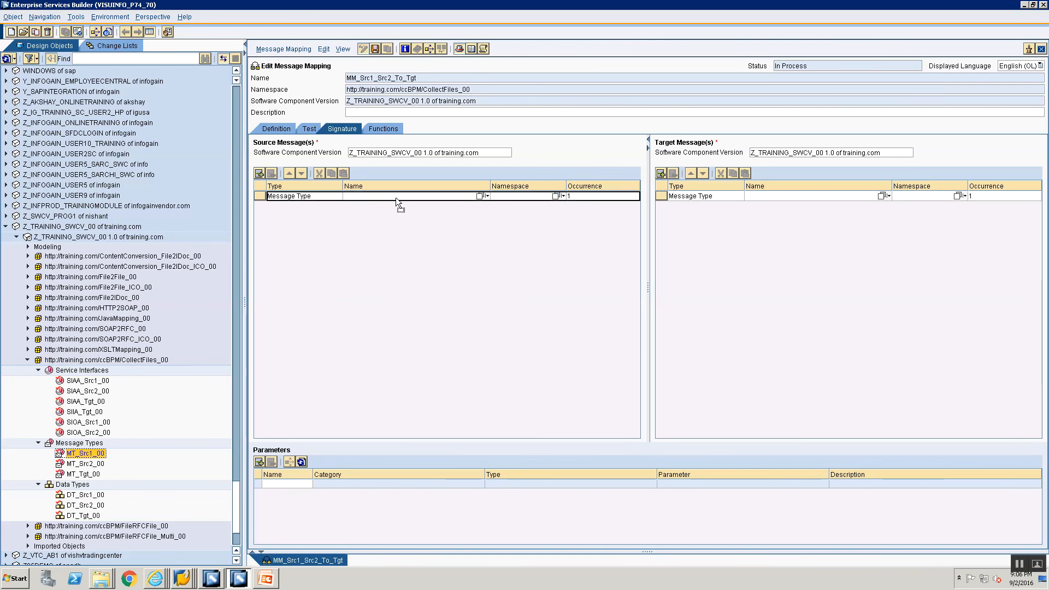
click(259, 173)
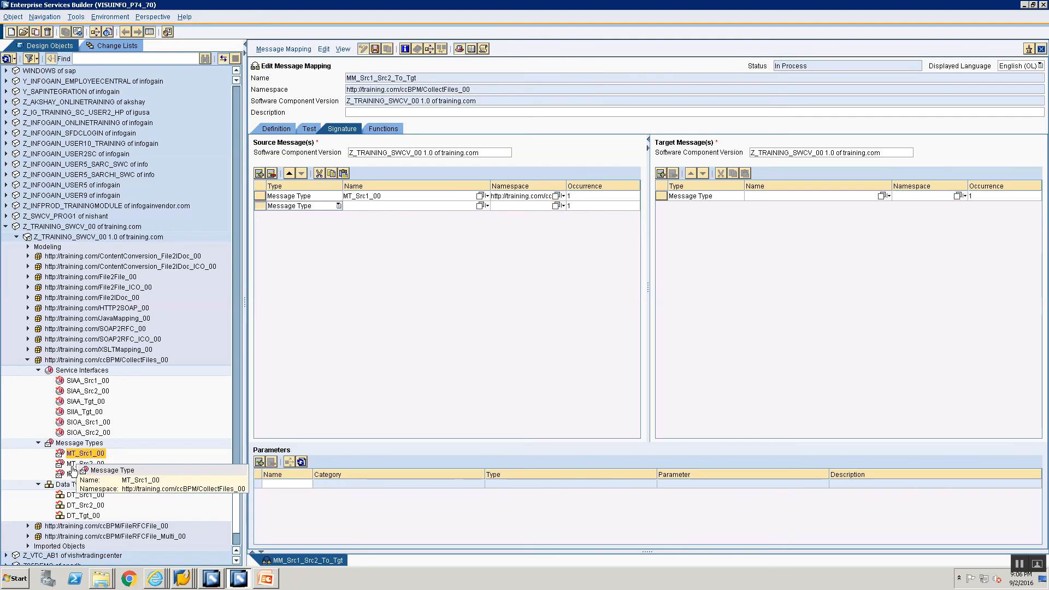
drag(83, 463, 430, 208)
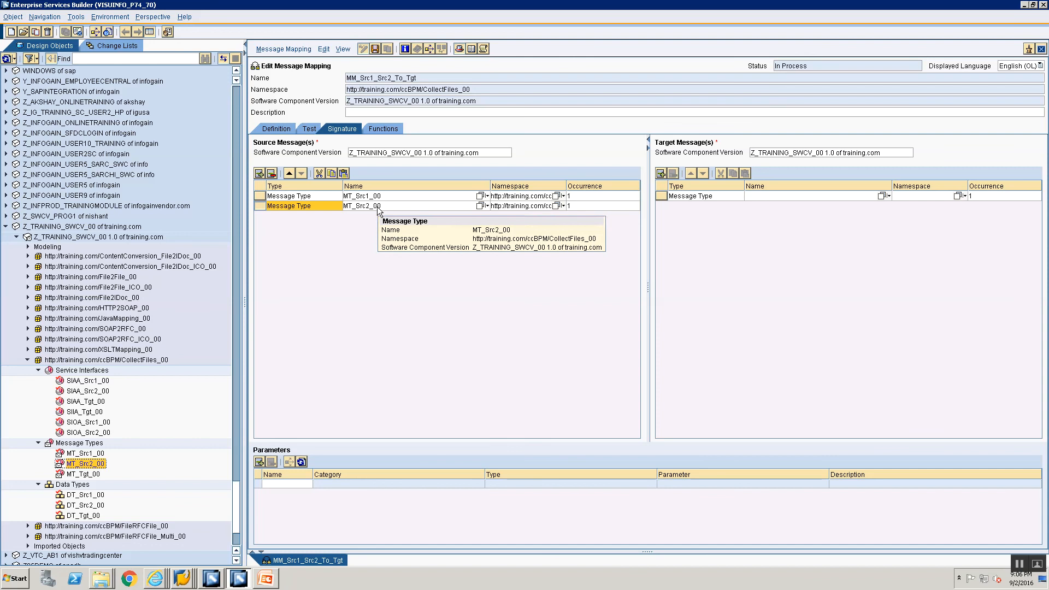
click(85, 474)
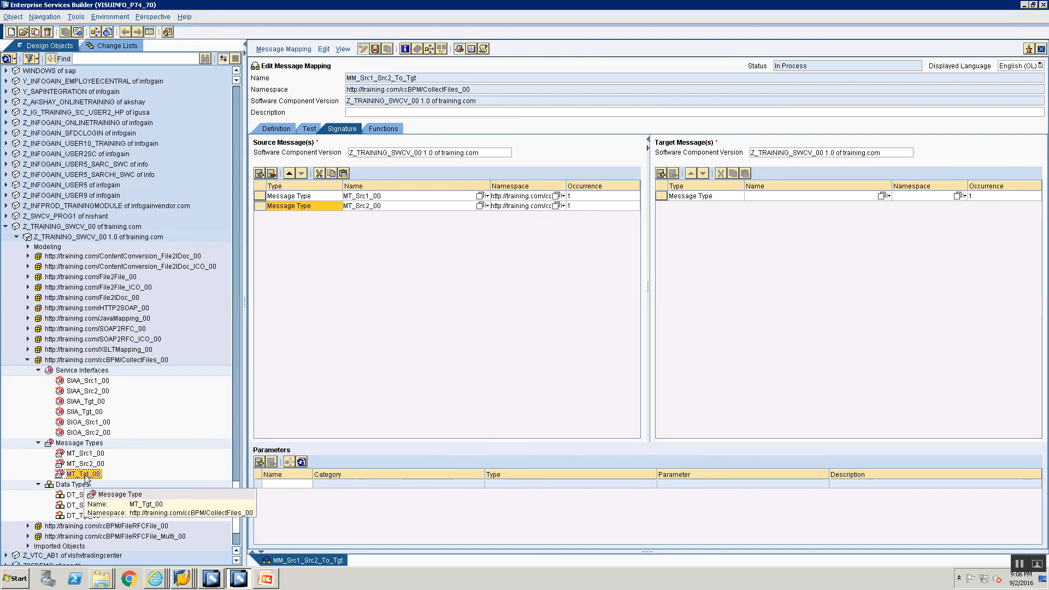
drag(84, 474, 785, 195)
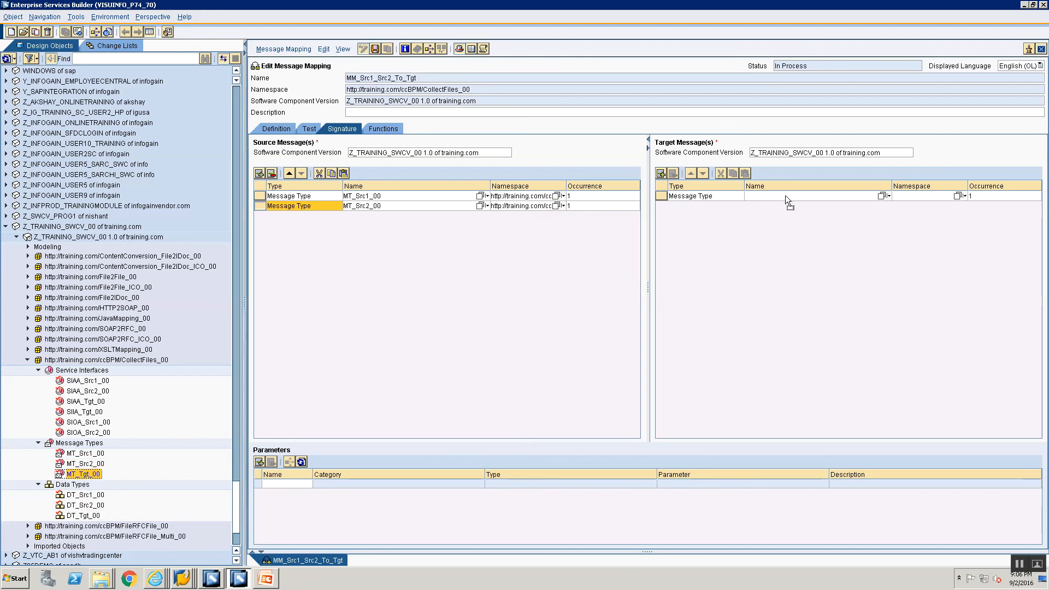
Map the EmpID field of MT_Src1_00 to the EmployeeID field of MT_Tgt_00 in the mapping definition.
click(271, 131)
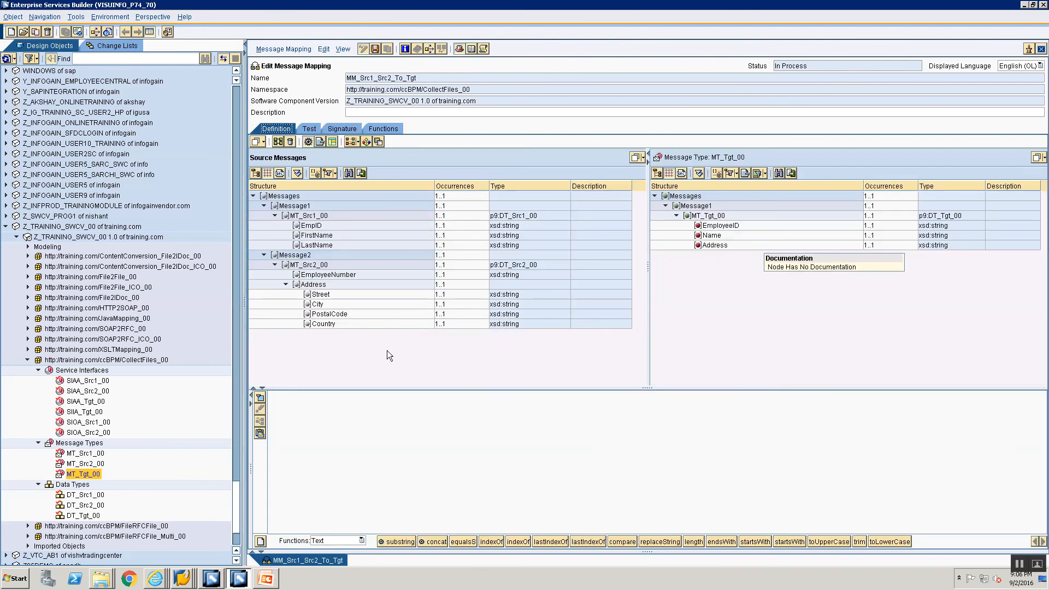
click(318, 228)
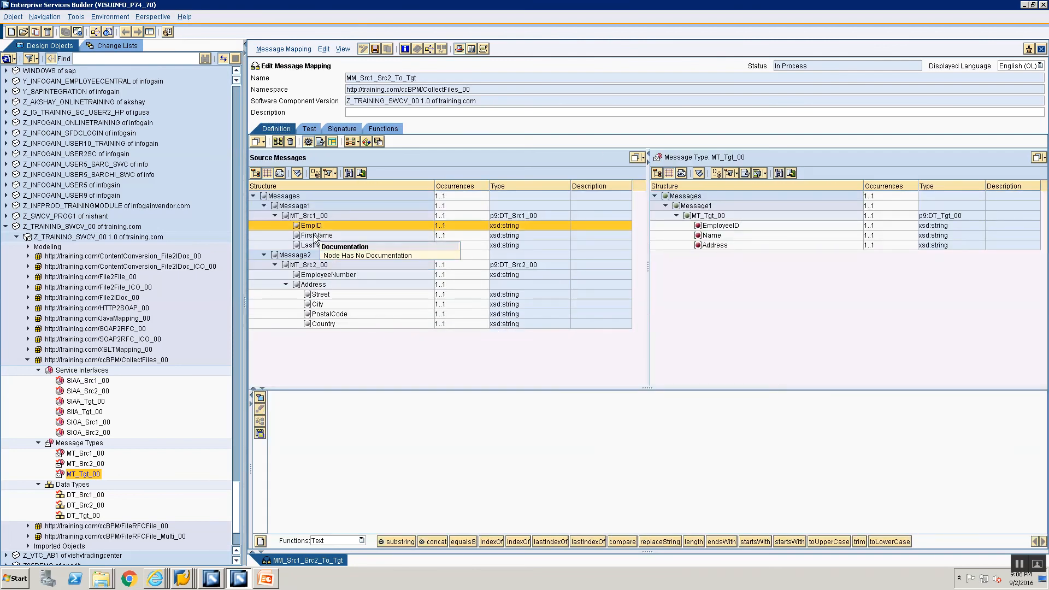
drag(307, 227, 723, 226)
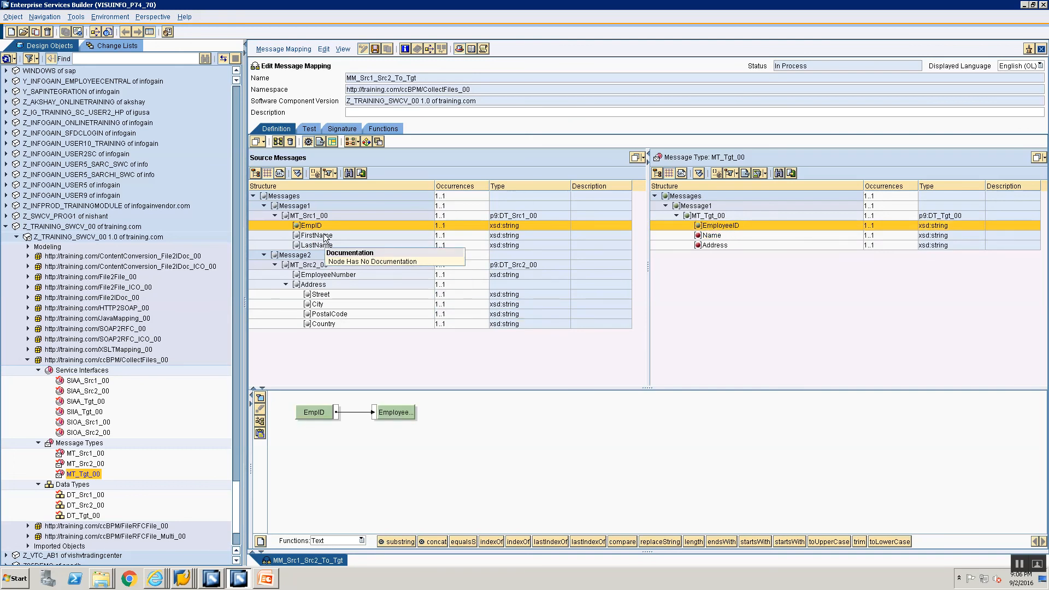
Map FirstName and LastName of MT_Src1_00 through a concat function to the target Name field.
click(705, 236)
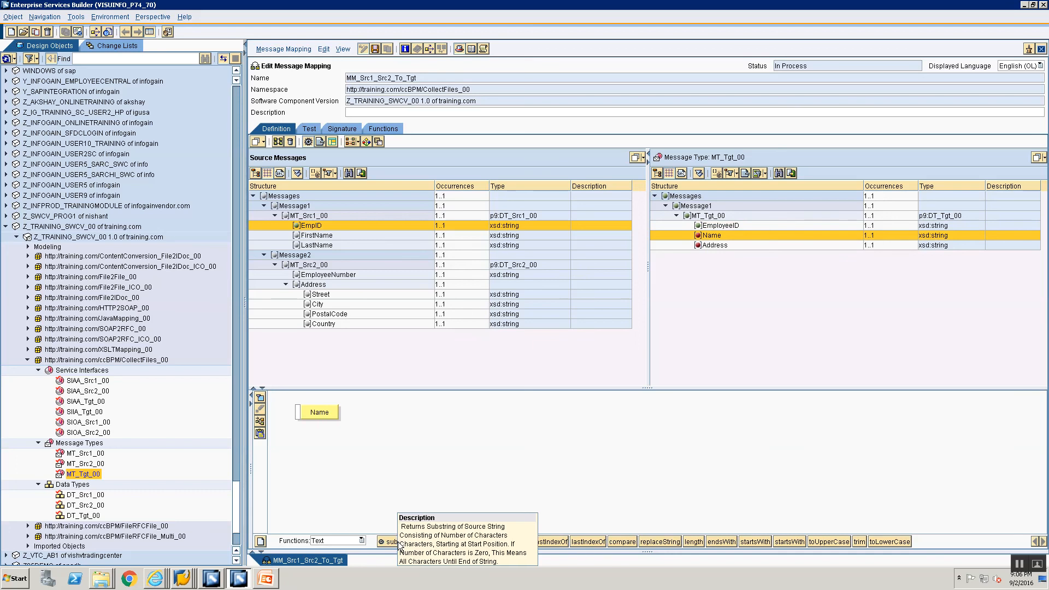
drag(386, 457, 431, 457)
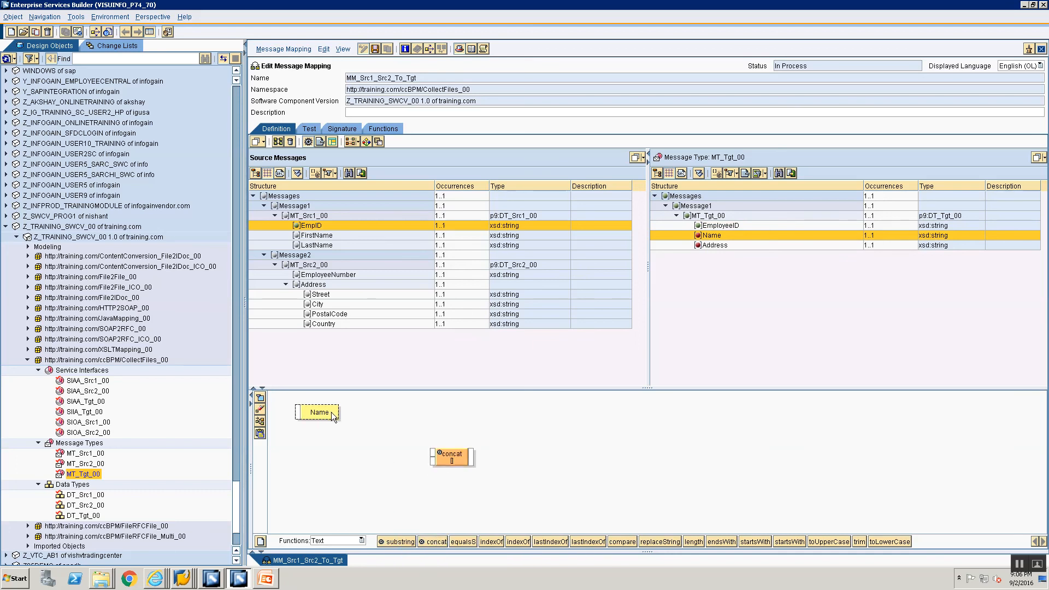
drag(298, 413, 502, 440)
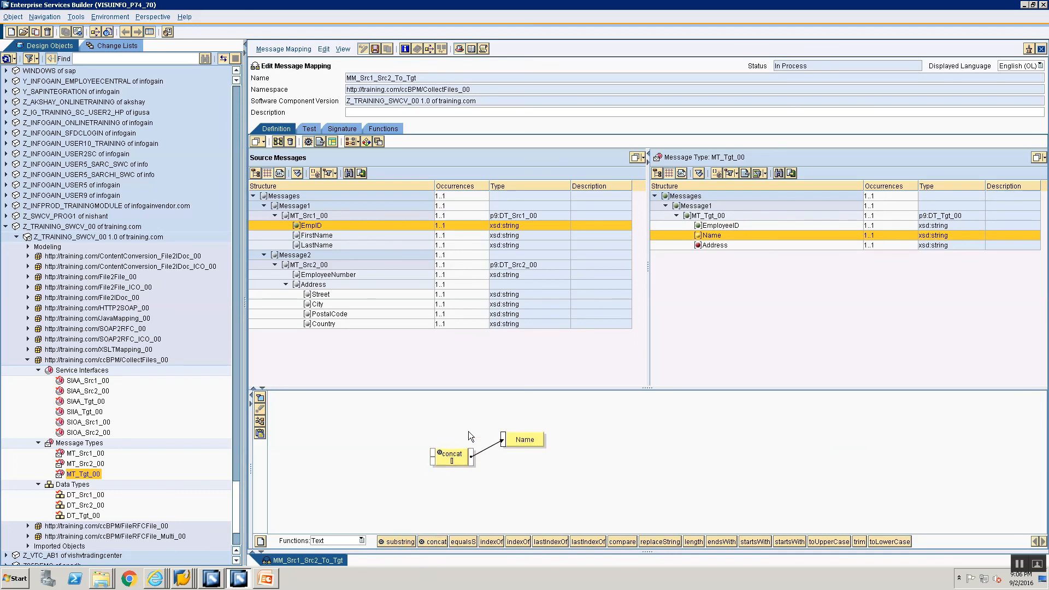
click(313, 236)
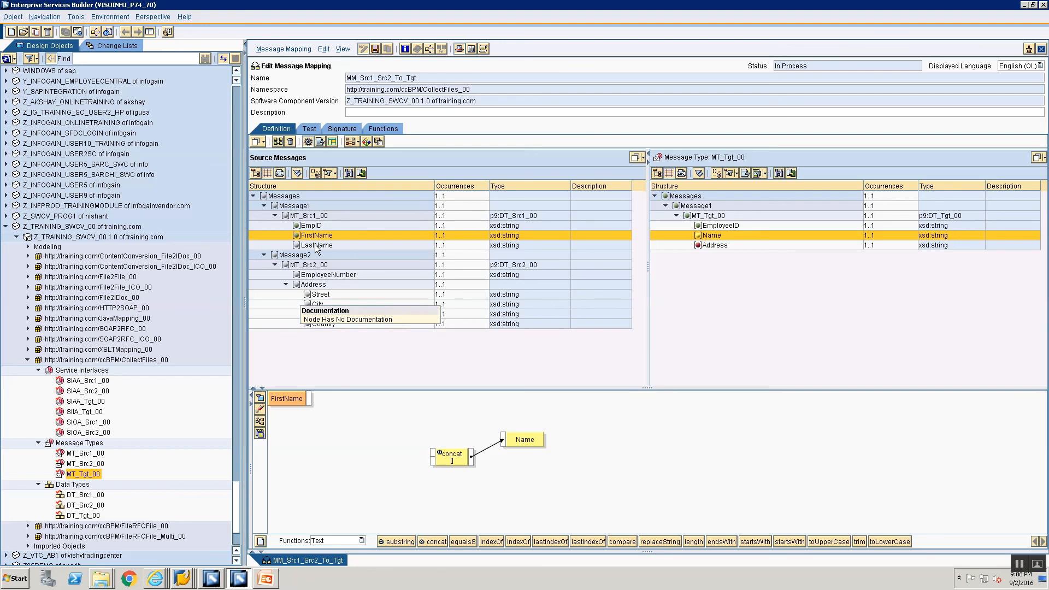
drag(315, 246, 295, 466)
mouse_move(309, 397)
mouse_down()
mouse_move(392, 447)
mouse_move(433, 453)
mouse_up()
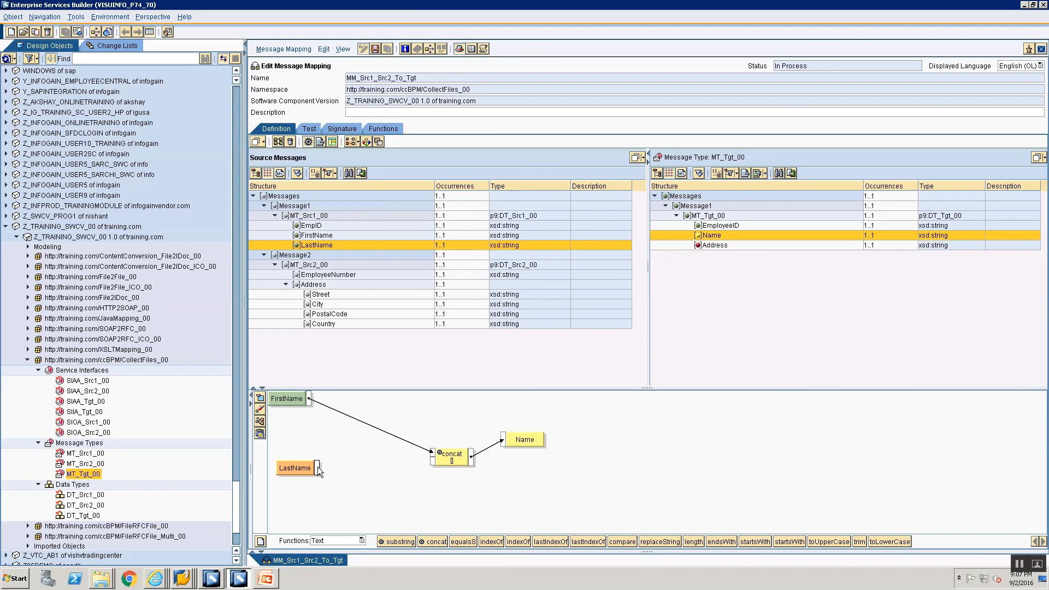
drag(316, 466, 433, 462)
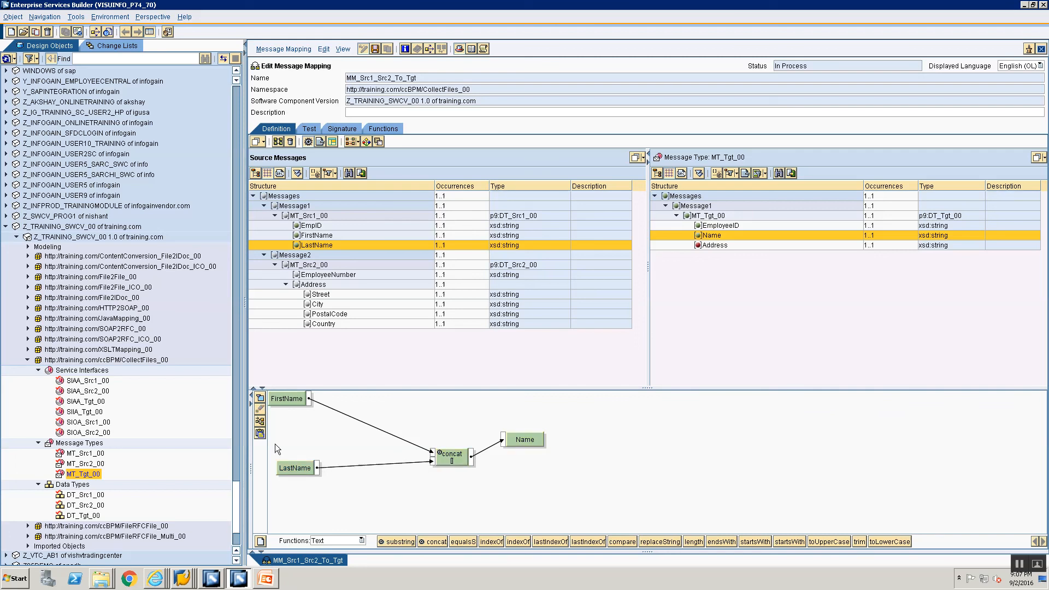
click(259, 421)
Map the Address node of MT_Src2_00 to the target Address field with Return as XML, and save the mapping.
click(703, 244)
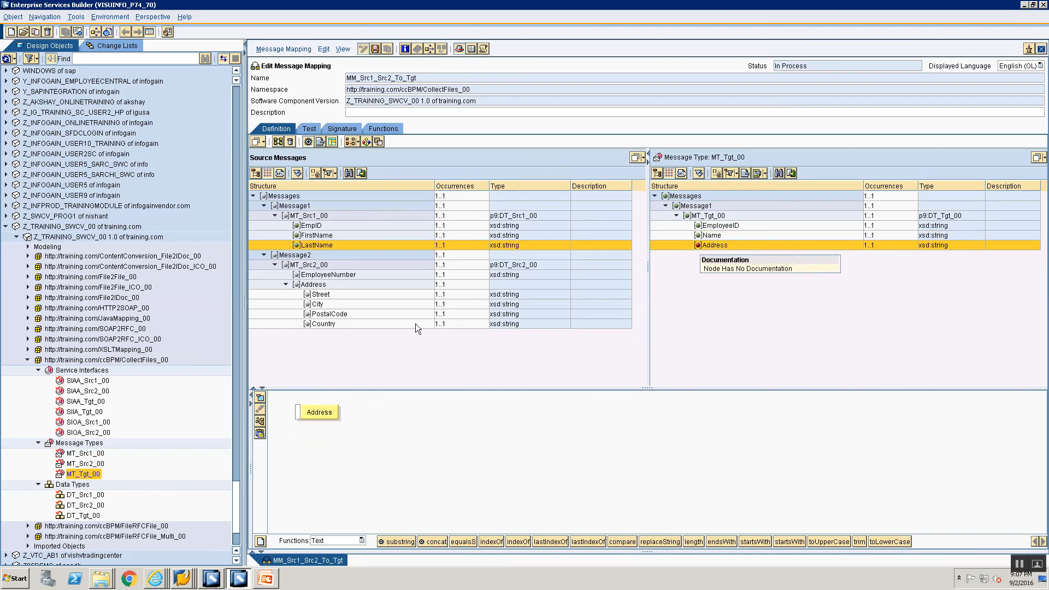
right_click(318, 286)
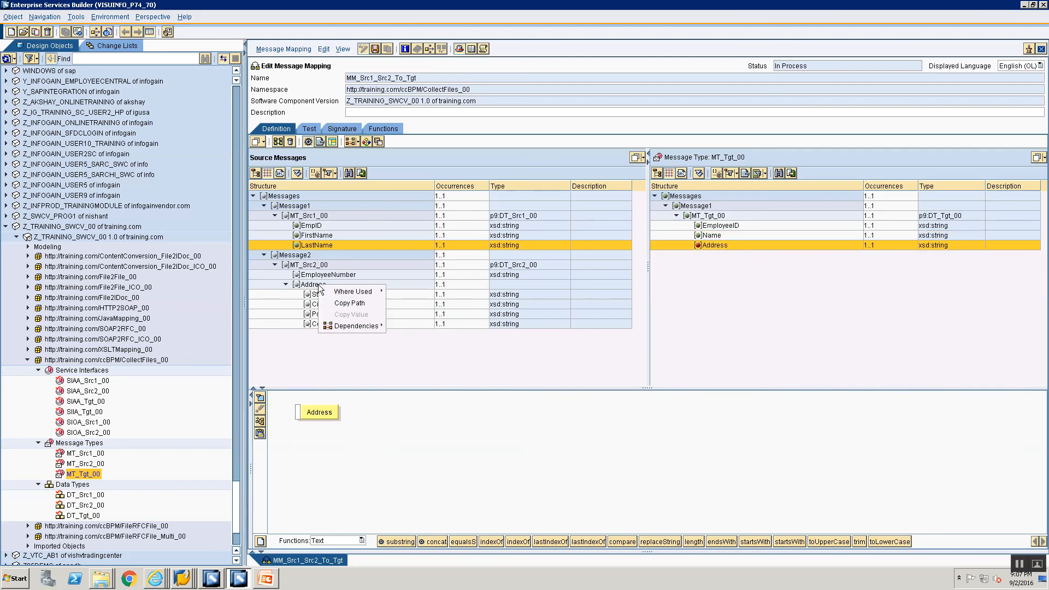
click(308, 287)
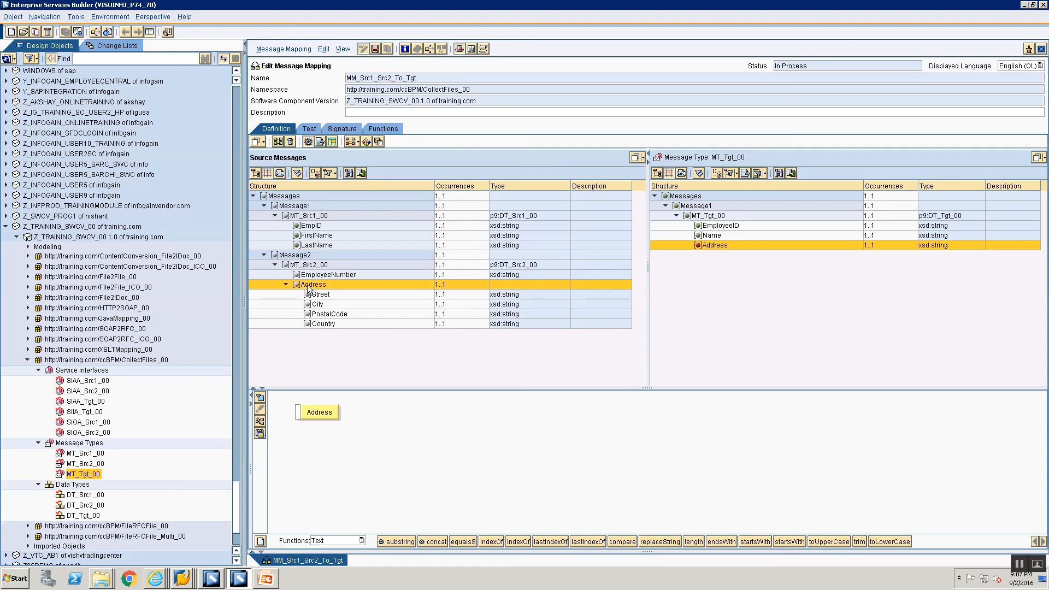
drag(308, 288, 719, 245)
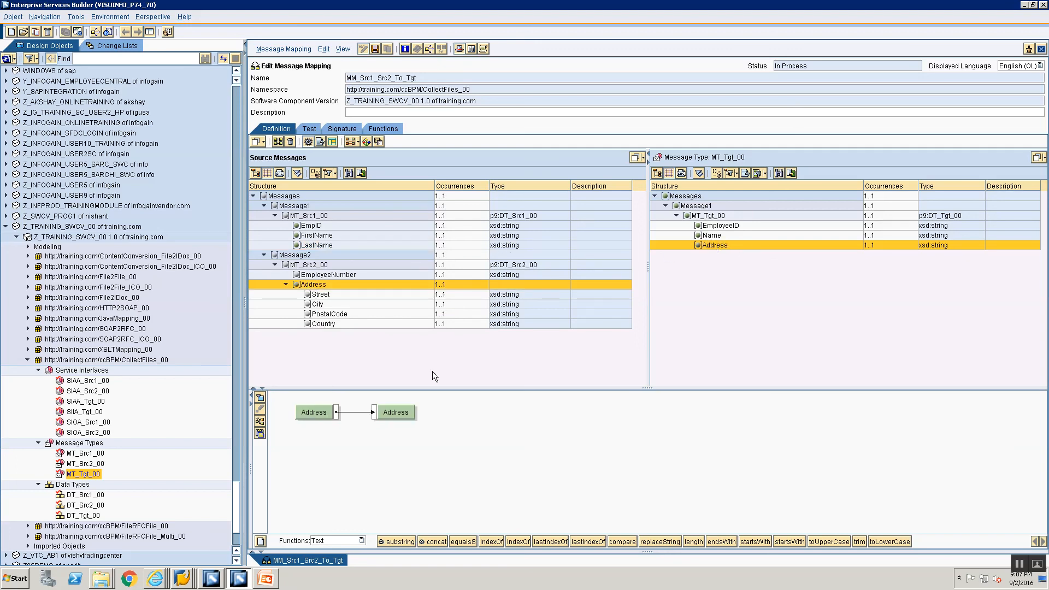
right_click(311, 416)
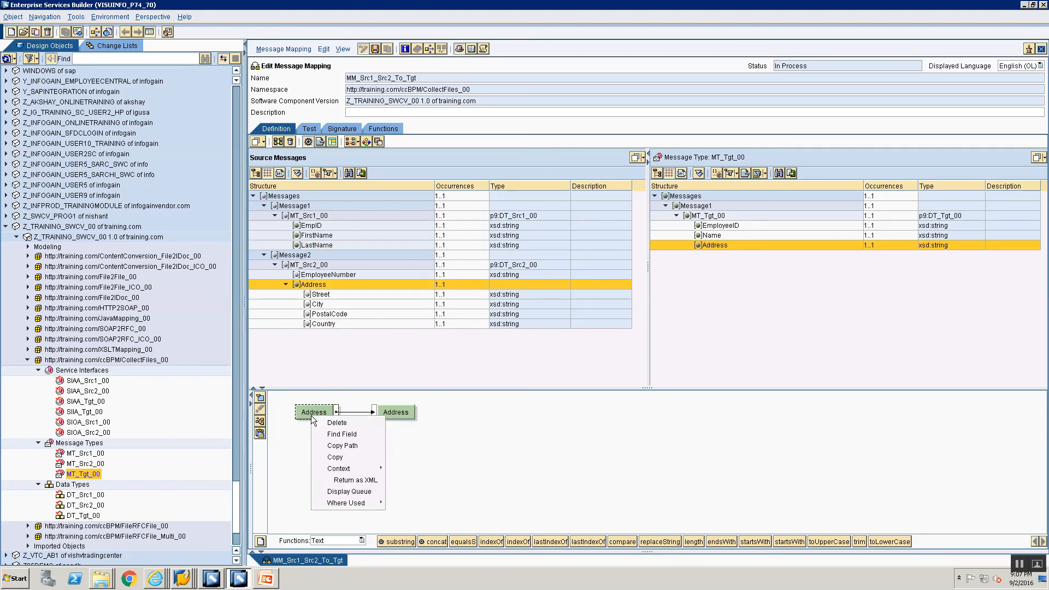
click(354, 481)
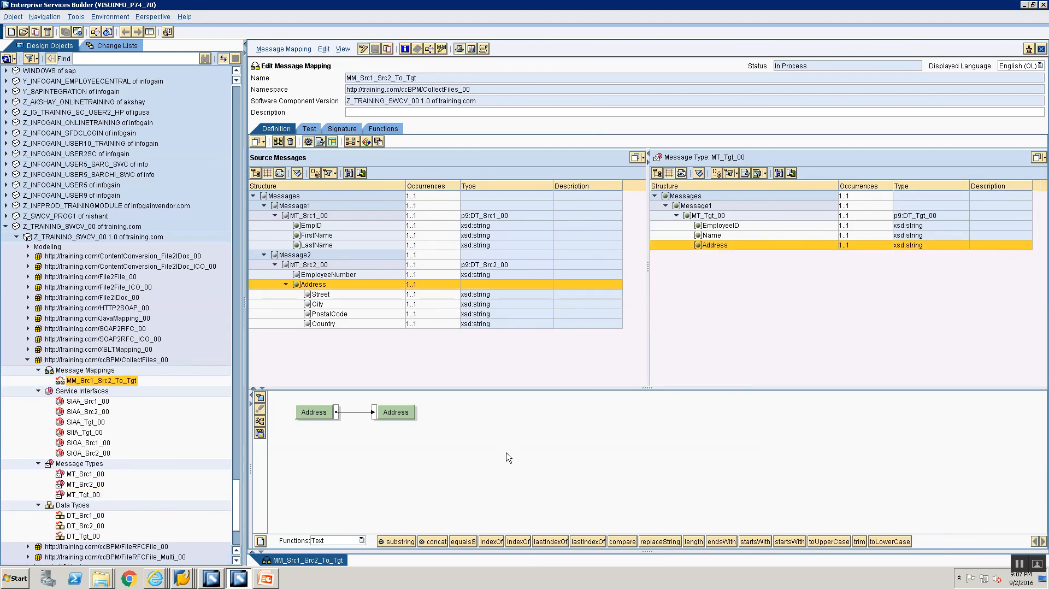
Enter a sample employee ID, first name and last name for MT_Src1_00 in the mapping's test instance.
click(309, 129)
click(259, 191)
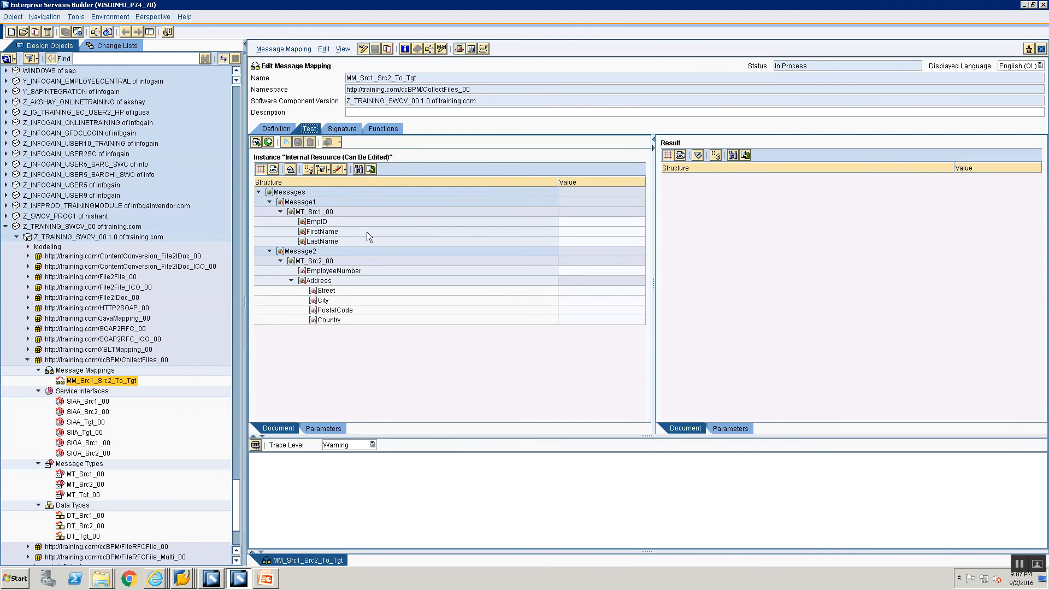
click(576, 223)
click(577, 231)
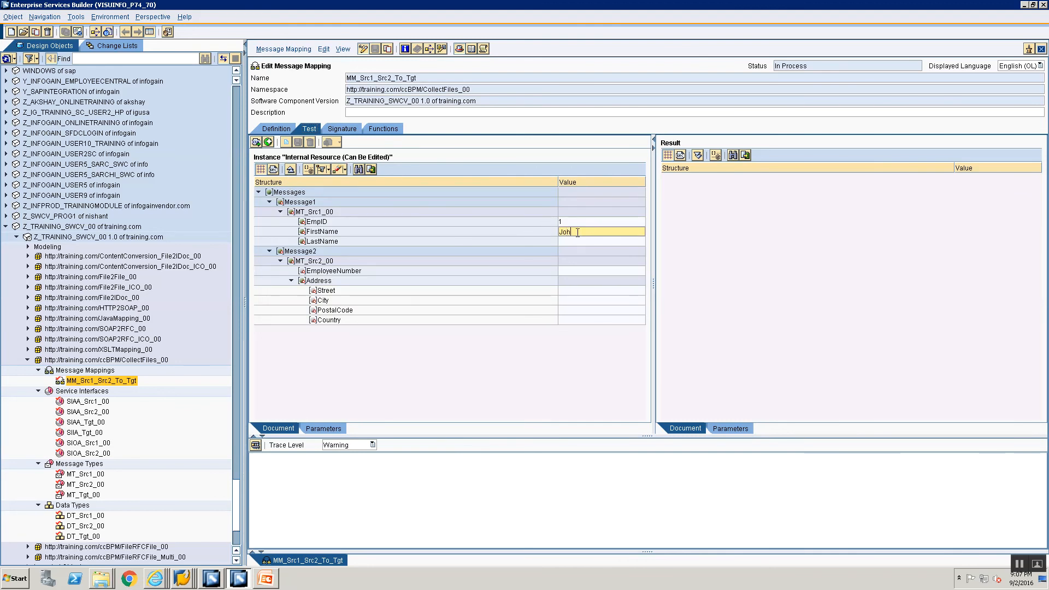
click(578, 244)
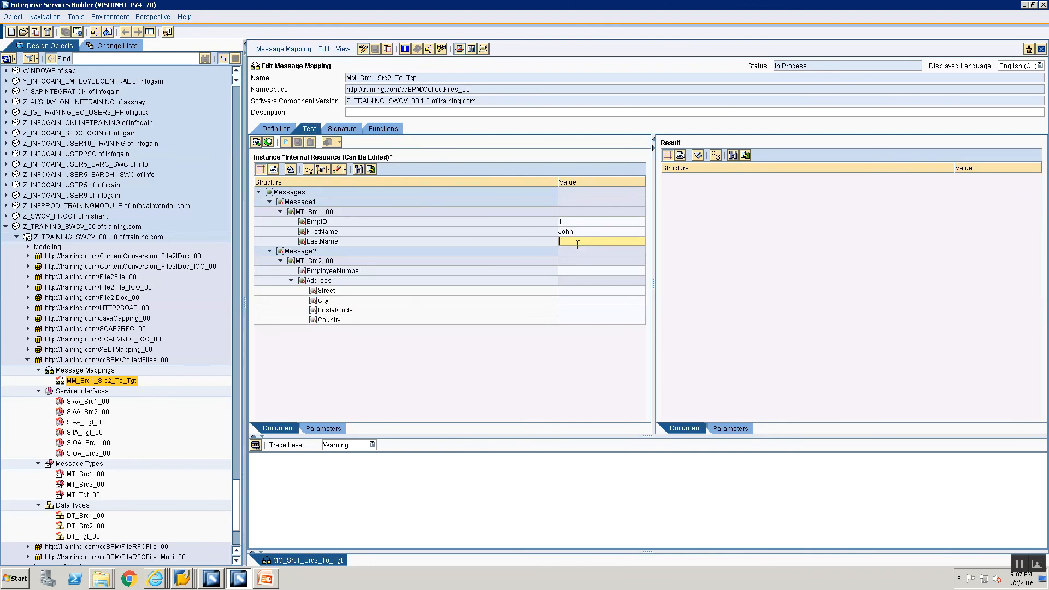
Enter the same employee number plus a sample street, city, postal code and country for MT_Src2_00 in the test instance.
click(566, 270)
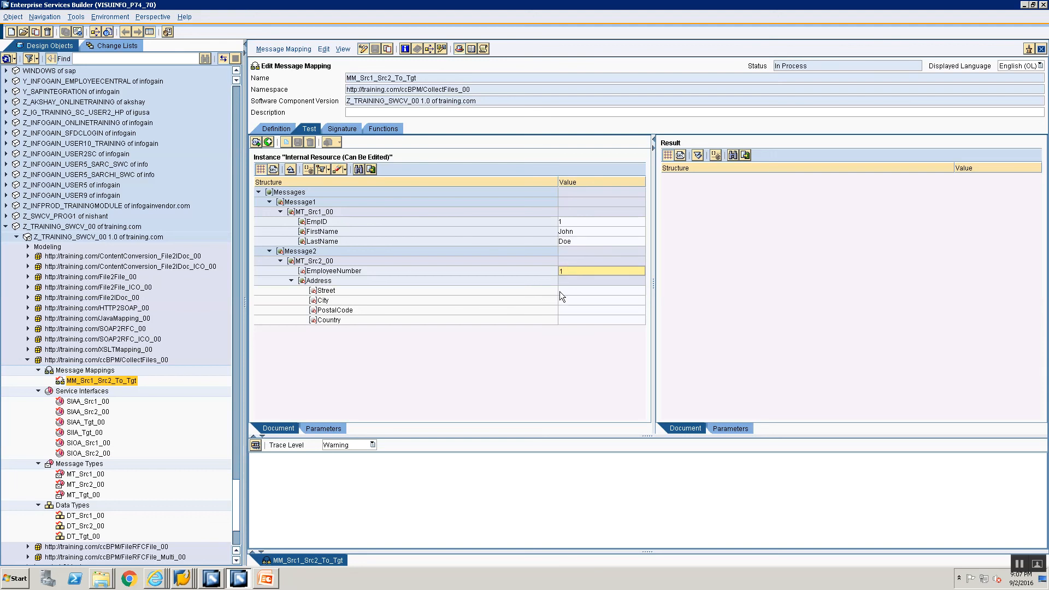
click(561, 291)
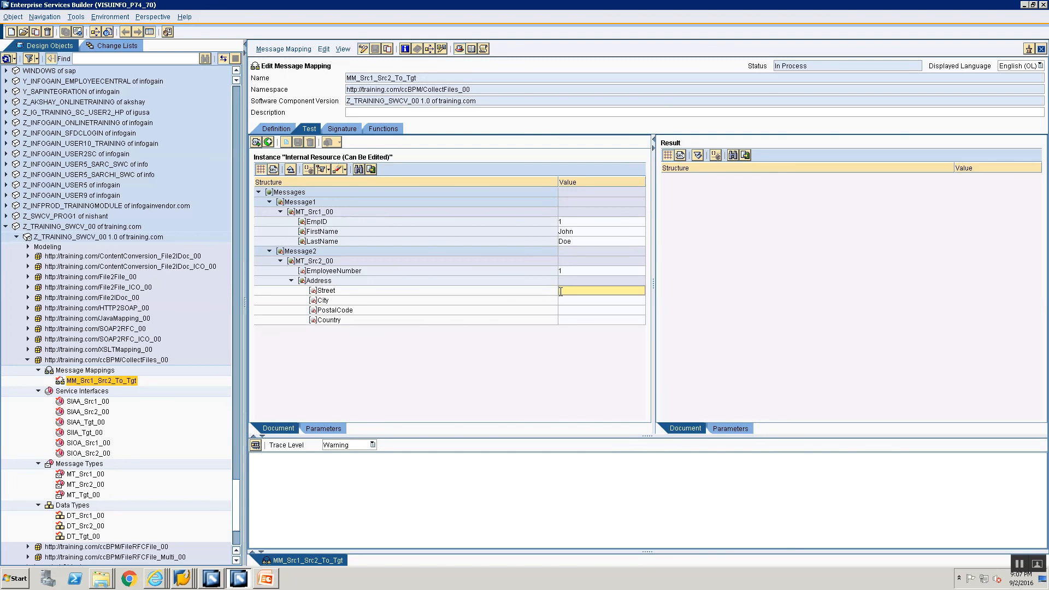
text(Manhattan)
click(569, 299)
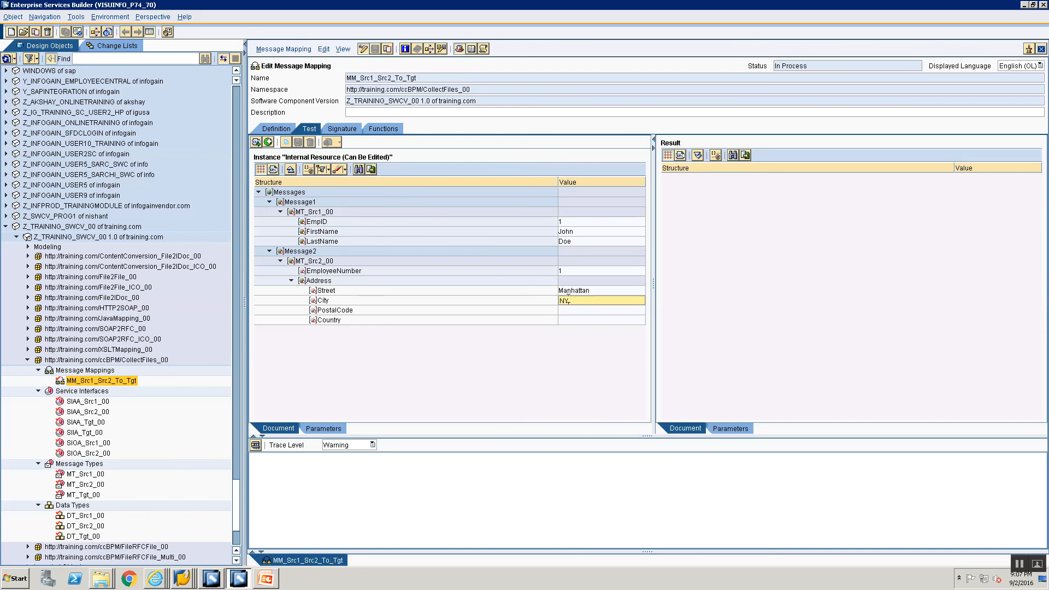
click(578, 309)
text(123)
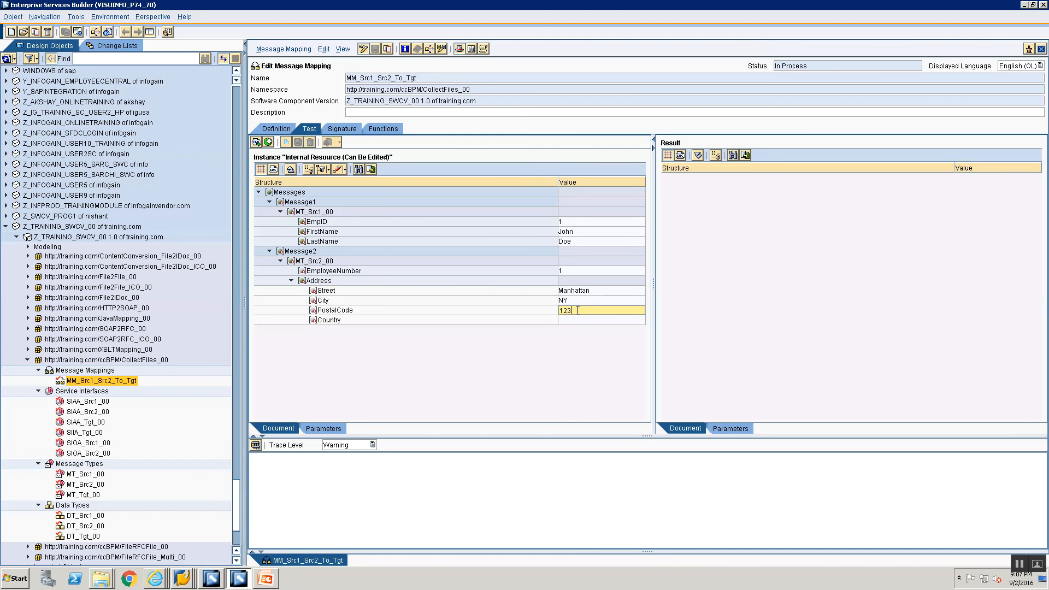
text(45)
click(572, 320)
text(US)
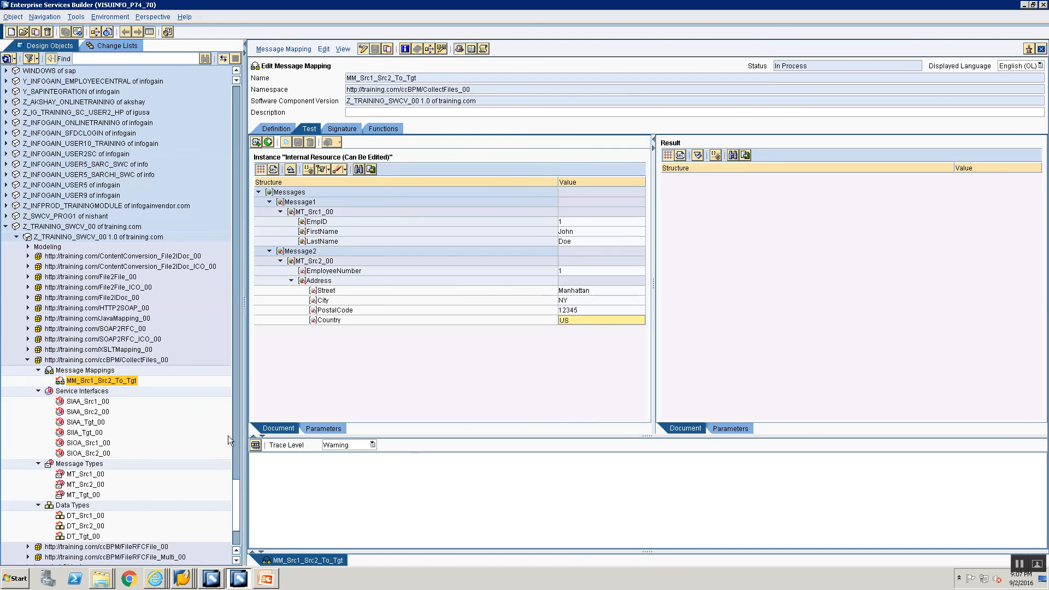
Run the mapping test and expand the whole result structure.
click(255, 142)
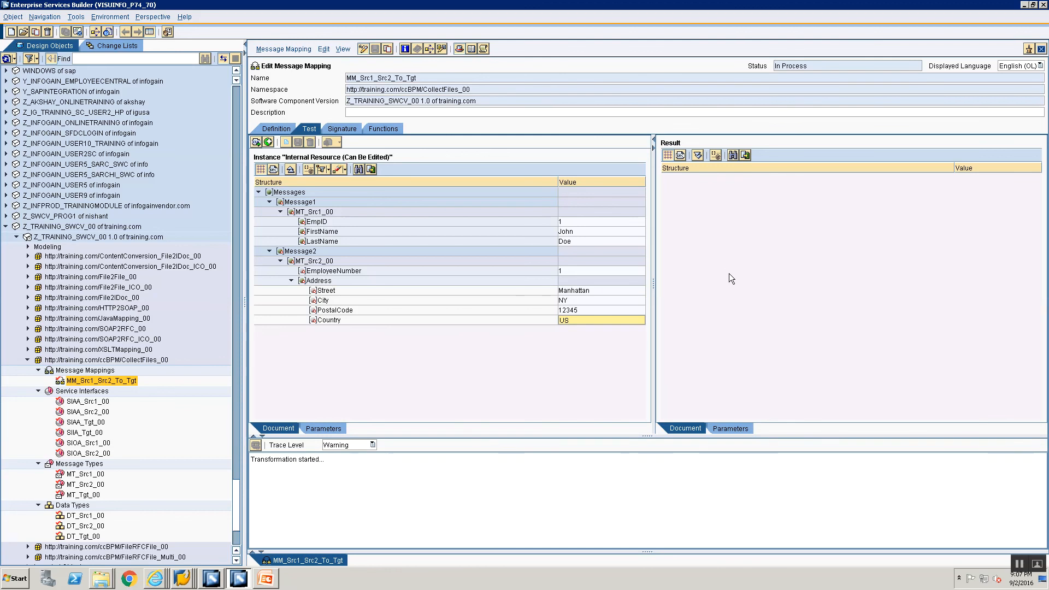
click(447, 327)
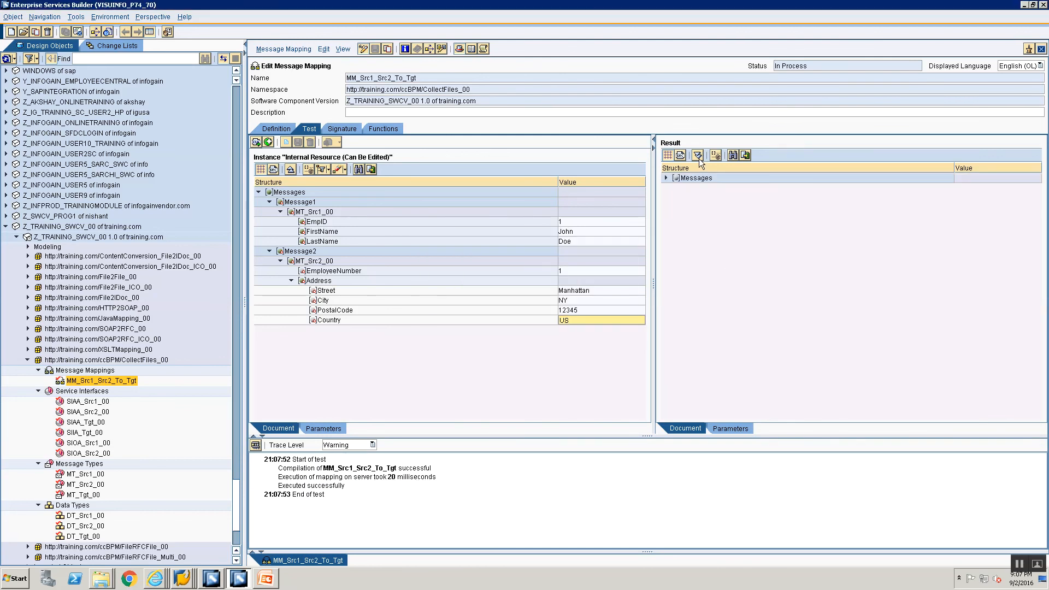
click(697, 155)
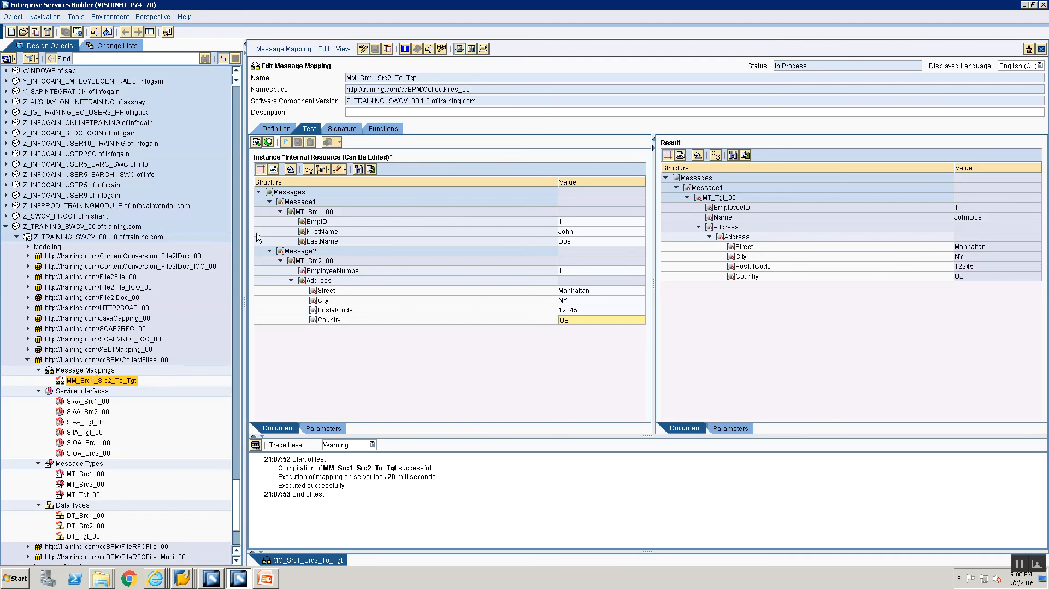
Show the test instance as XML source and copy all of it into a new Notepad document.
click(274, 169)
key(ctrl+a)
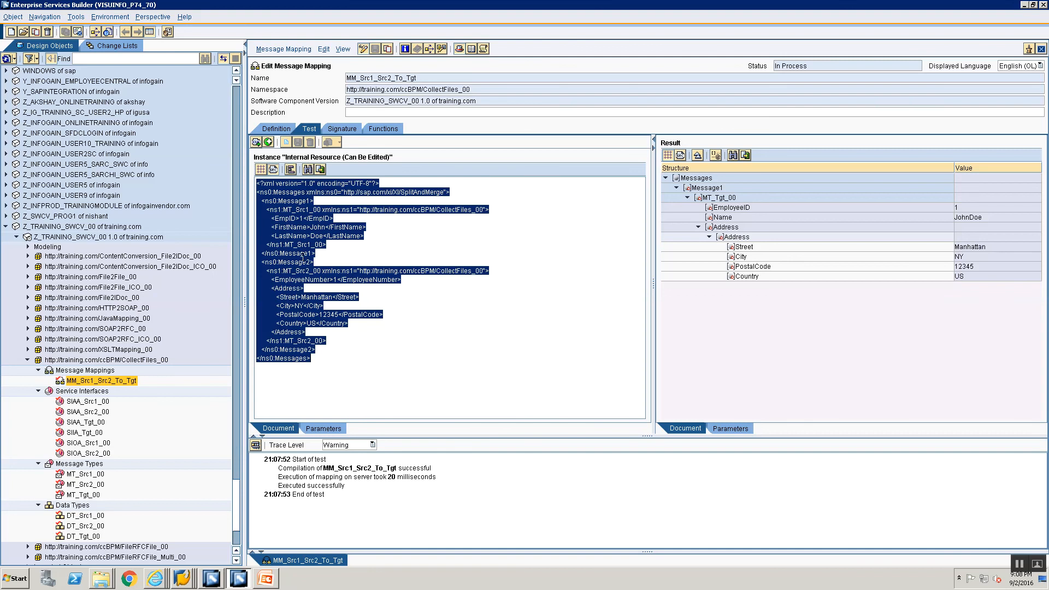
key(ctrl+c)
key(super+r)
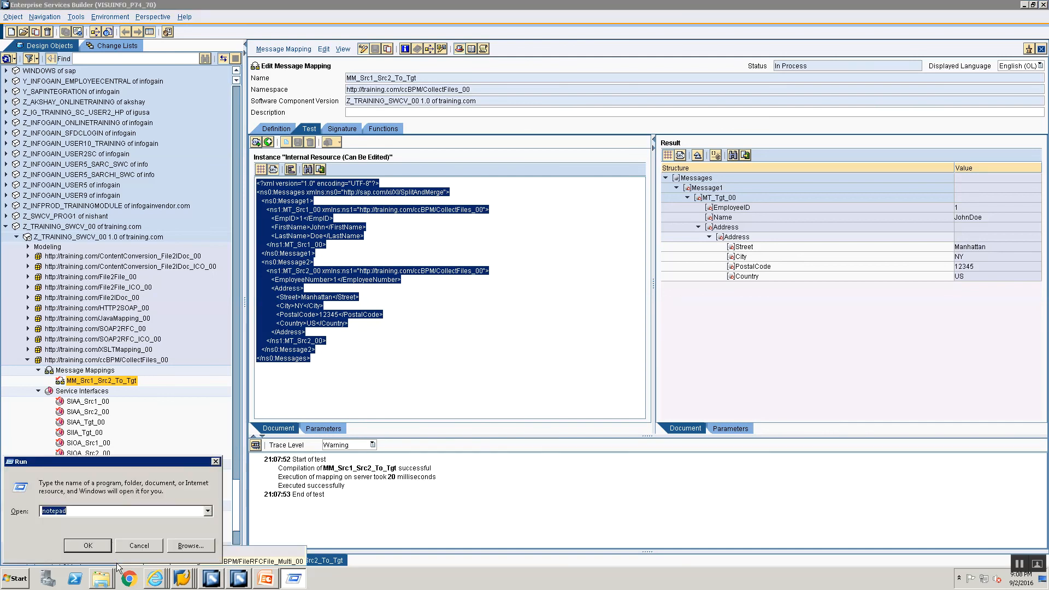
key(Return)
key(ctrl+v)
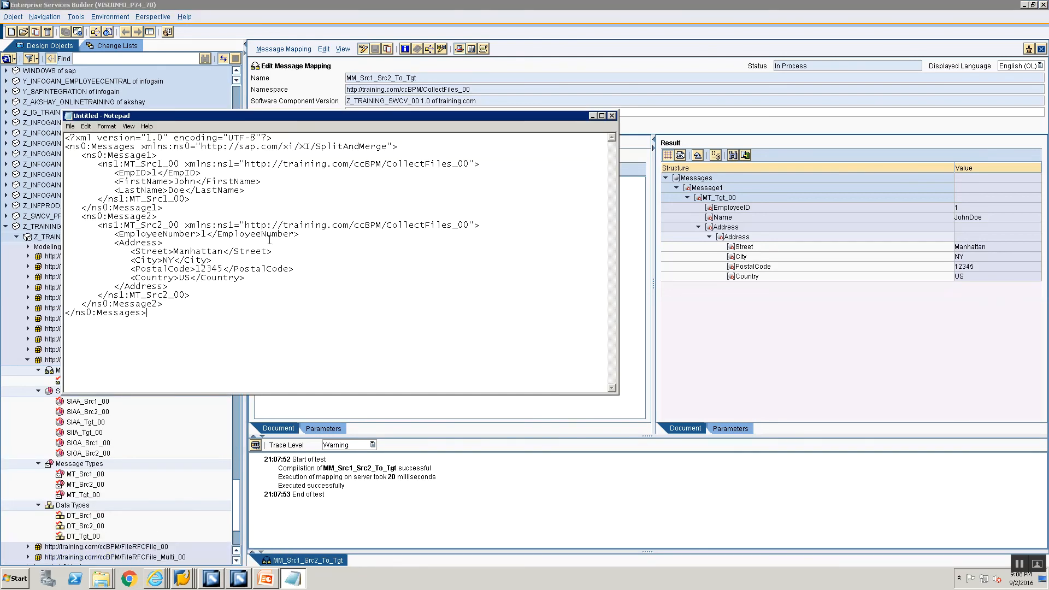
Return to Enterprise Services Builder and create the operation mapping OM_Sr1_Src2_To_Tgt in the CollectFiles_00 namespace.
key(alt+Tab)
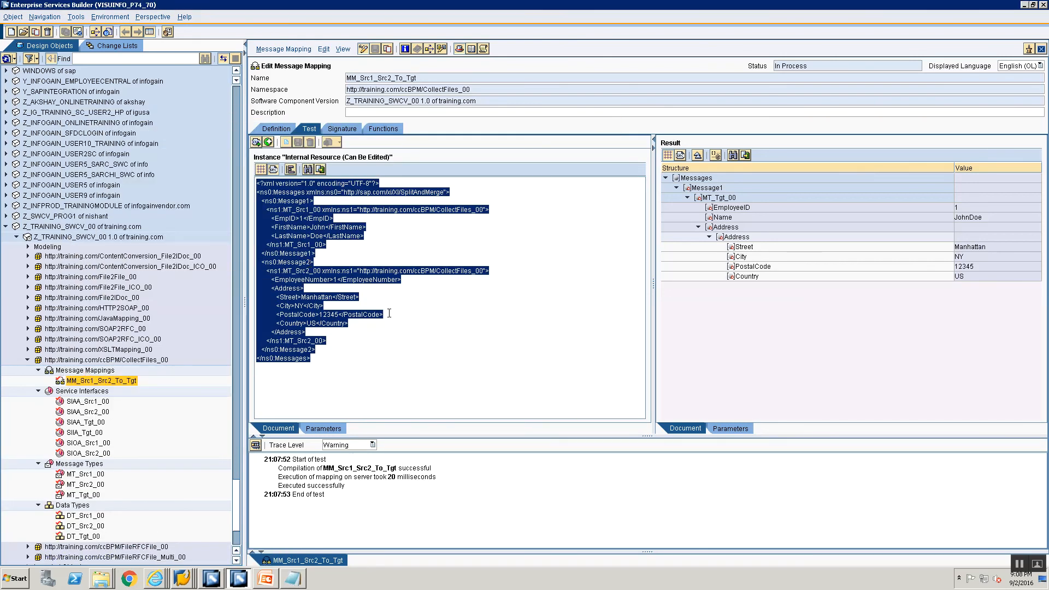
click(79, 370)
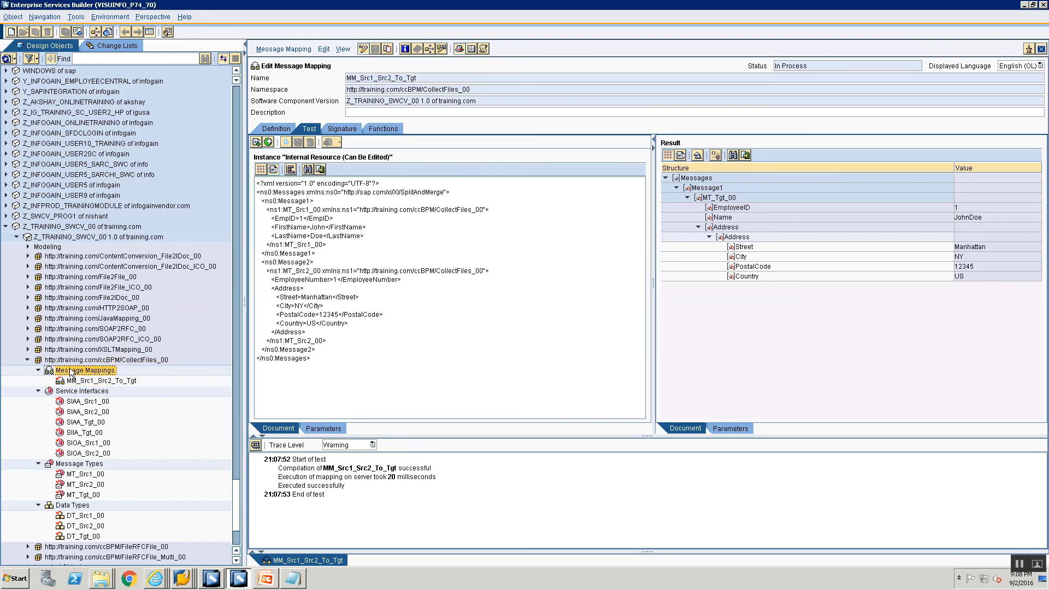
right_click(77, 370)
click(82, 375)
click(346, 179)
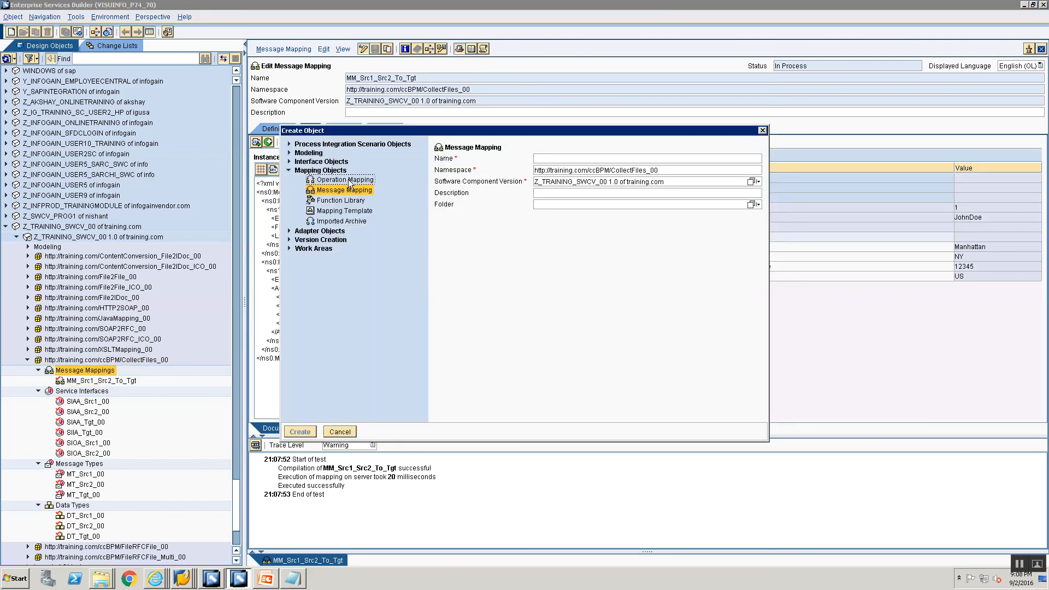
text(OM_)
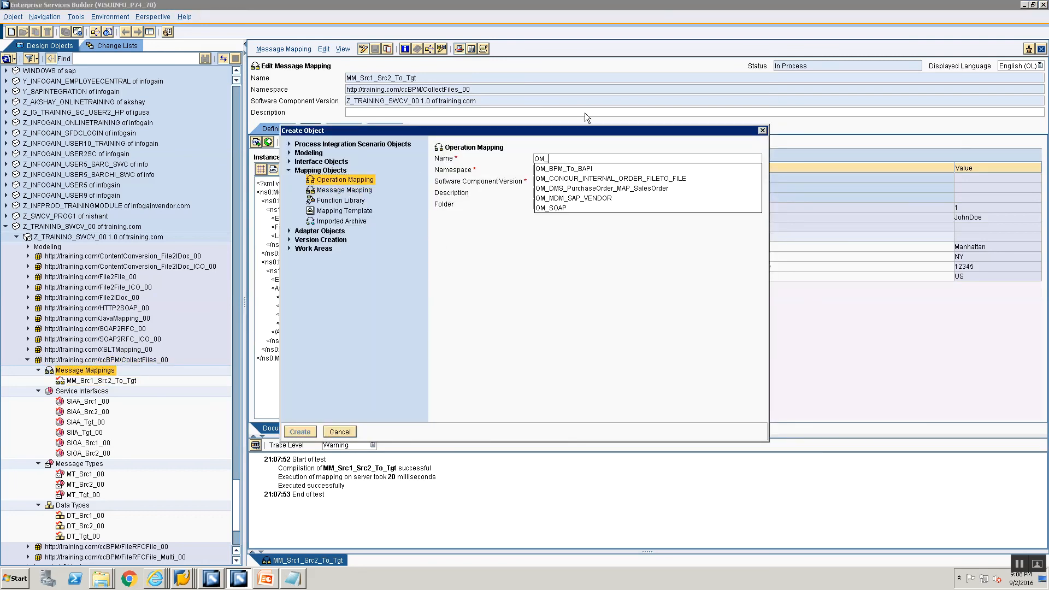
text(Sr1)
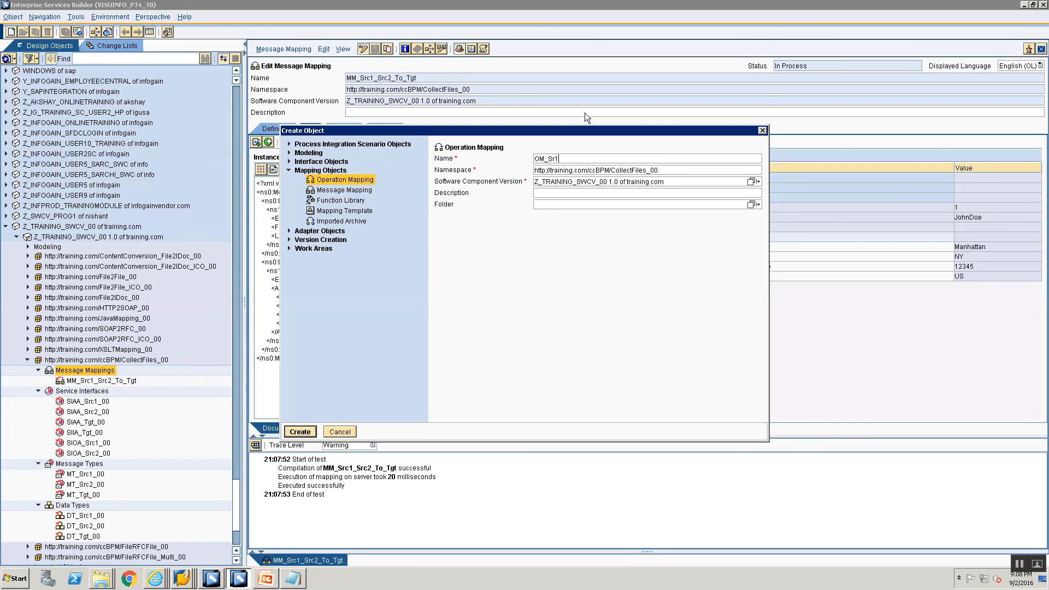
text(_Src2_To_TGt)
key(BackSpace)
key(BackSpace)
text(gt)
key(Return)
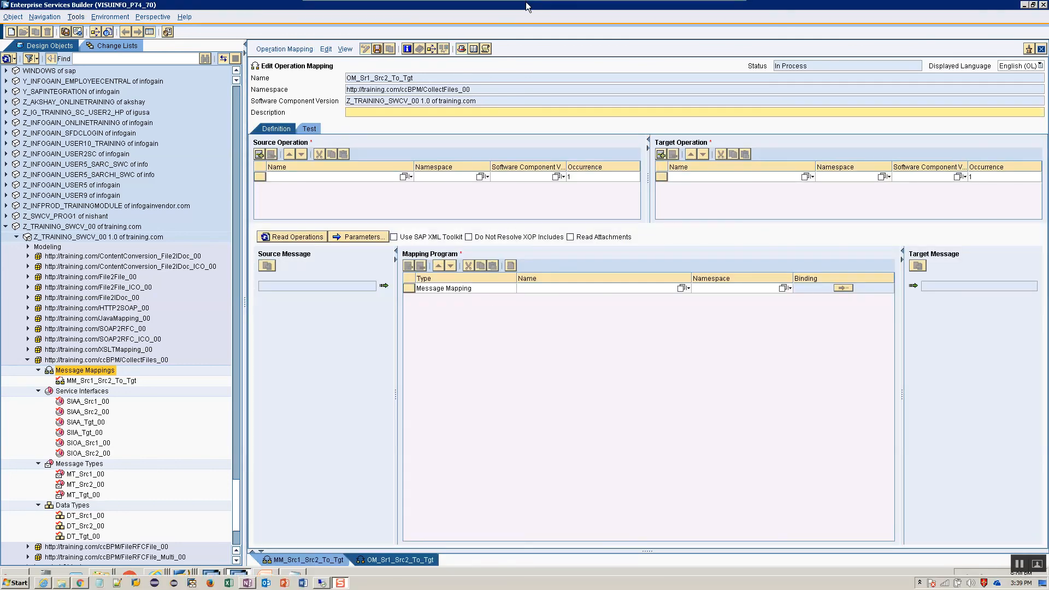
mouse_move(528, 7)
click(725, 7)
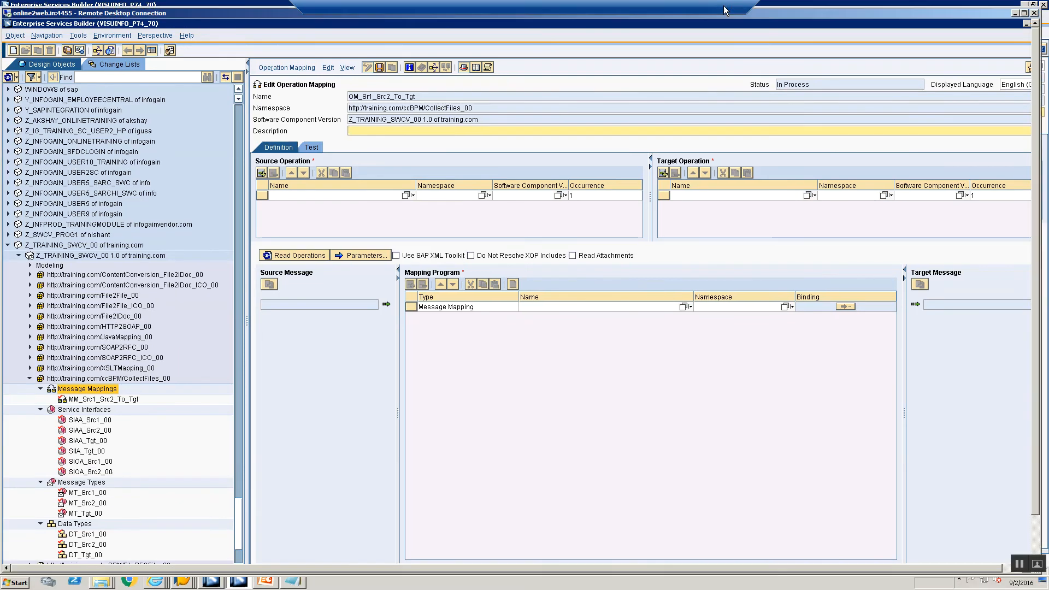
double_click(719, 11)
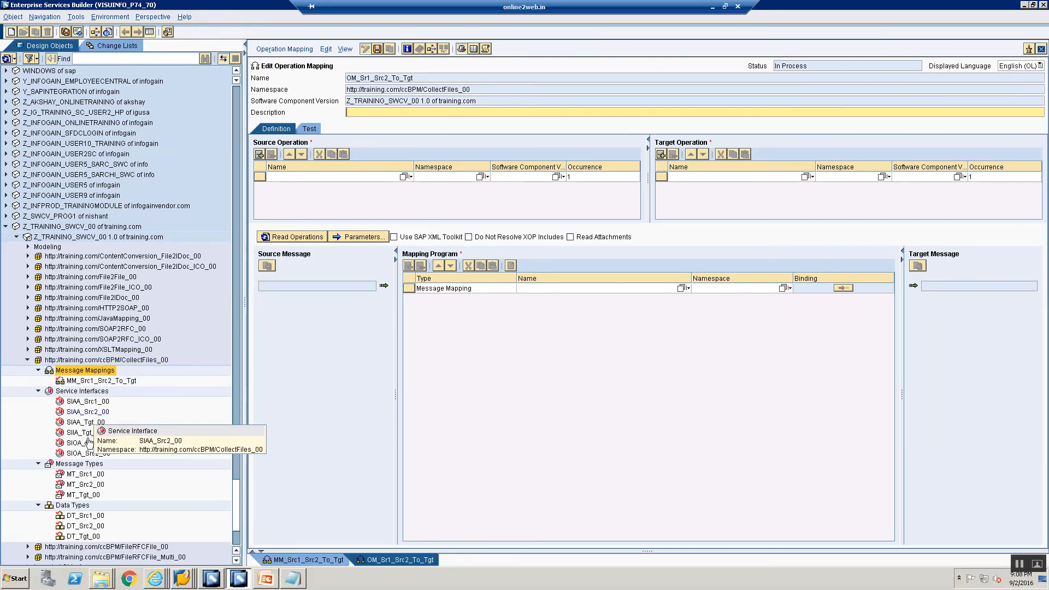
Assign SIAA_Src1_00 and SIAA_Src2_00 as the source operations and SIAA_Tgt_00 as the target operation.
click(88, 402)
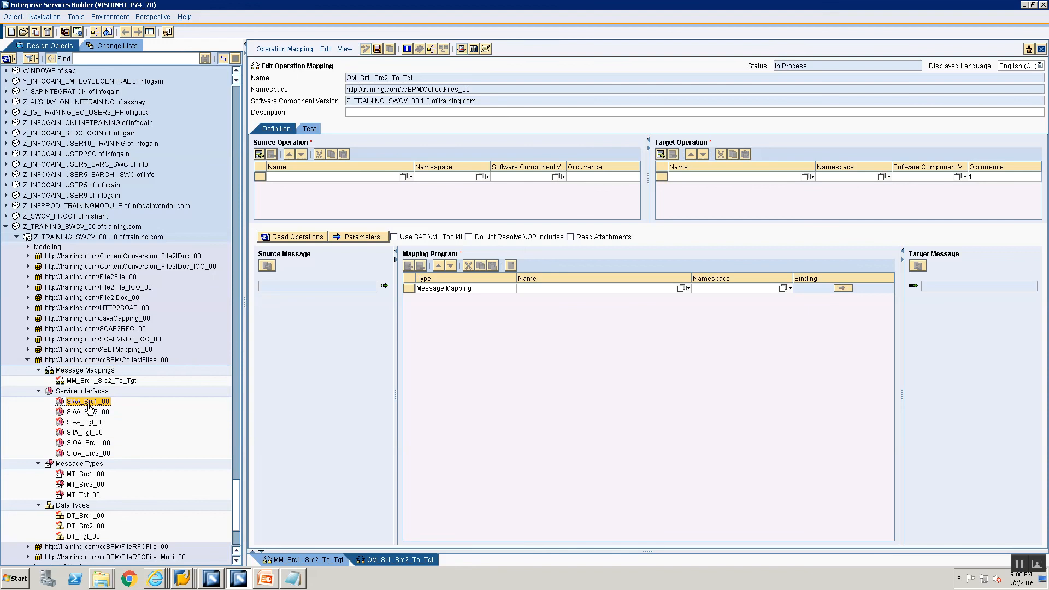
drag(89, 407, 359, 175)
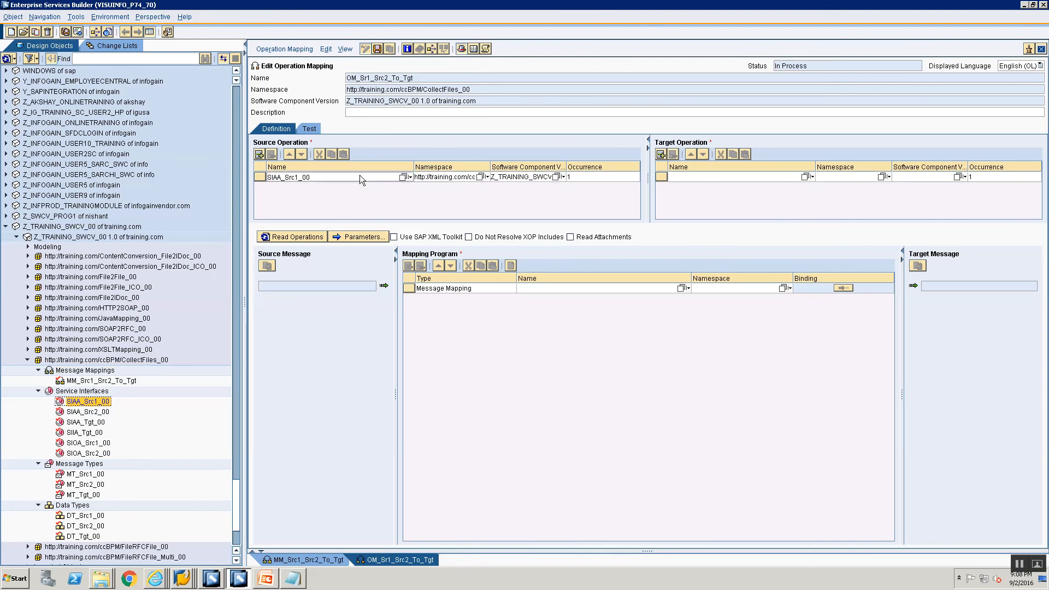
click(259, 154)
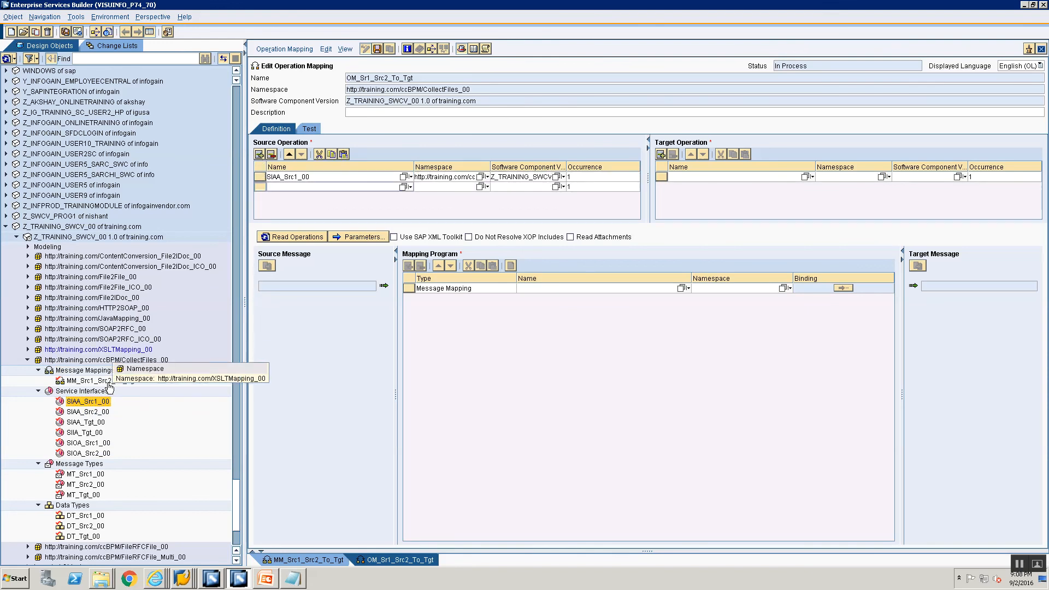
drag(83, 416, 355, 185)
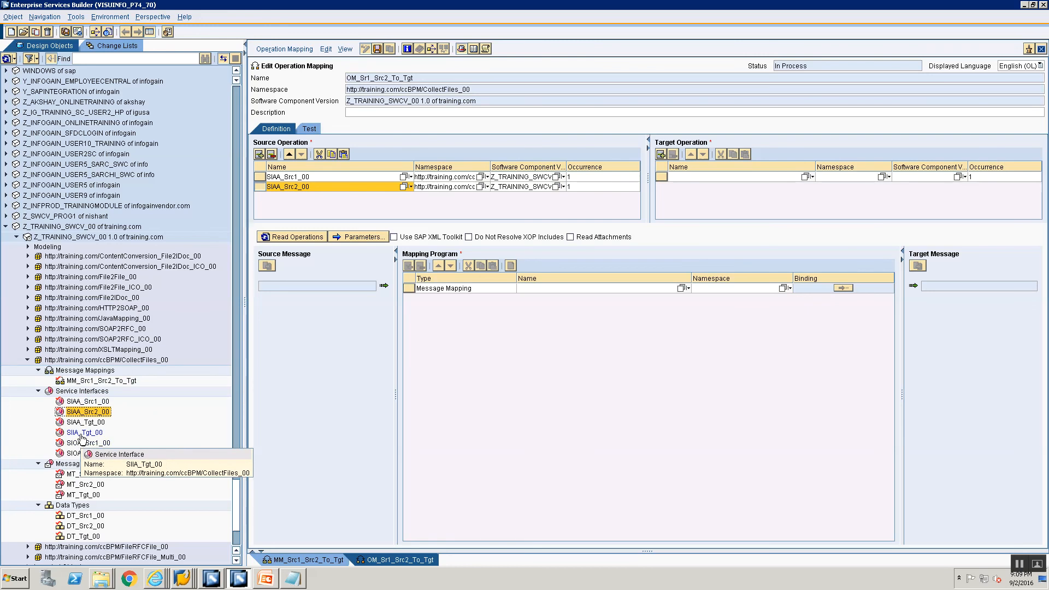
drag(84, 425, 741, 189)
Read in the operations, assign message mapping MM_Src1_Src2_To_Tgt as the mapping program and save the operation mapping.
click(298, 237)
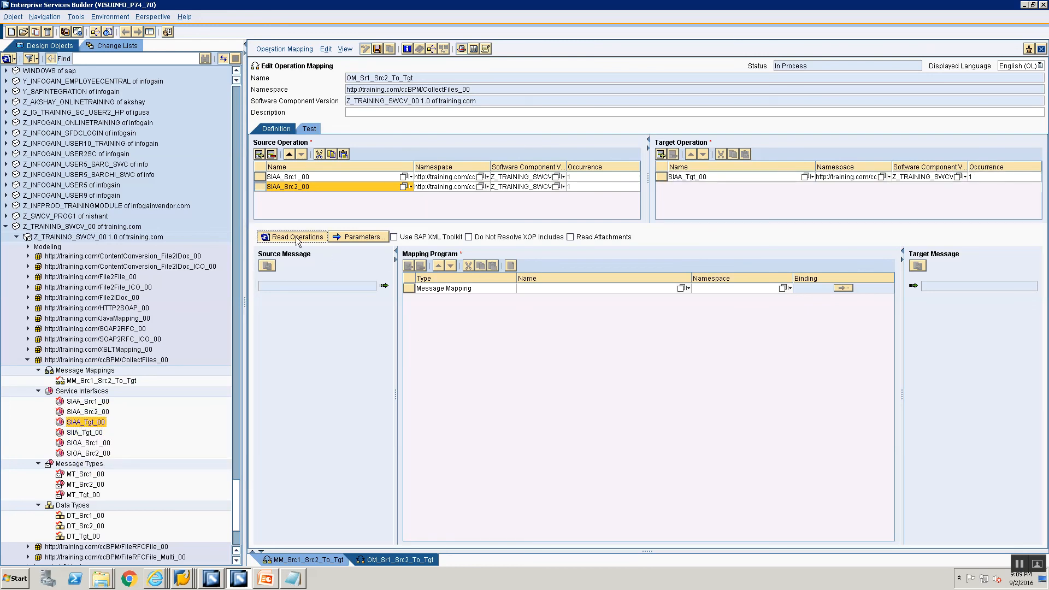
click(687, 289)
click(702, 309)
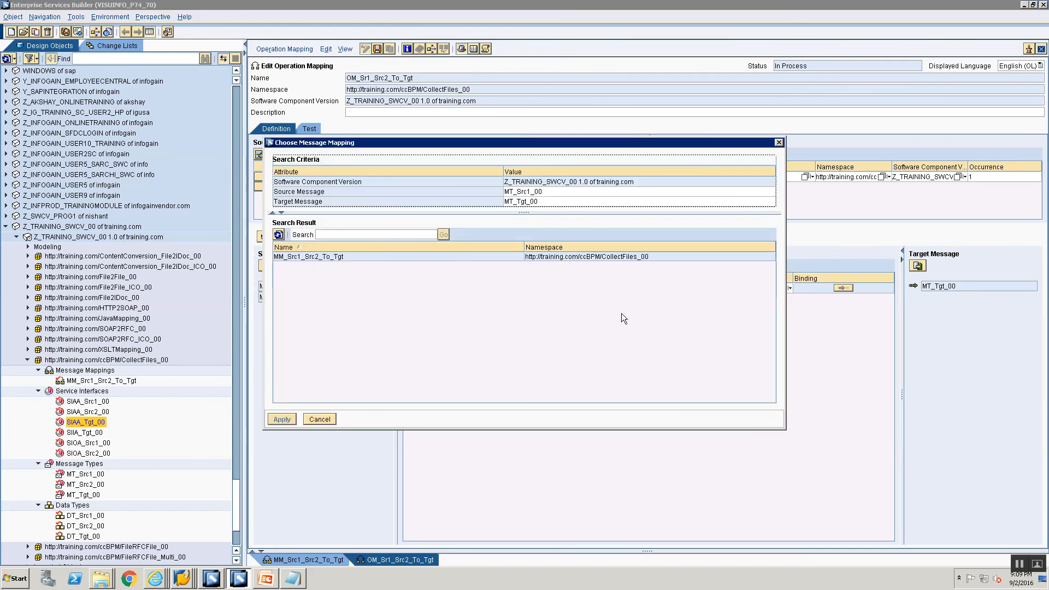
click(349, 255)
click(281, 419)
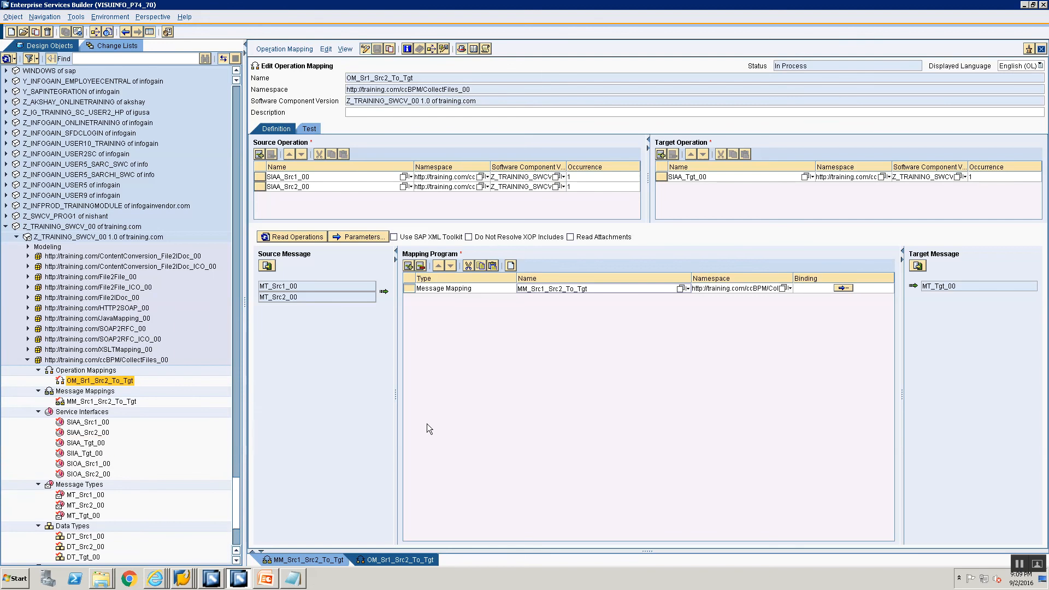
Activate the standard change list of Z_TRAINING_SWCV_00 1.0 with all its objects.
click(112, 46)
click(46, 165)
right_click(46, 165)
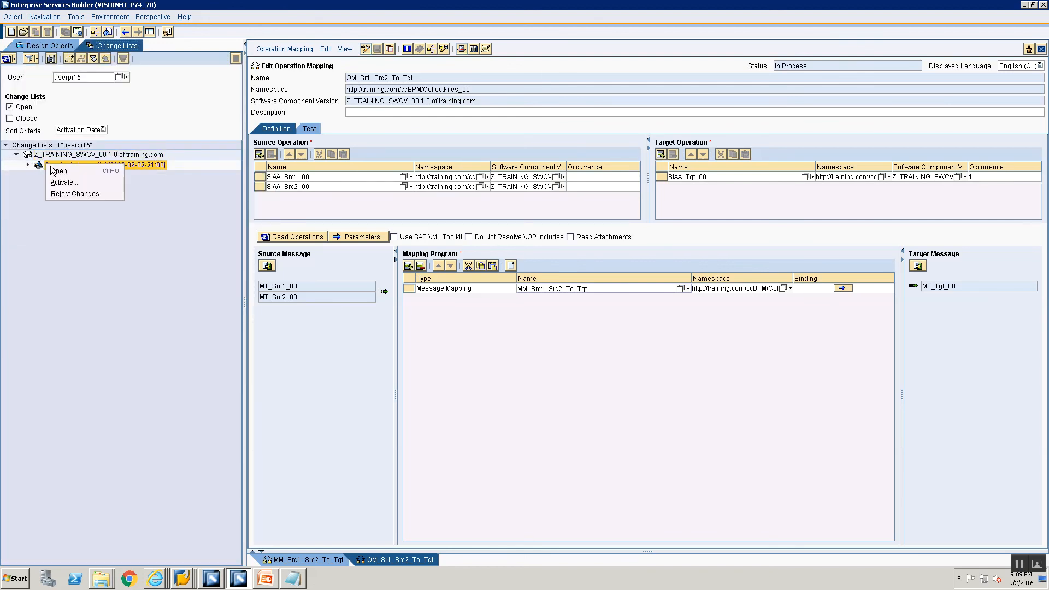
click(60, 181)
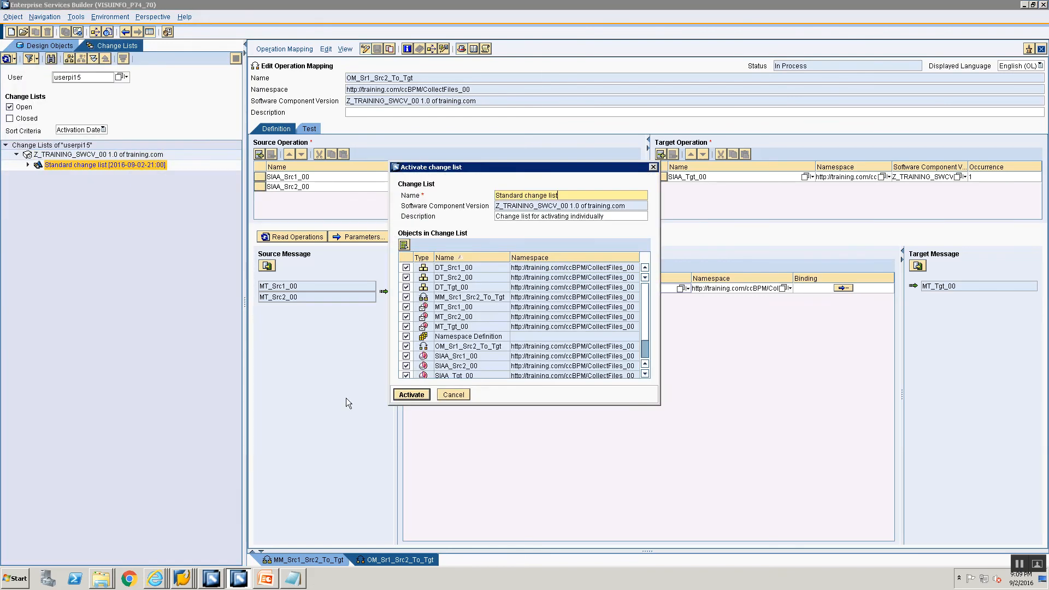
click(395, 398)
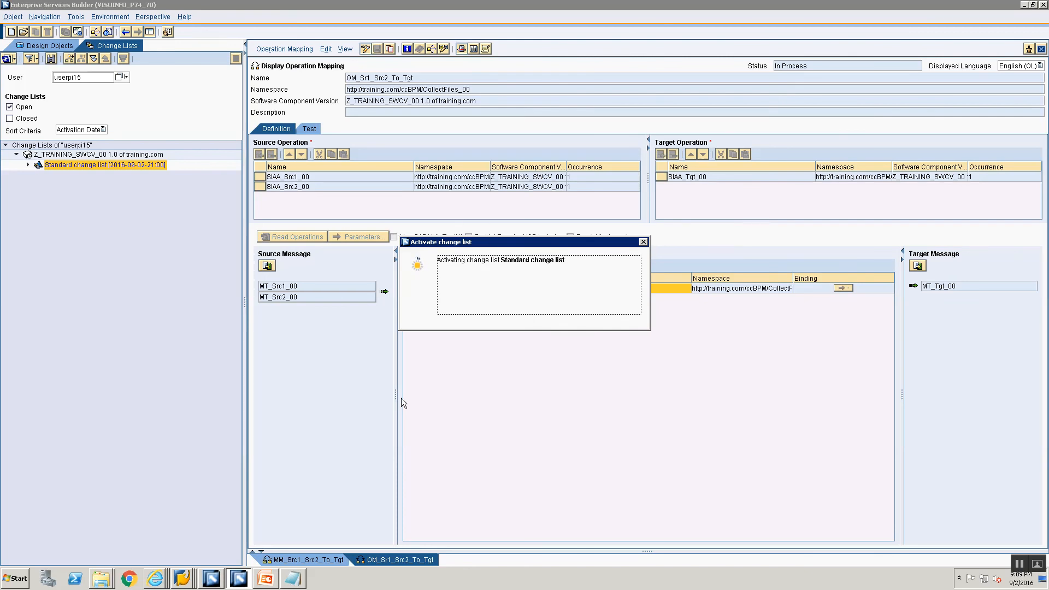
click(433, 325)
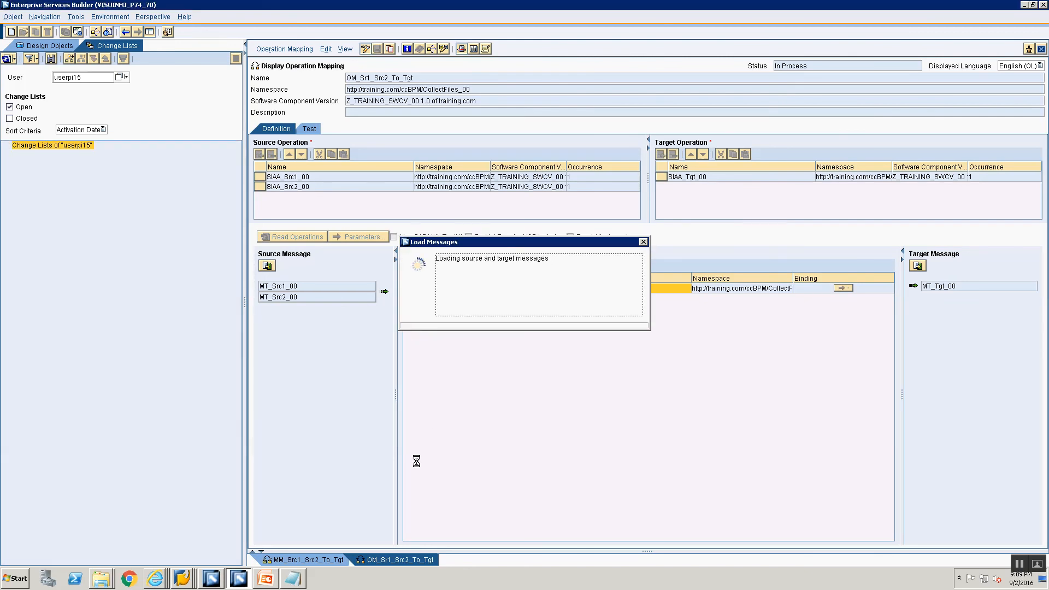
Close the open operation mapping and message mapping editors and return to the design objects tree.
click(1042, 48)
click(1042, 49)
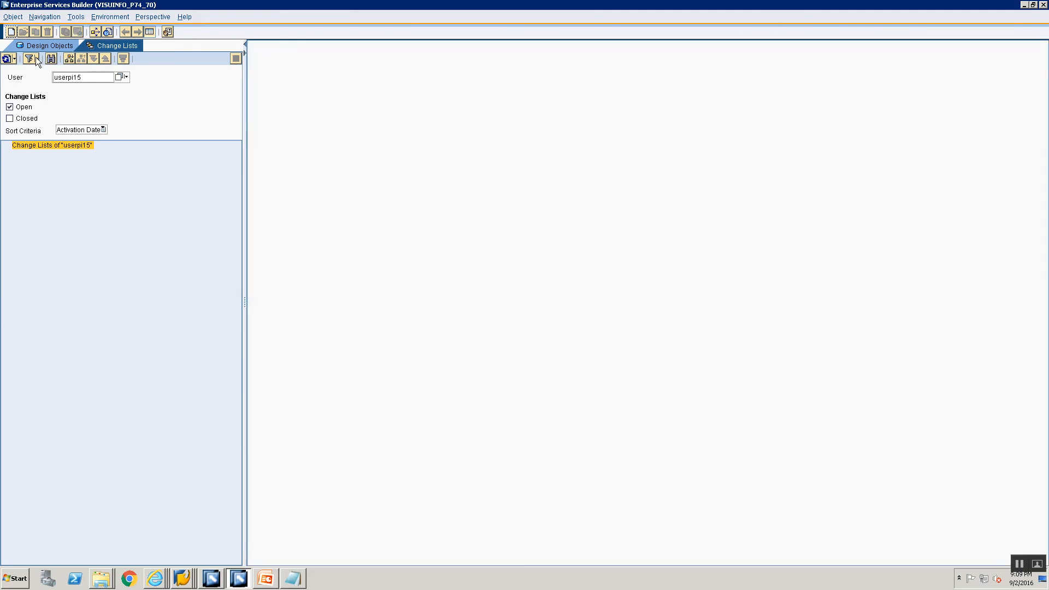
click(49, 45)
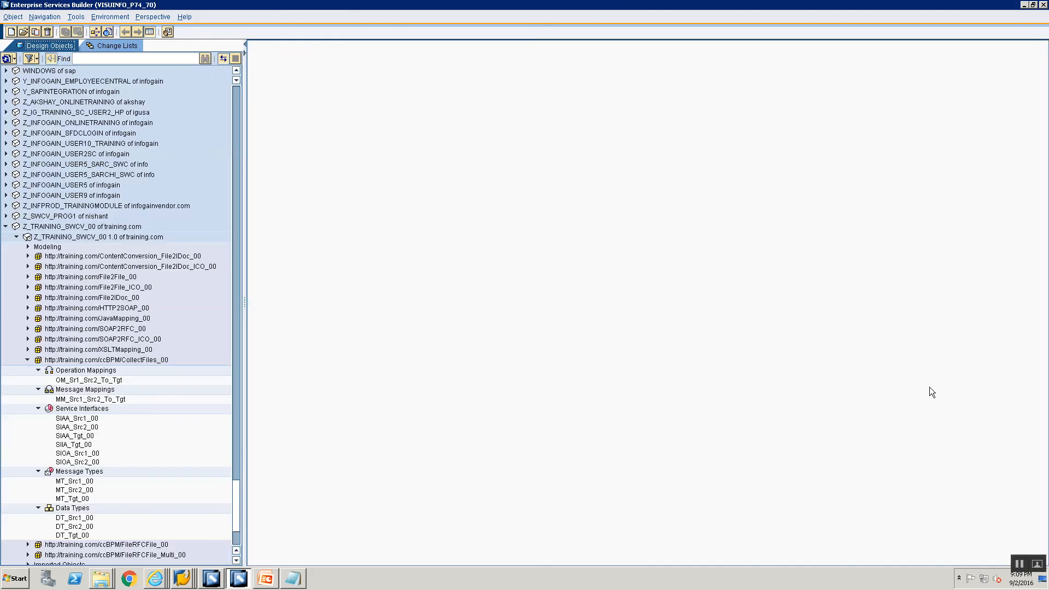